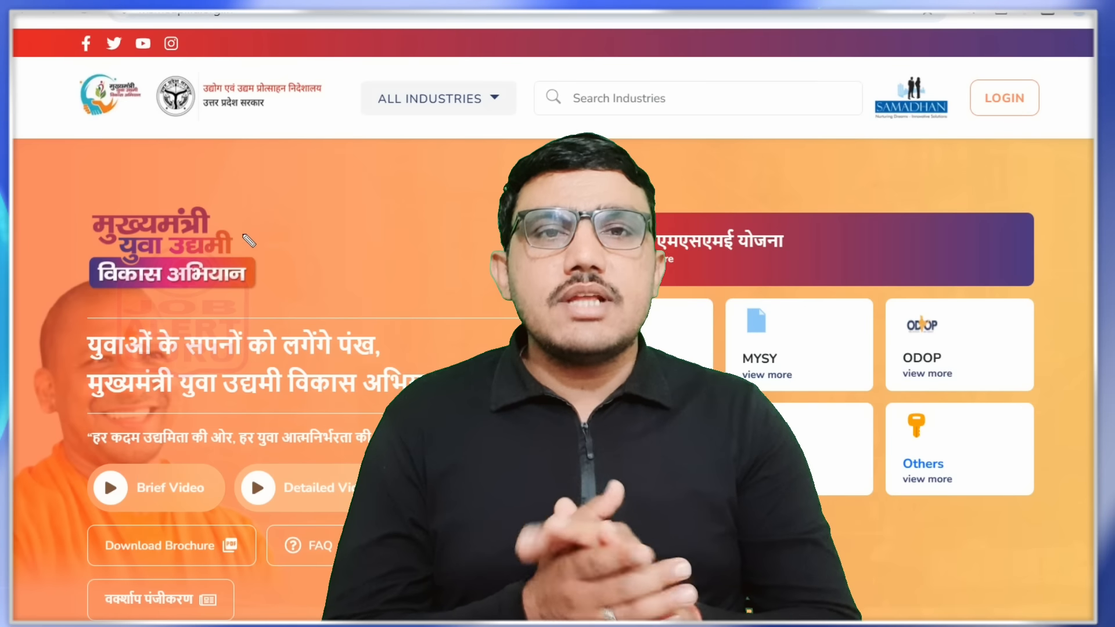
- Mark the Yuva Udyami scheme's first highlight with a red tick
mouse_move(243, 234)
mouse_down()
mouse_move(250, 246)
mouse_move(311, 226)
mouse_up()
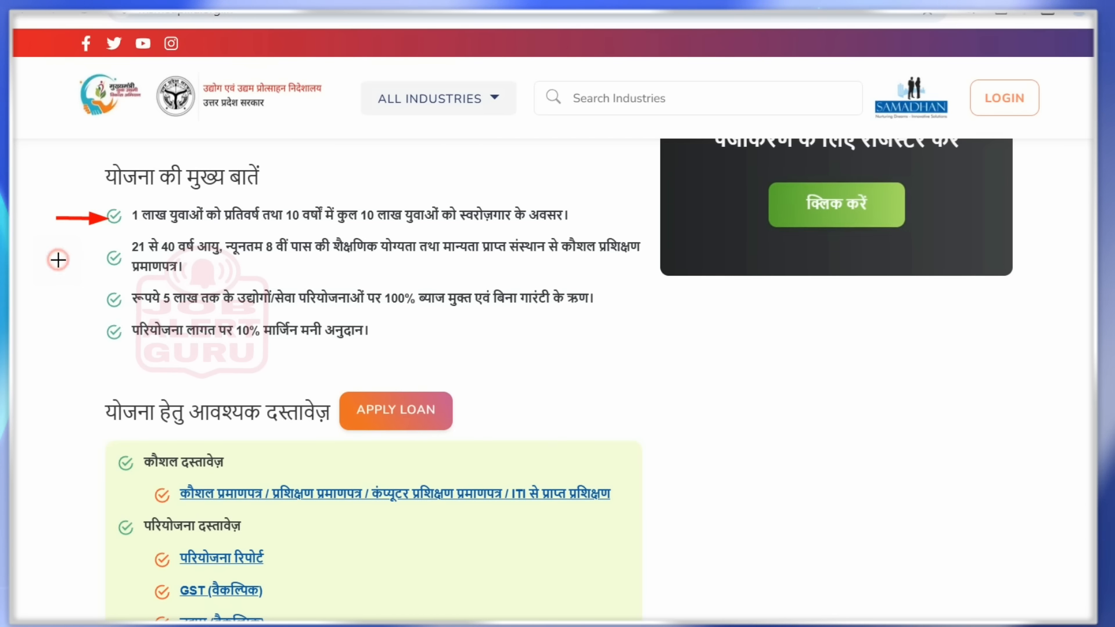
drag(58, 260, 108, 256)
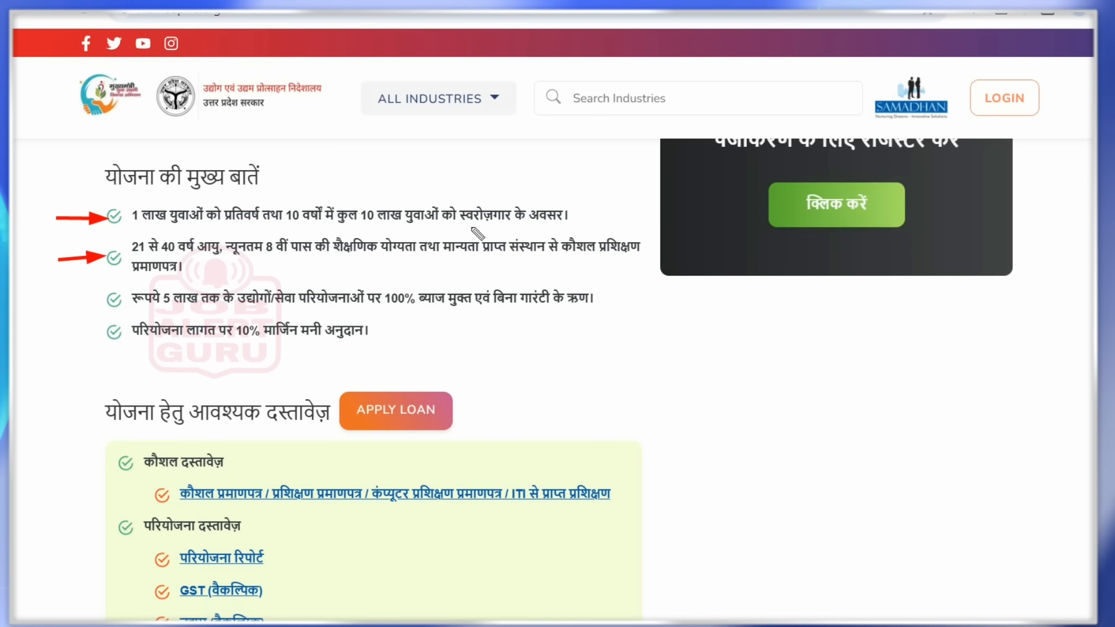
drag(548, 232, 586, 228)
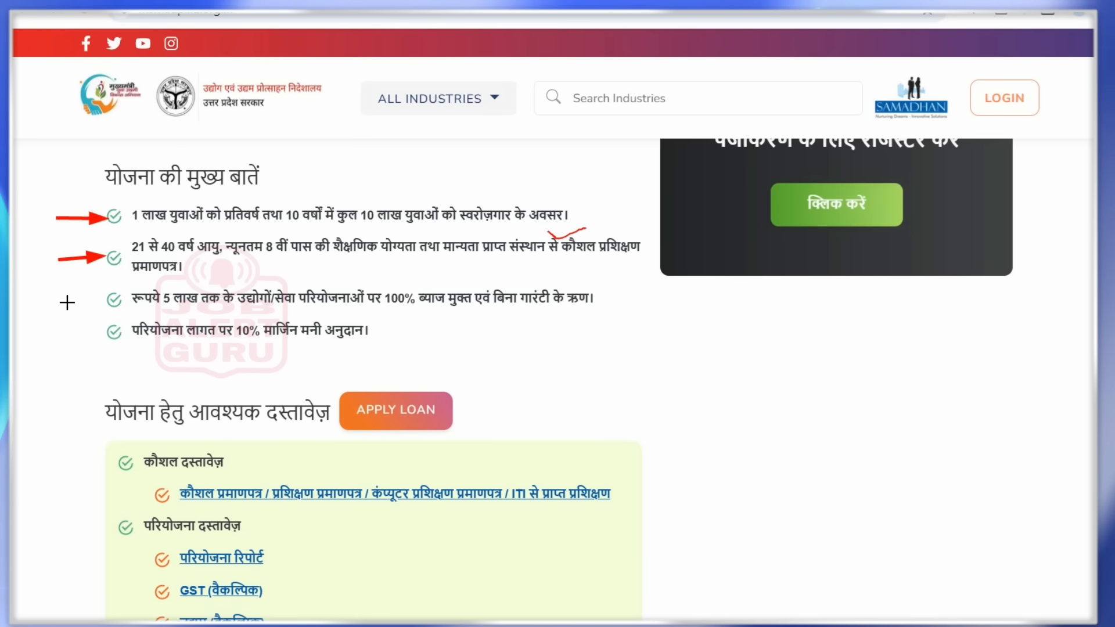
drag(67, 302, 107, 301)
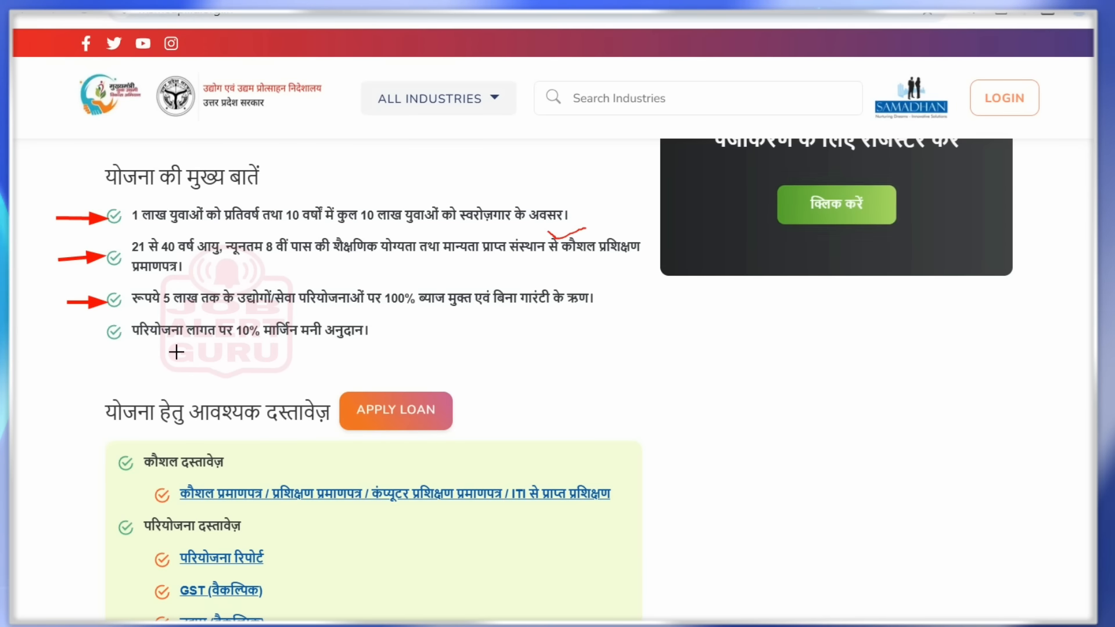
drag(72, 333, 107, 334)
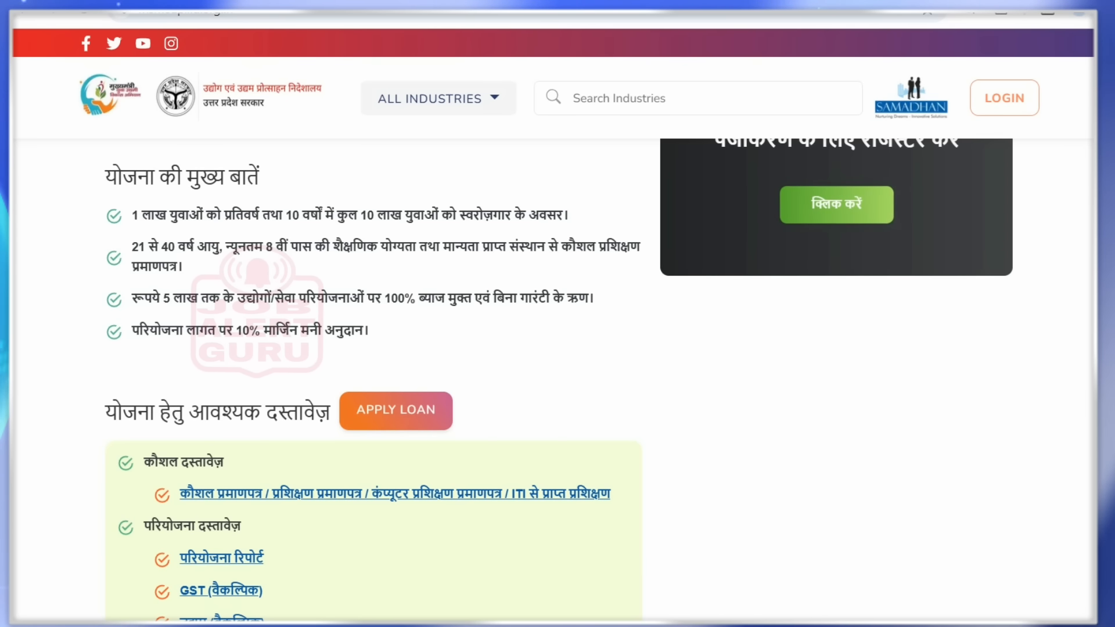
- Tick the required-documents heading, skill certificate types, ITI option and project documents, then clear them
scroll(1028, 257, down, 1)
scroll(1027, 257, down, 3)
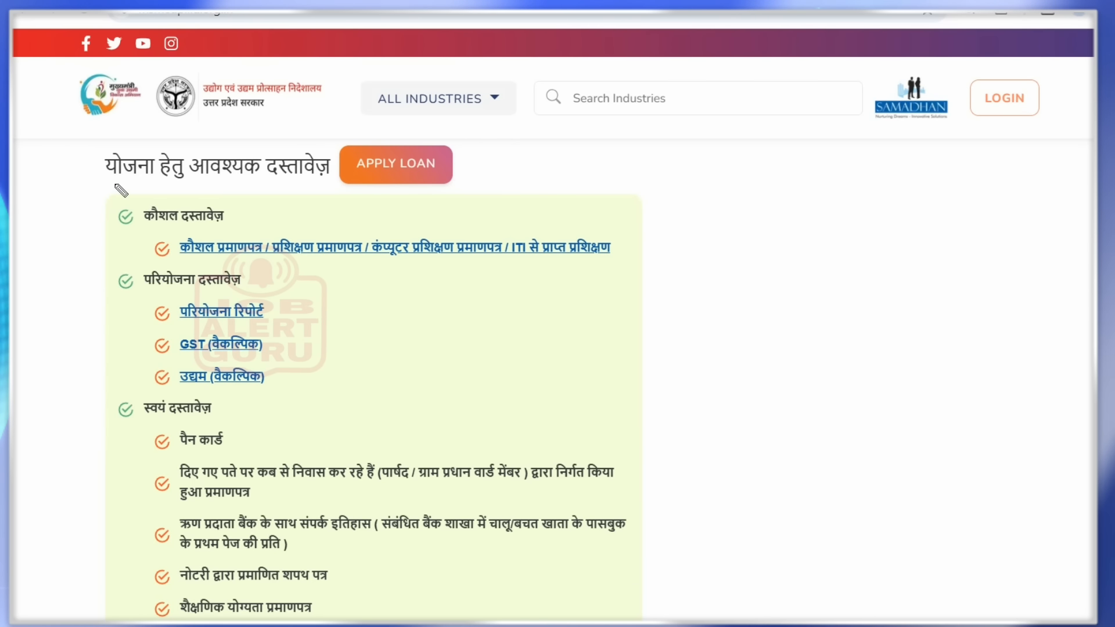
click(76, 162)
drag(77, 164, 119, 155)
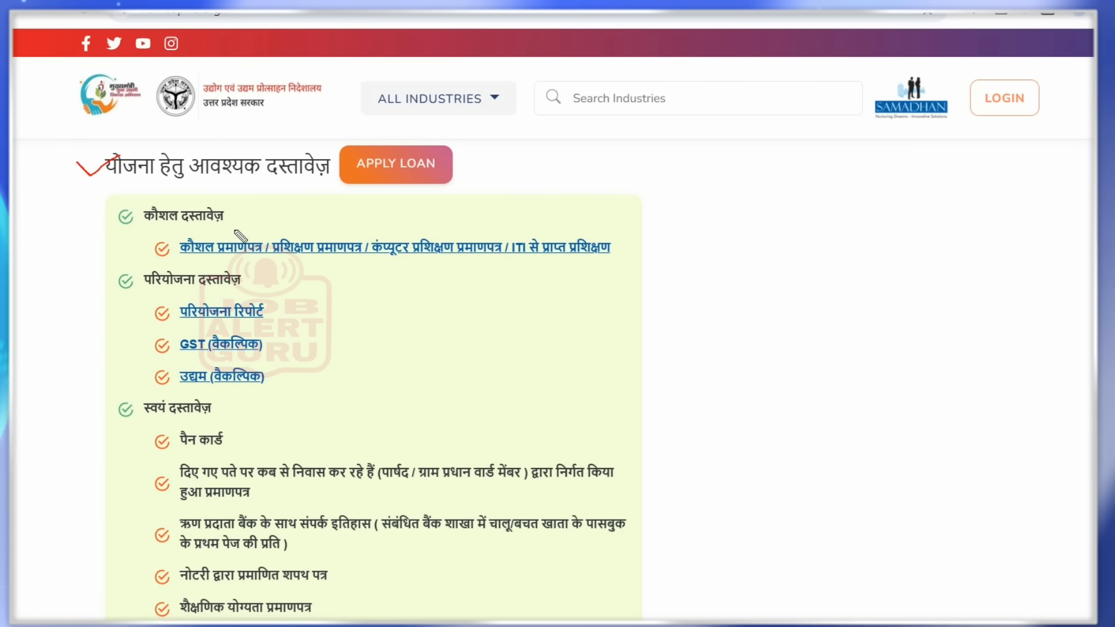
mouse_move(234, 232)
mouse_down()
mouse_move(339, 239)
mouse_move(459, 221)
mouse_up()
drag(549, 230, 575, 220)
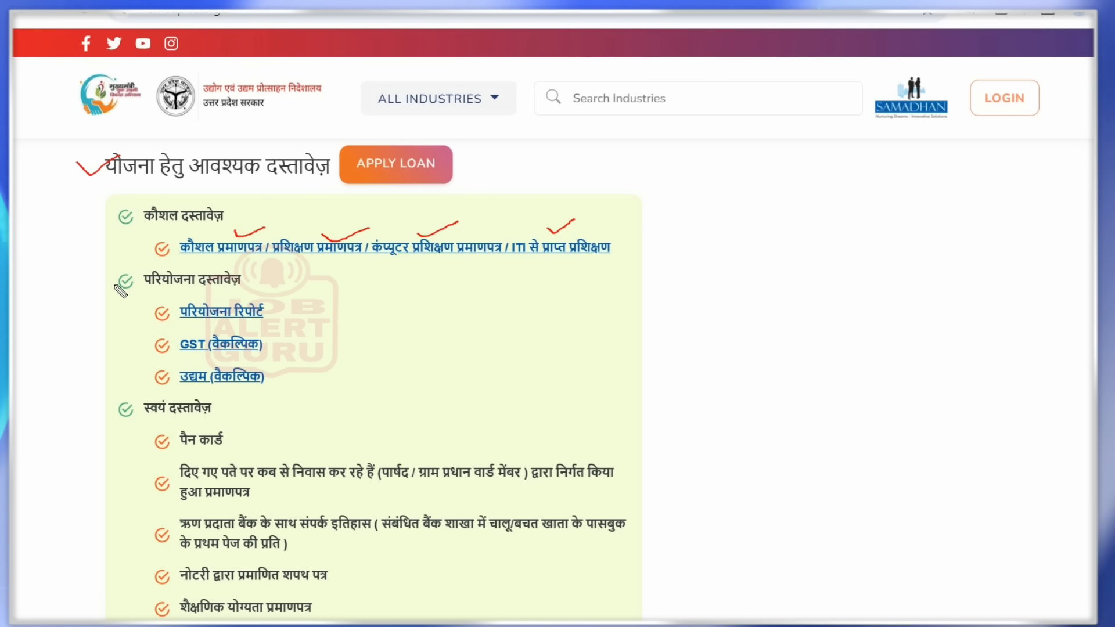
mouse_move(110, 283)
mouse_down()
mouse_move(130, 281)
mouse_move(167, 308)
mouse_up()
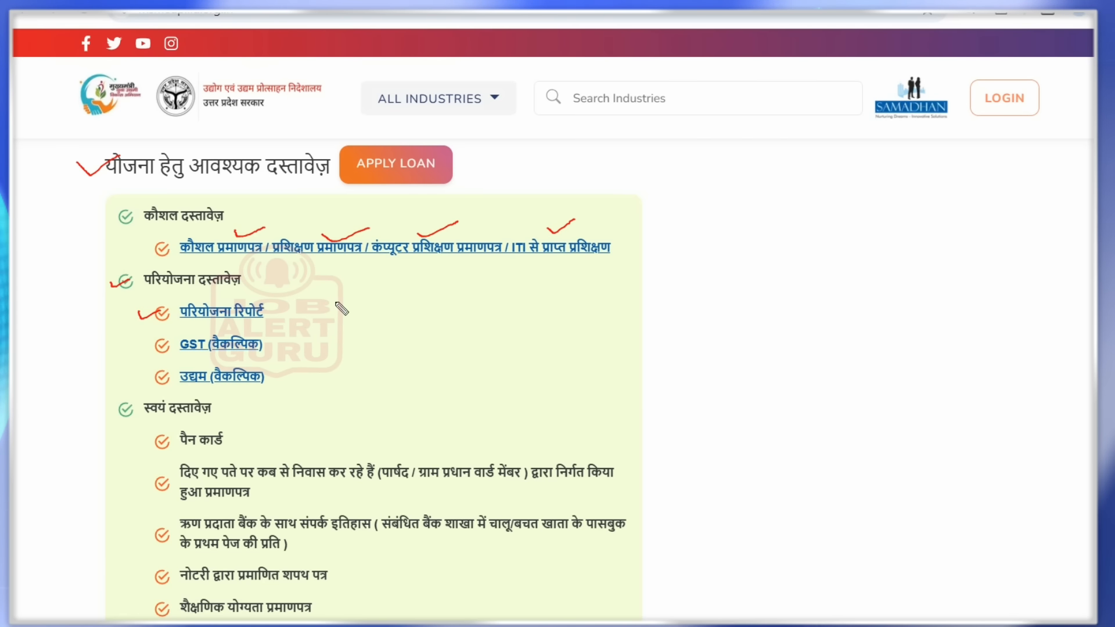
key(e)
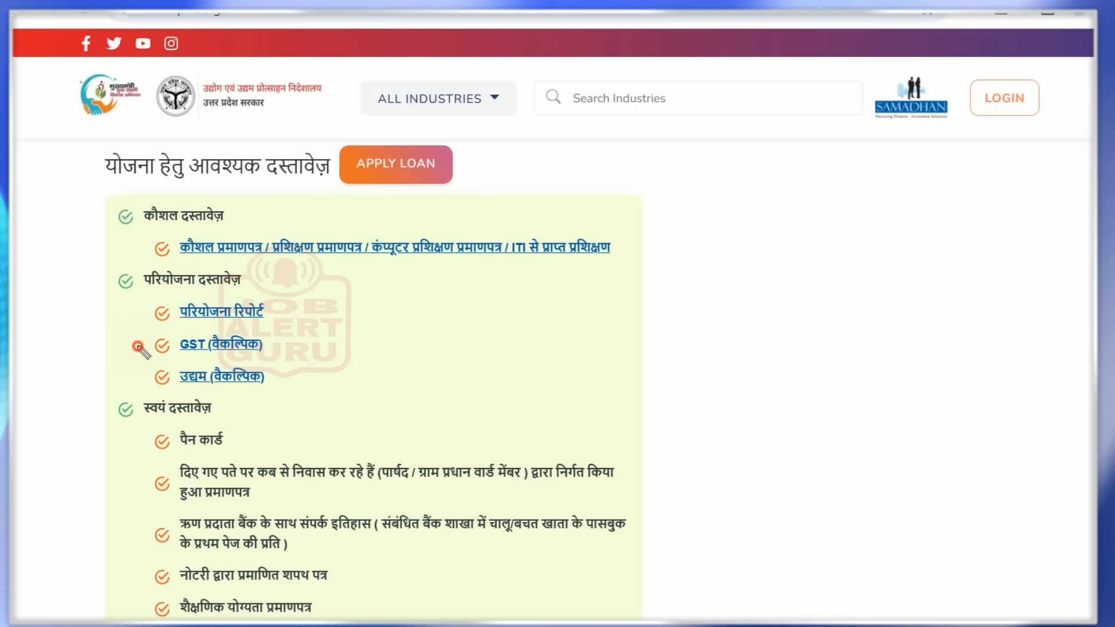
- Tick the optional GST and Udyam documents, then undo both ticks
drag(138, 347, 170, 339)
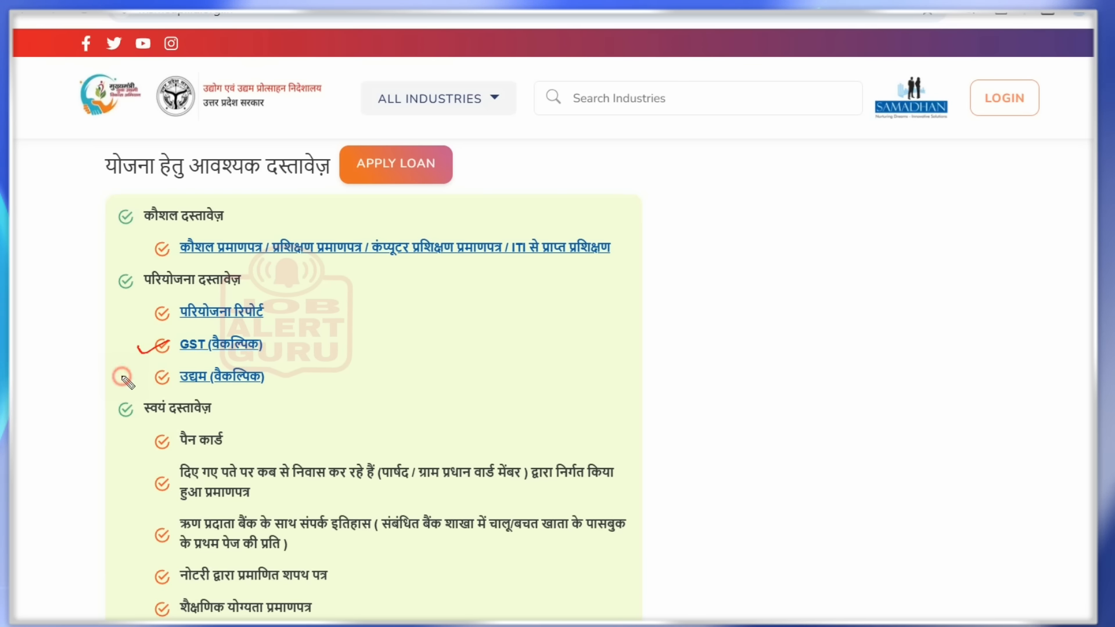
drag(122, 380, 165, 372)
key(ctrl+z)
key(ctrl+z)
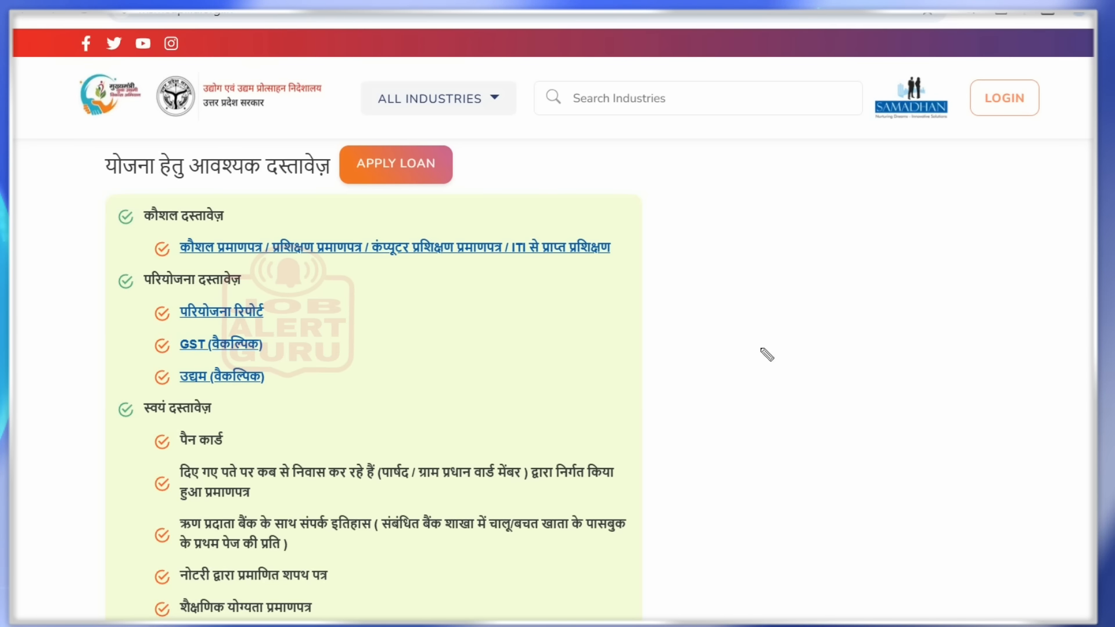
scroll(372, 377, down, 3)
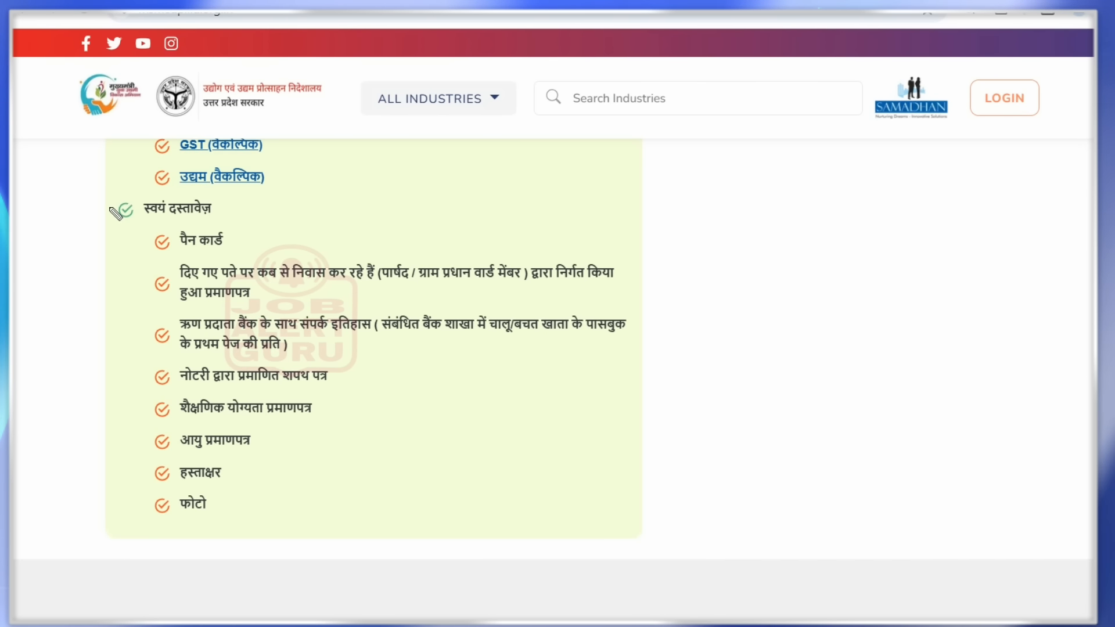
drag(110, 207, 131, 204)
mouse_move(213, 210)
mouse_down()
mouse_move(247, 204)
mouse_move(262, 226)
mouse_up()
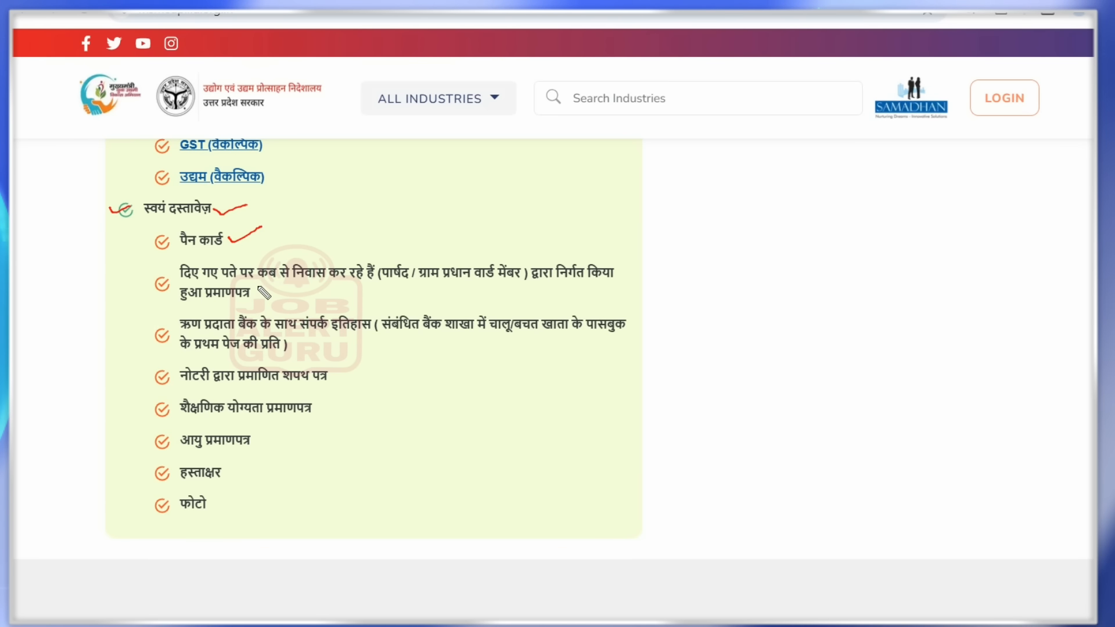
drag(259, 289, 292, 284)
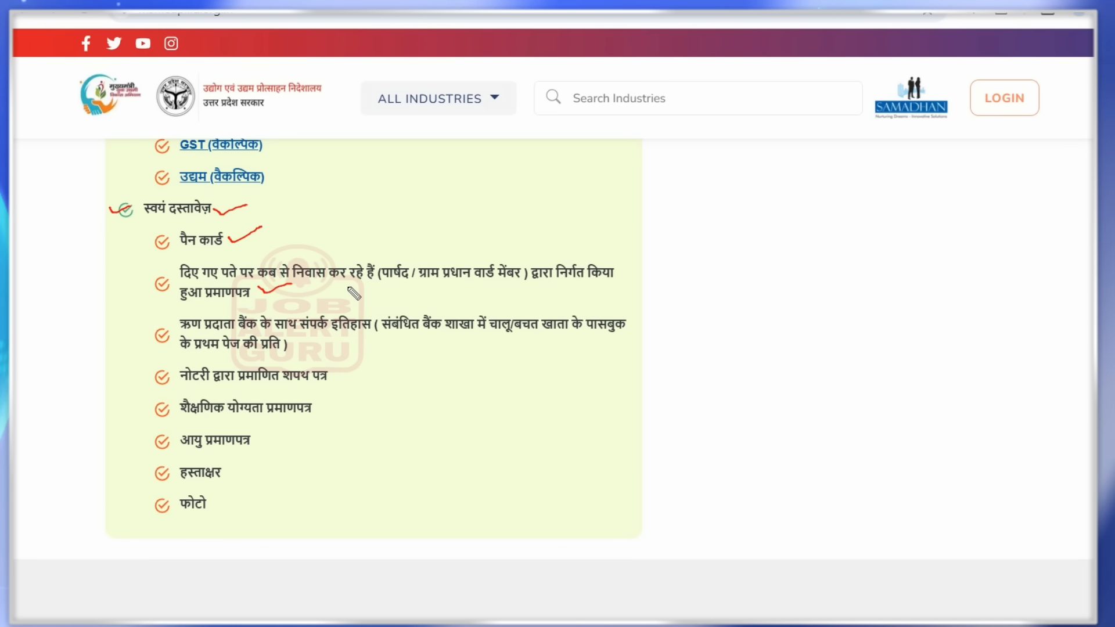
drag(382, 281, 520, 279)
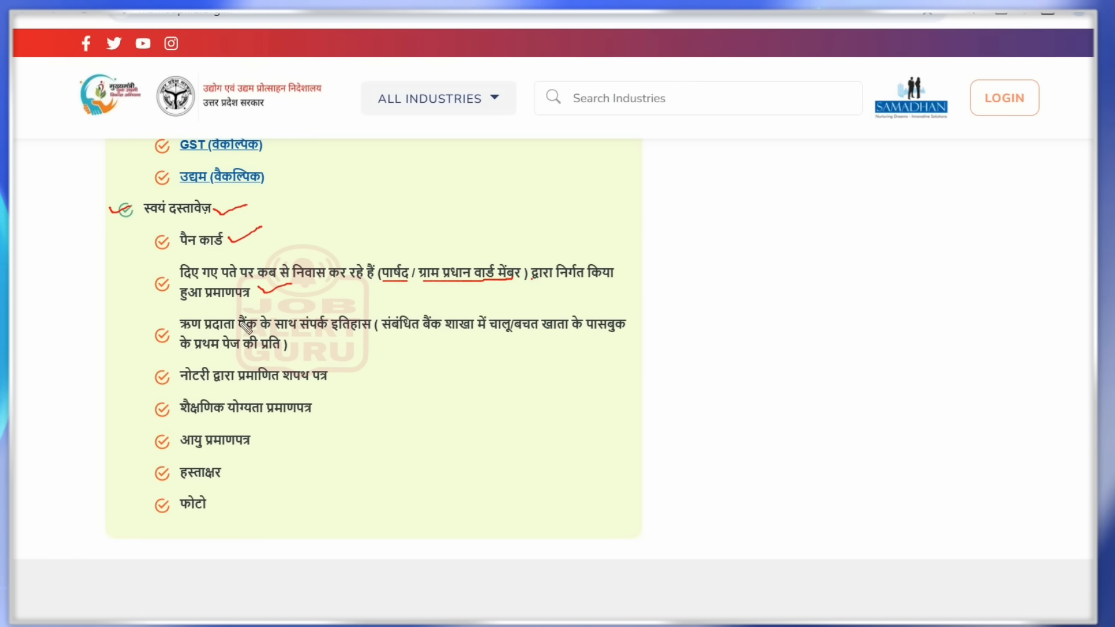
drag(149, 319, 191, 310)
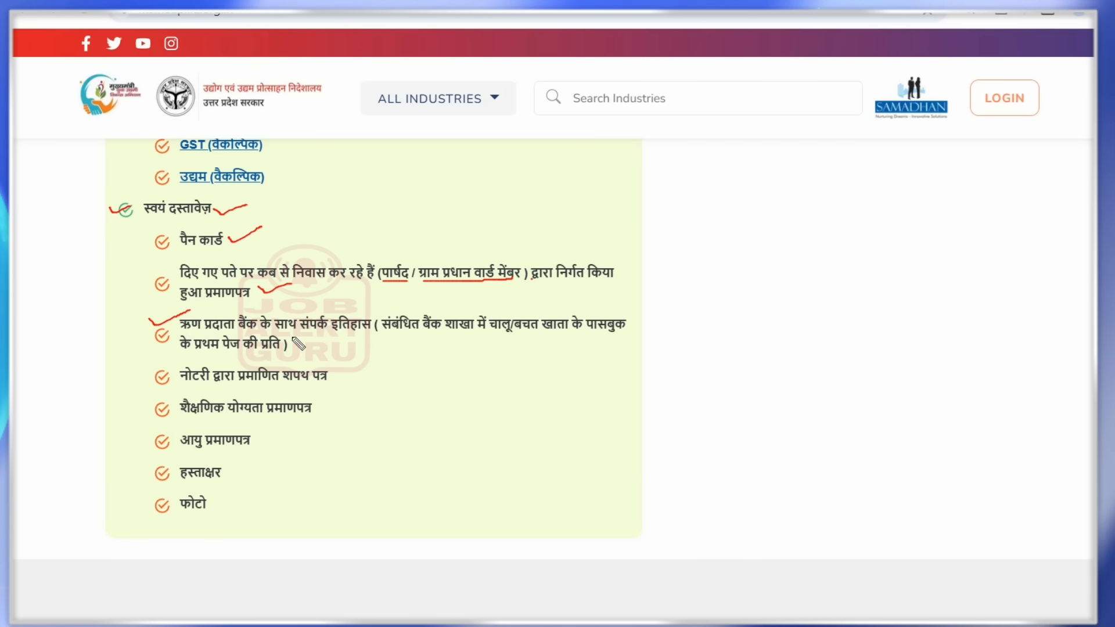
drag(302, 332, 614, 331)
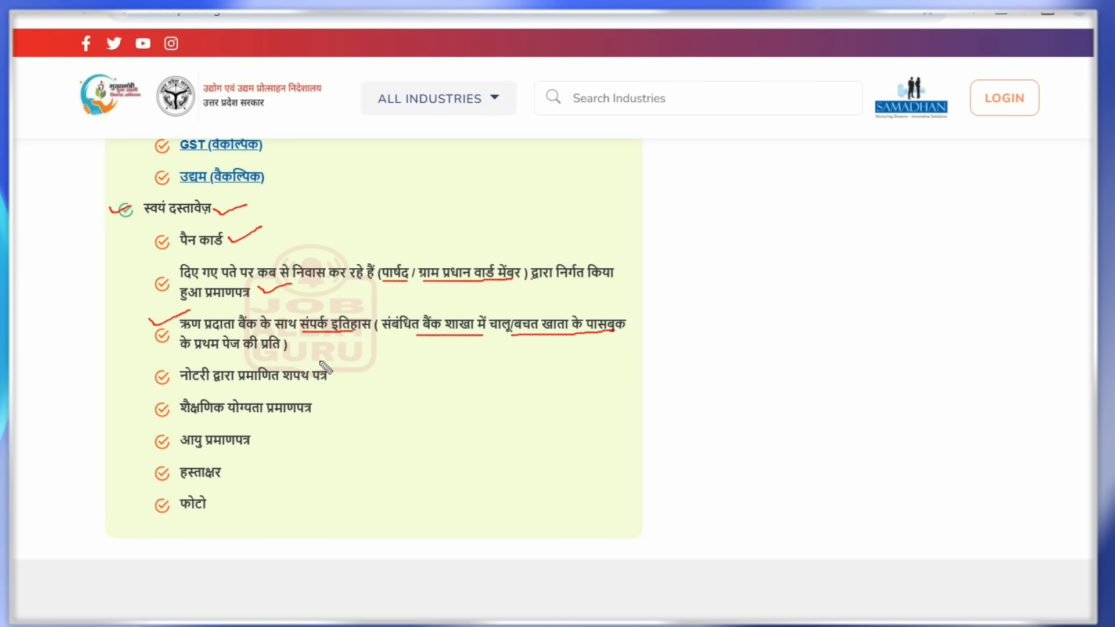
drag(329, 372, 374, 352)
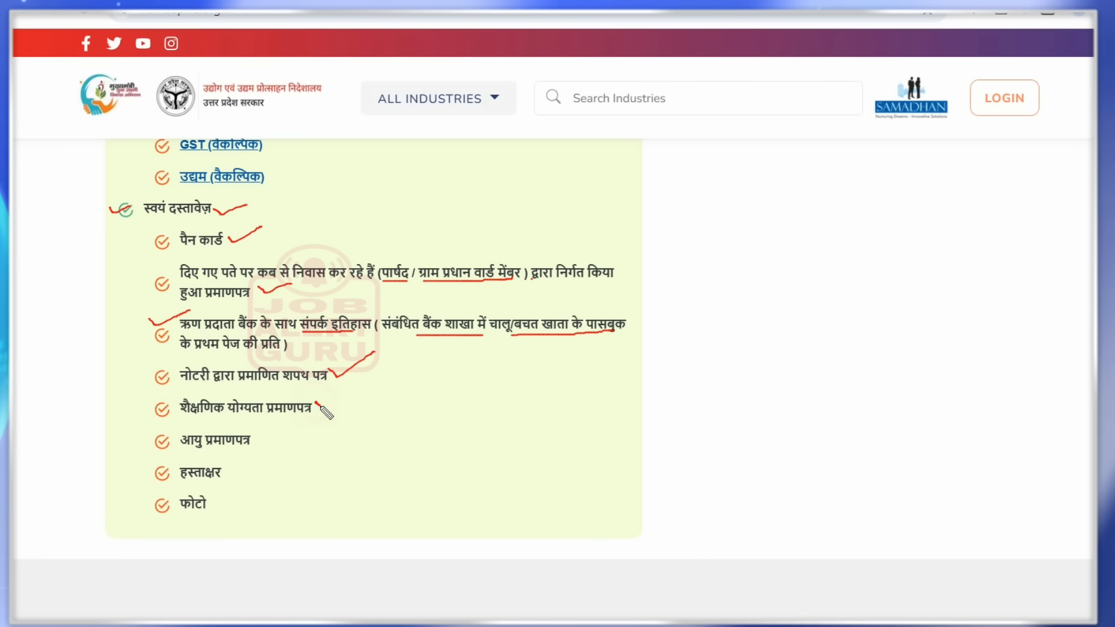
drag(317, 403, 342, 396)
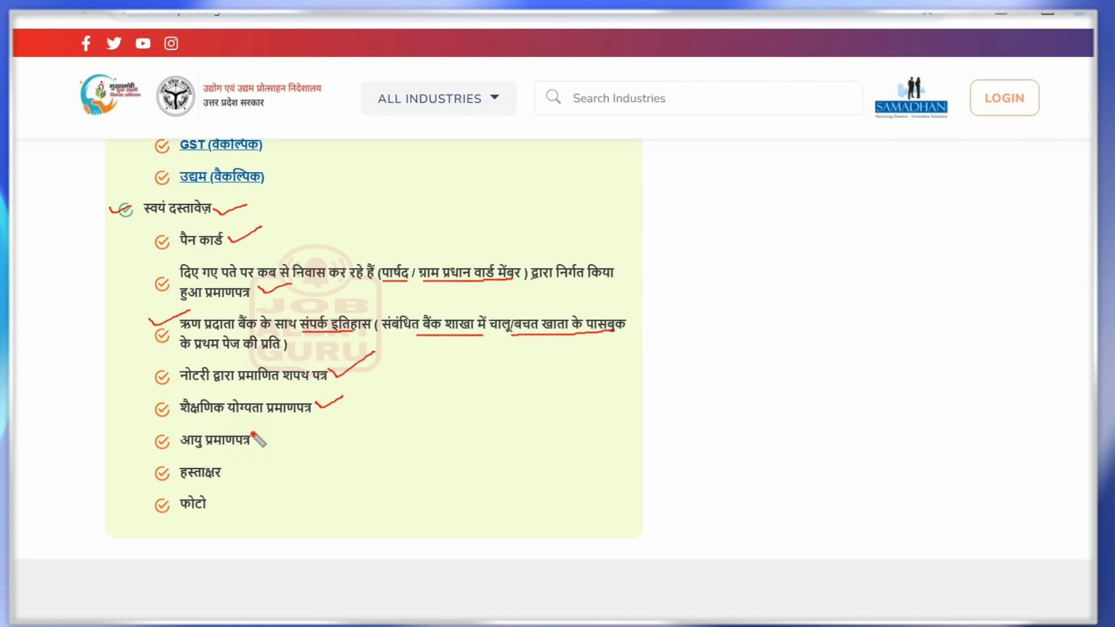
mouse_move(253, 434)
mouse_down()
mouse_move(261, 443)
mouse_move(297, 417)
mouse_up()
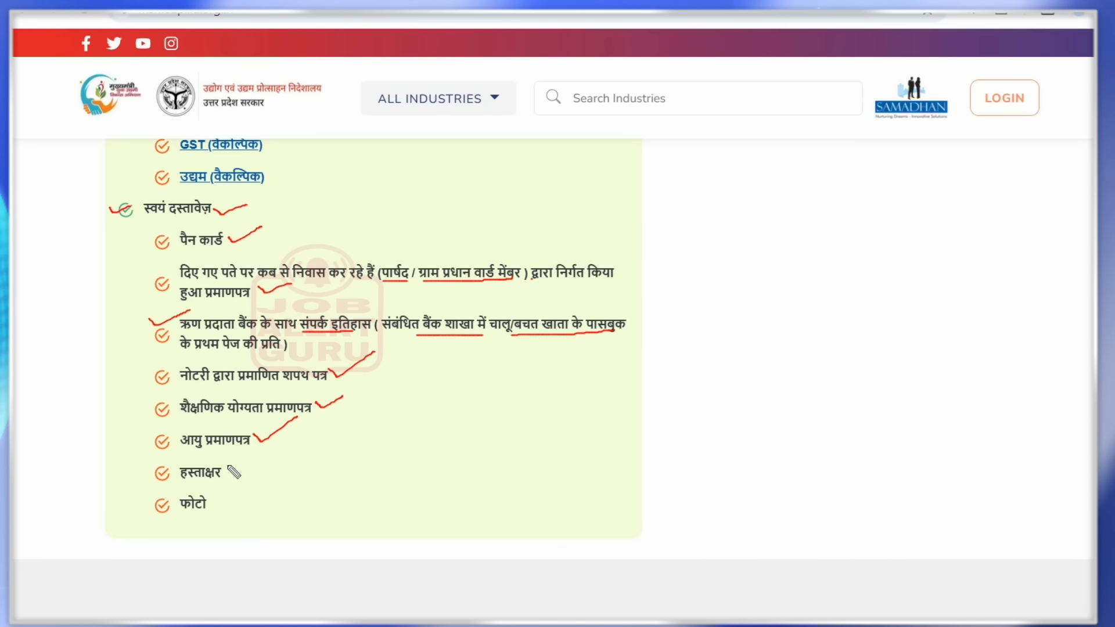
drag(226, 467, 268, 453)
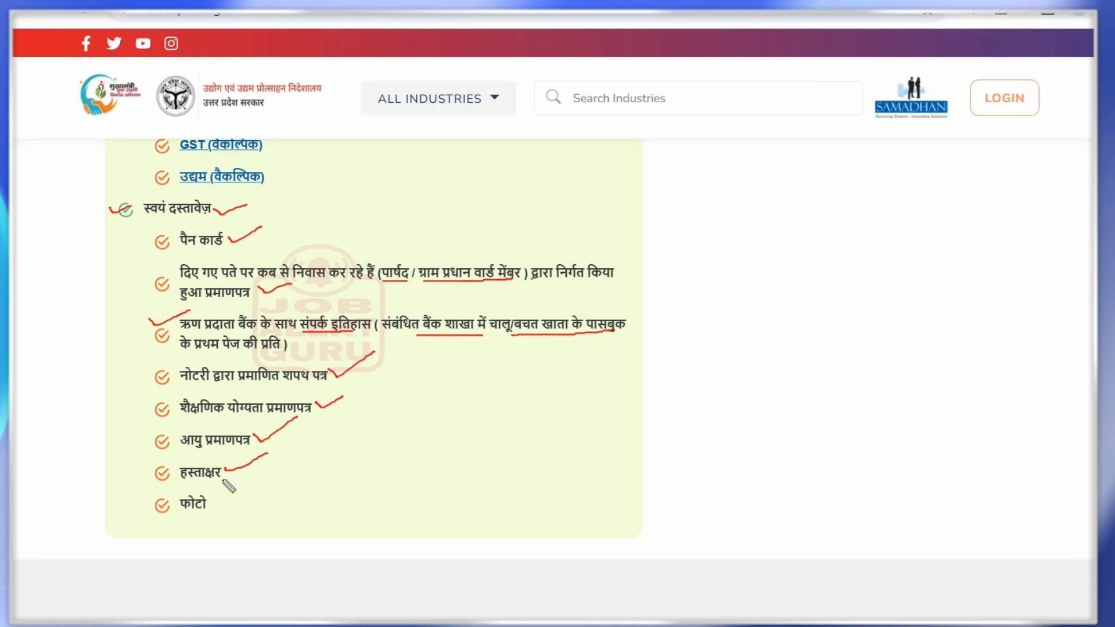
drag(212, 499, 253, 482)
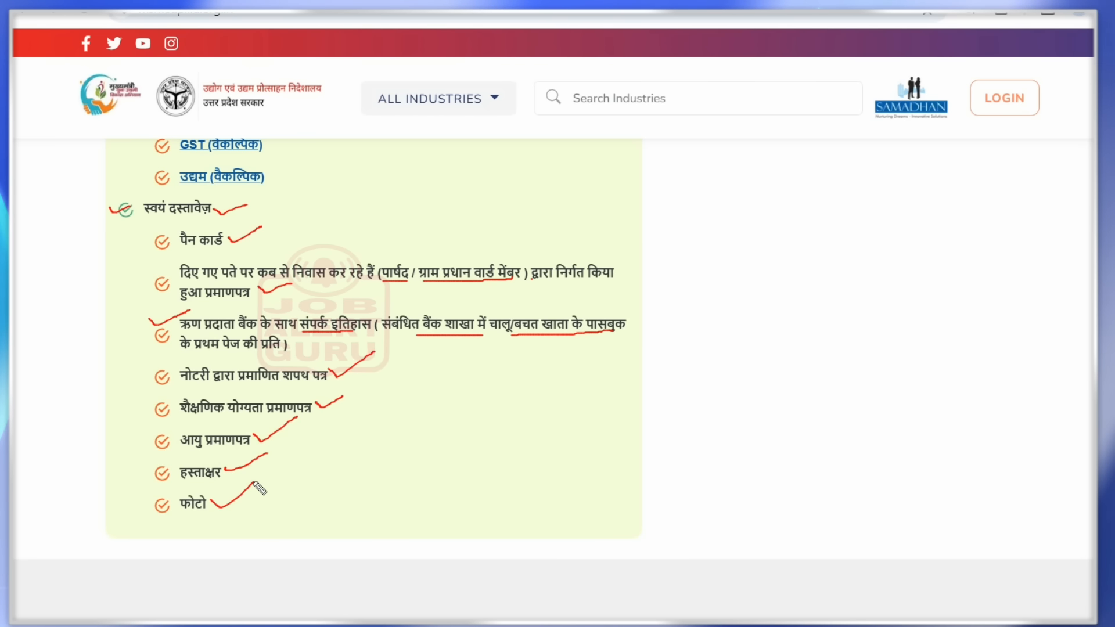
key(ctrl+z)
key(ctrl+z)
key(ctrl+z)
key(ctrl+z)
key(ctrl+z)
key(ctrl+z)
key(ctrl+z)
key(ctrl+z)
key(ctrl+z)
key(ctrl+z)
key(ctrl+z)
key(ctrl+z)
key(ctrl+z)
key(ctrl+z)
key(ctrl+z)
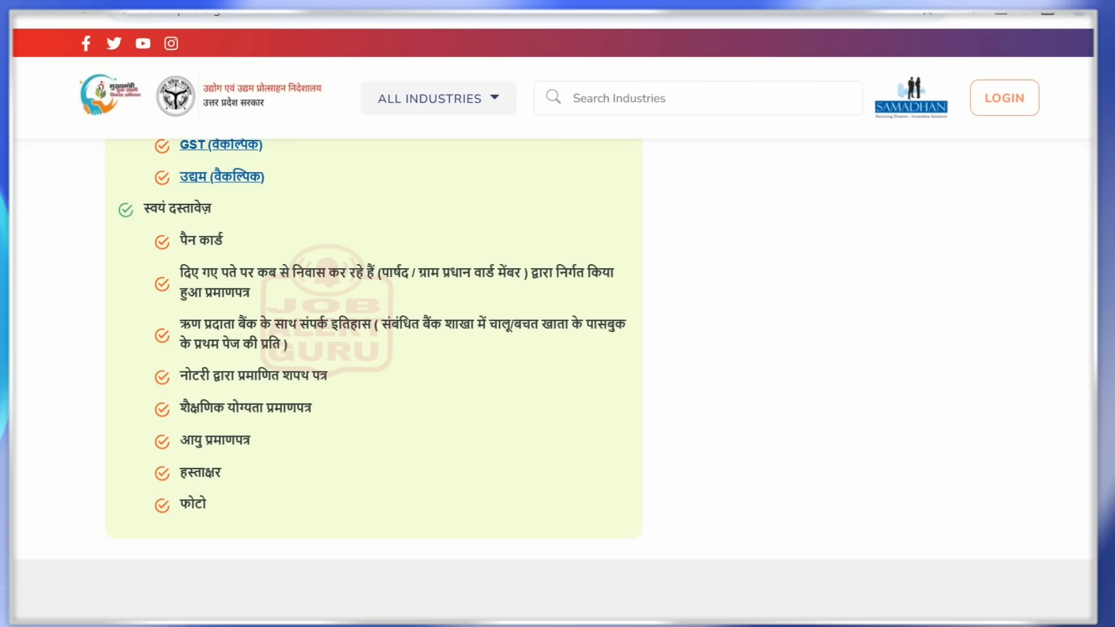
scroll(371, 348, up, 4)
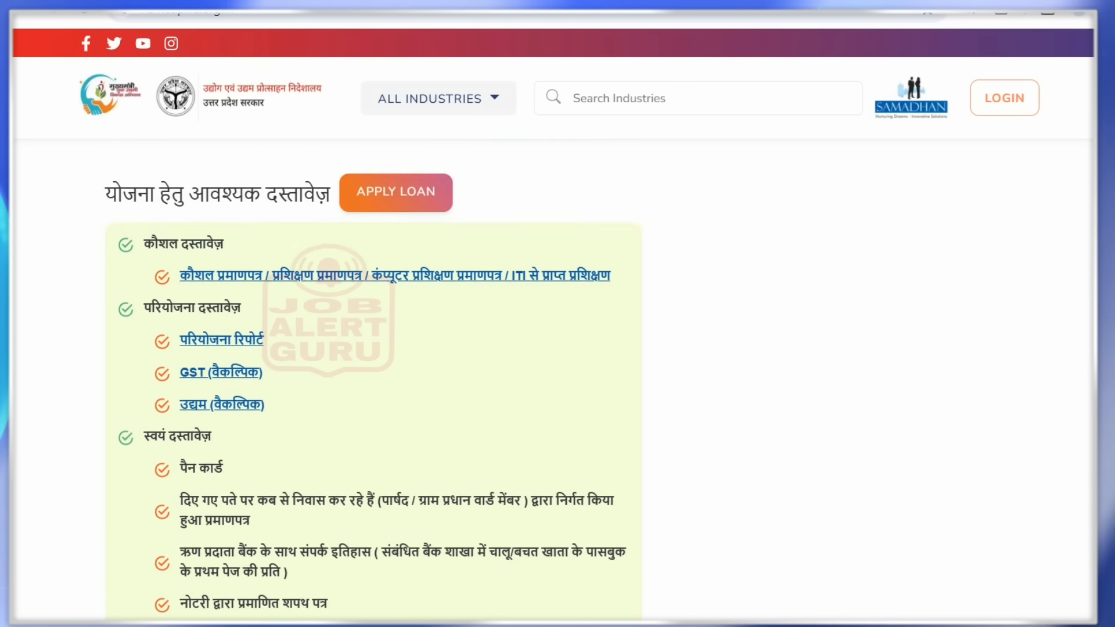
scroll(455, 436, up, 6)
scroll(456, 436, down, 3)
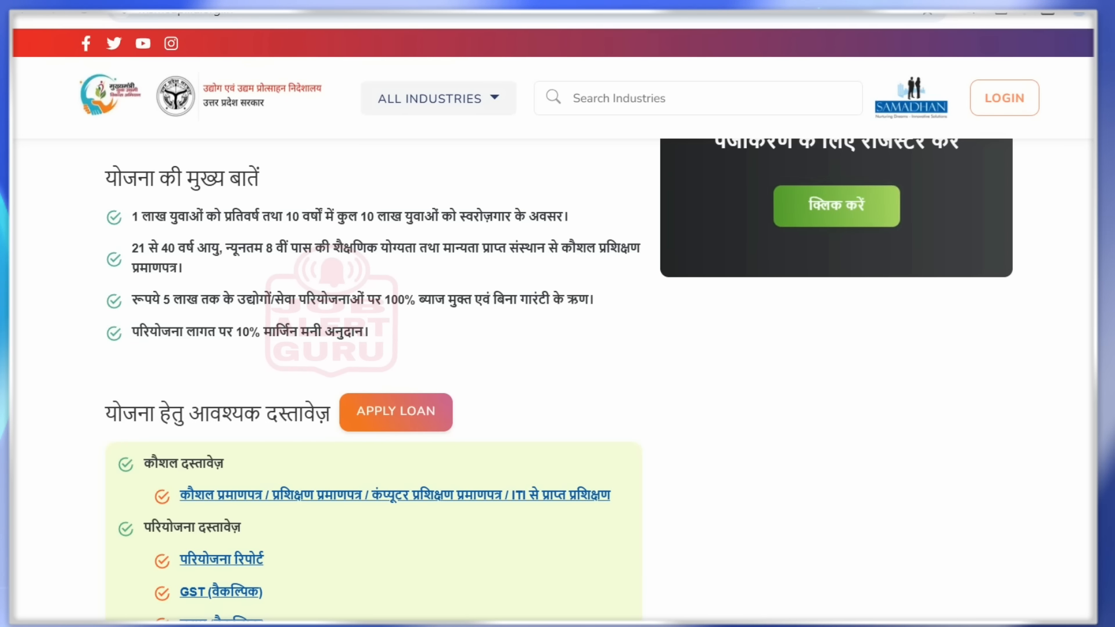
click(397, 425)
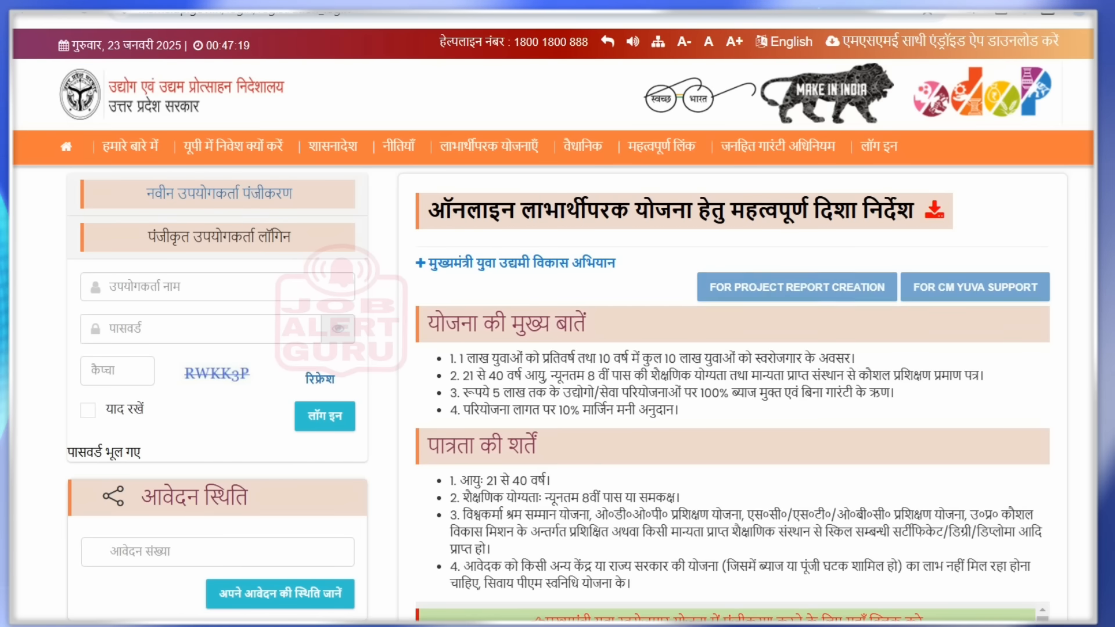
scroll(557, 325, down, 2)
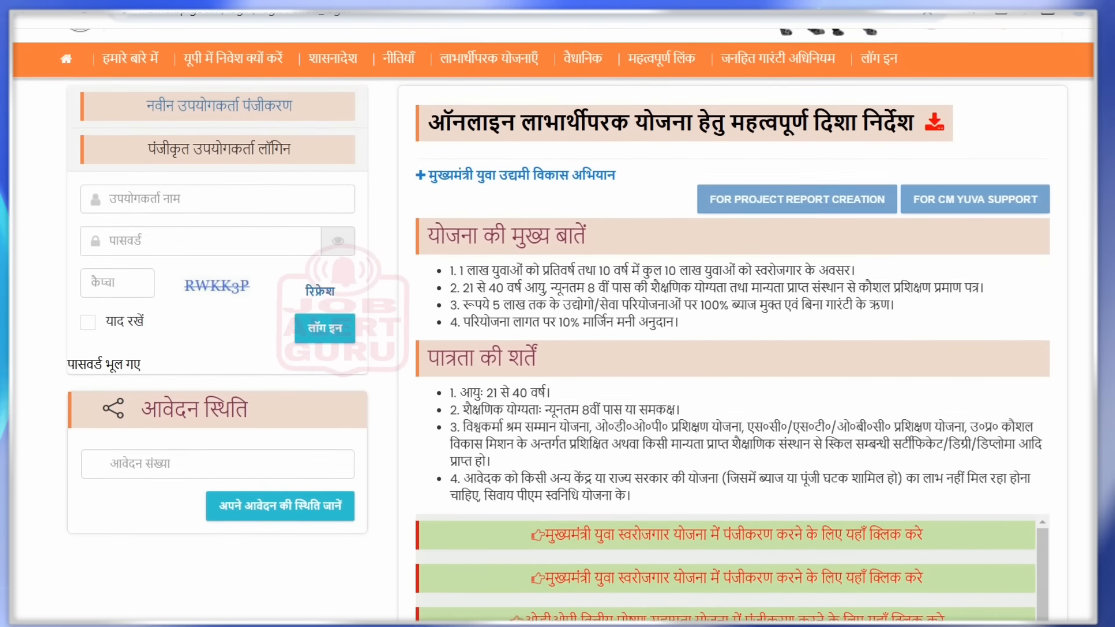
scroll(557, 325, down, 1)
scroll(558, 325, down, 1)
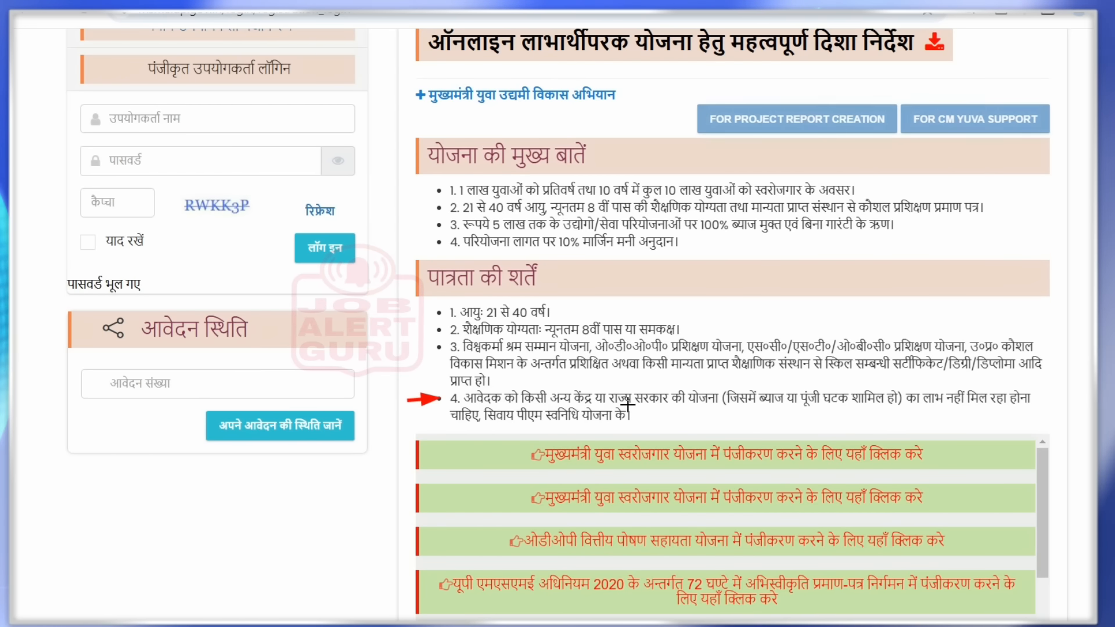
scroll(656, 408, up, 2)
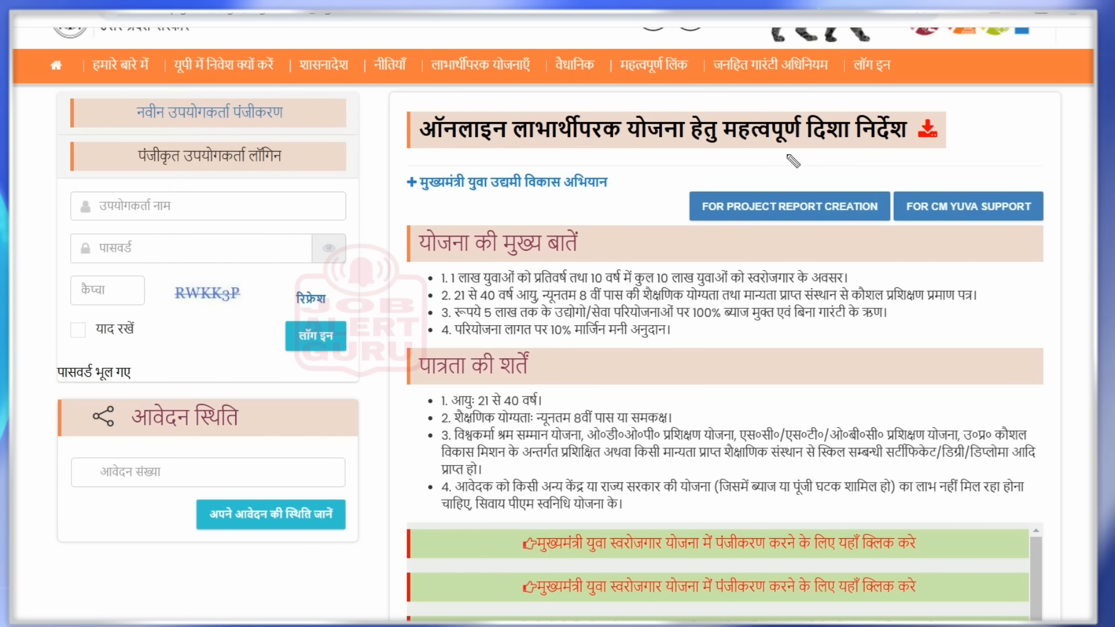
drag(763, 183, 770, 191)
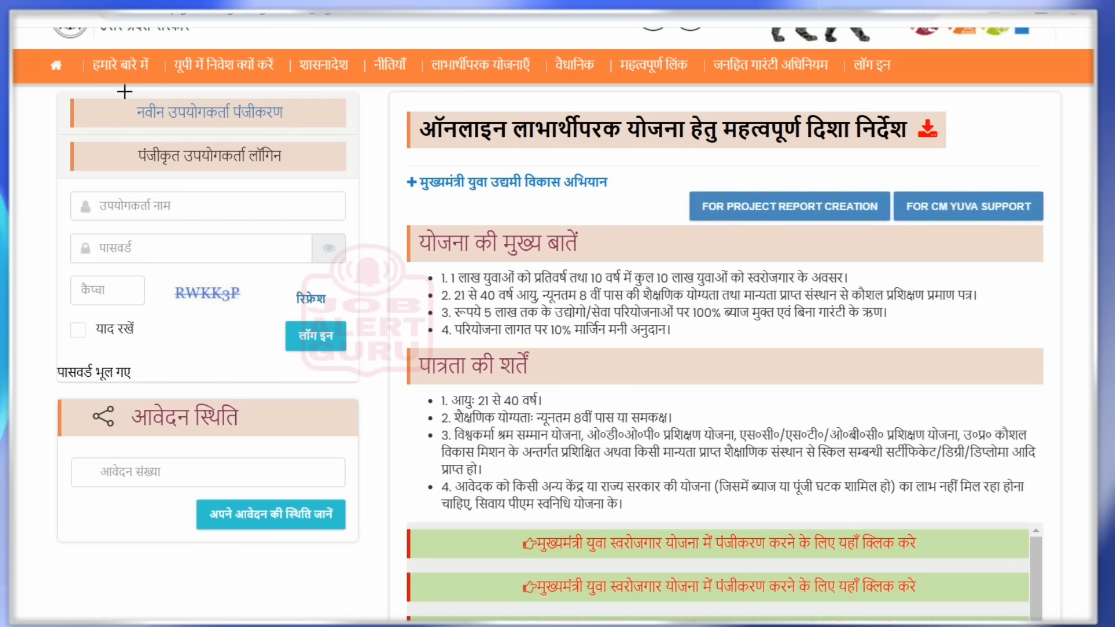
mouse_move(124, 91)
mouse_down()
mouse_move(165, 125)
mouse_move(293, 134)
mouse_up()
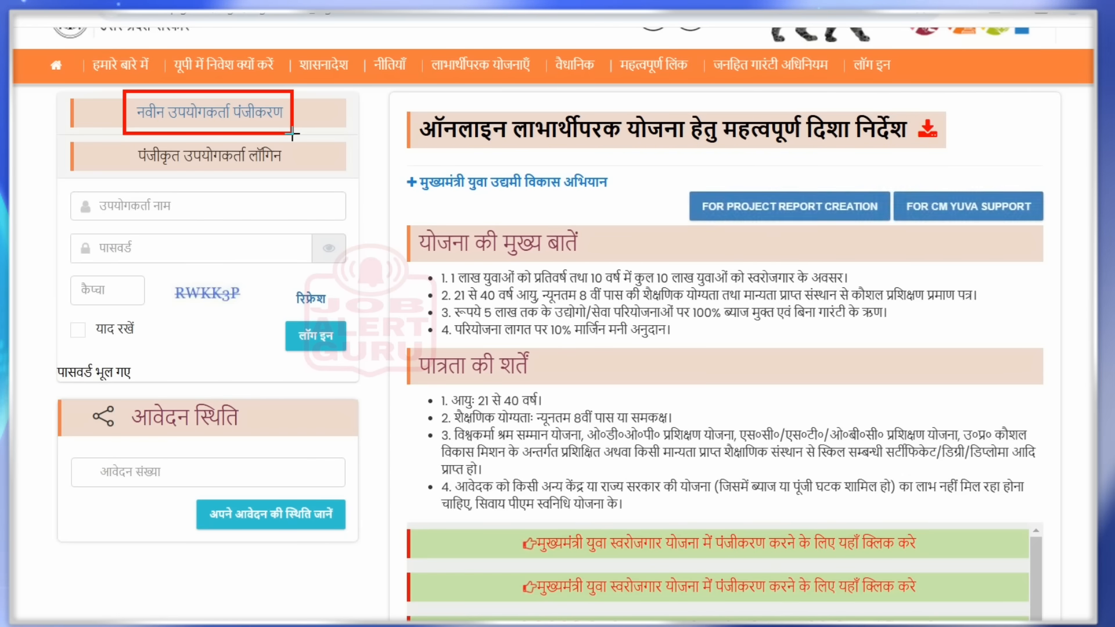
key(ctrl+z)
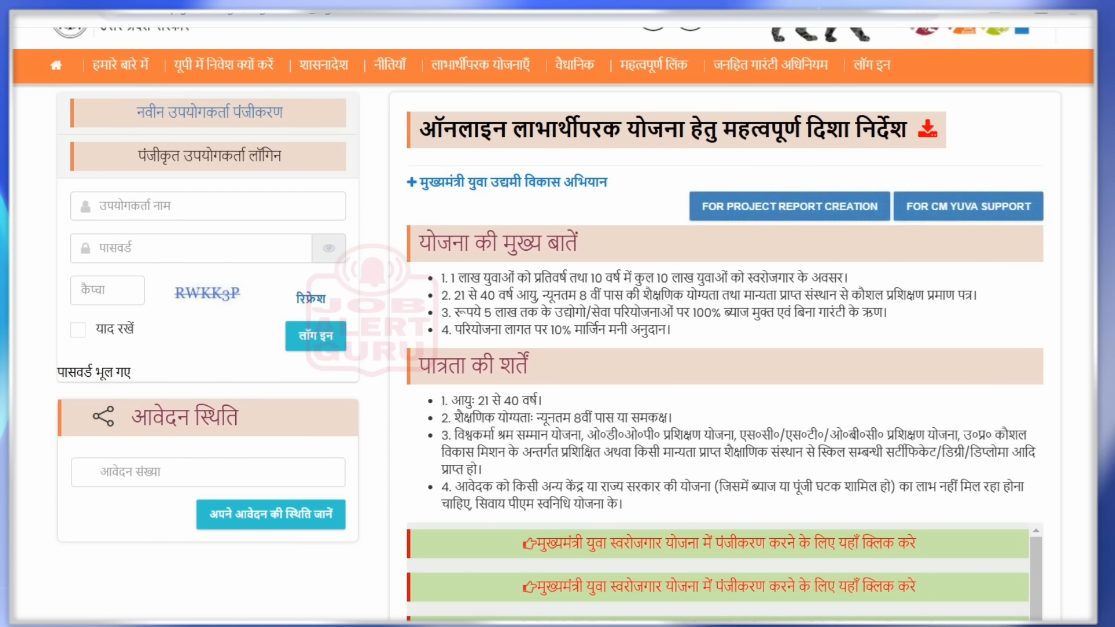
- Open the new user registration form and select the मुख्यमंत्री युवा उद्यमी विकास अभियान scheme
click(178, 114)
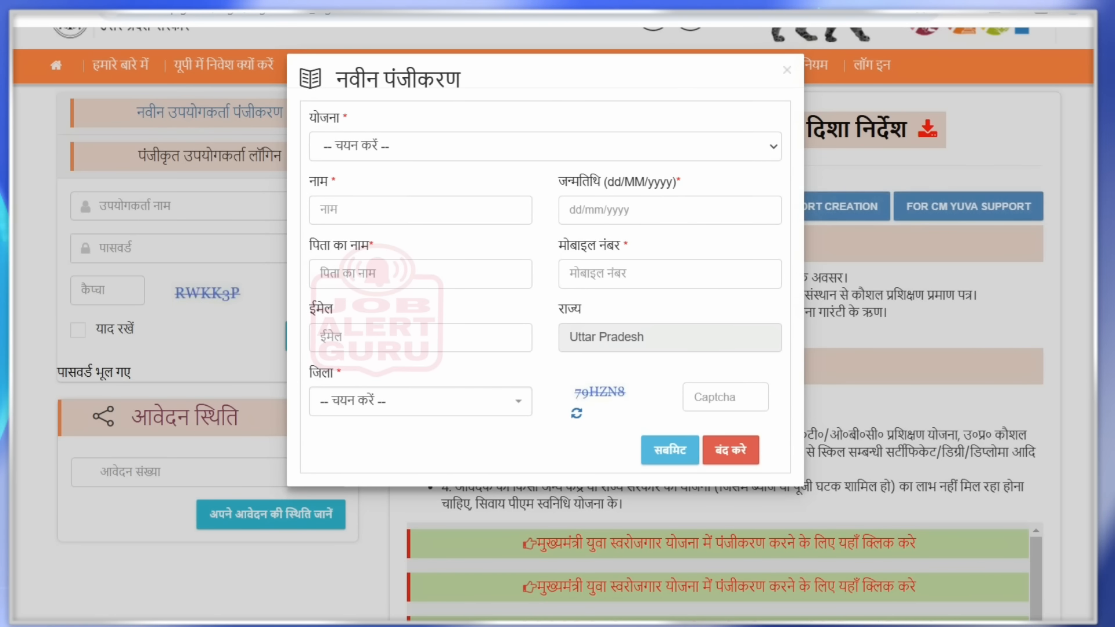
drag(469, 79, 479, 82)
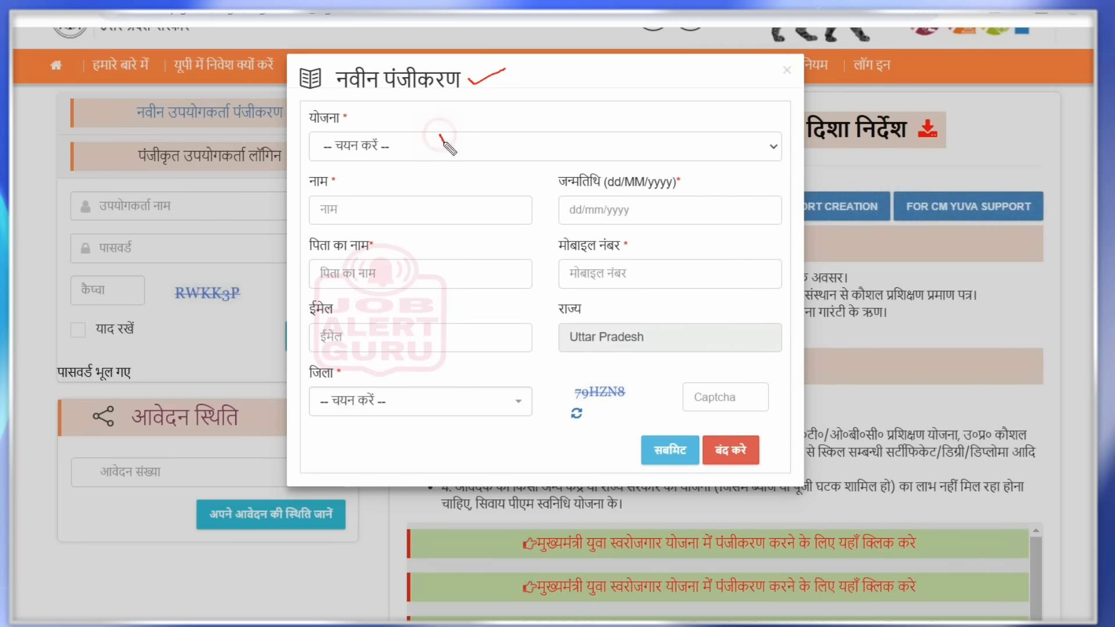
drag(439, 134, 461, 133)
key(ctrl+z)
key(ctrl+z)
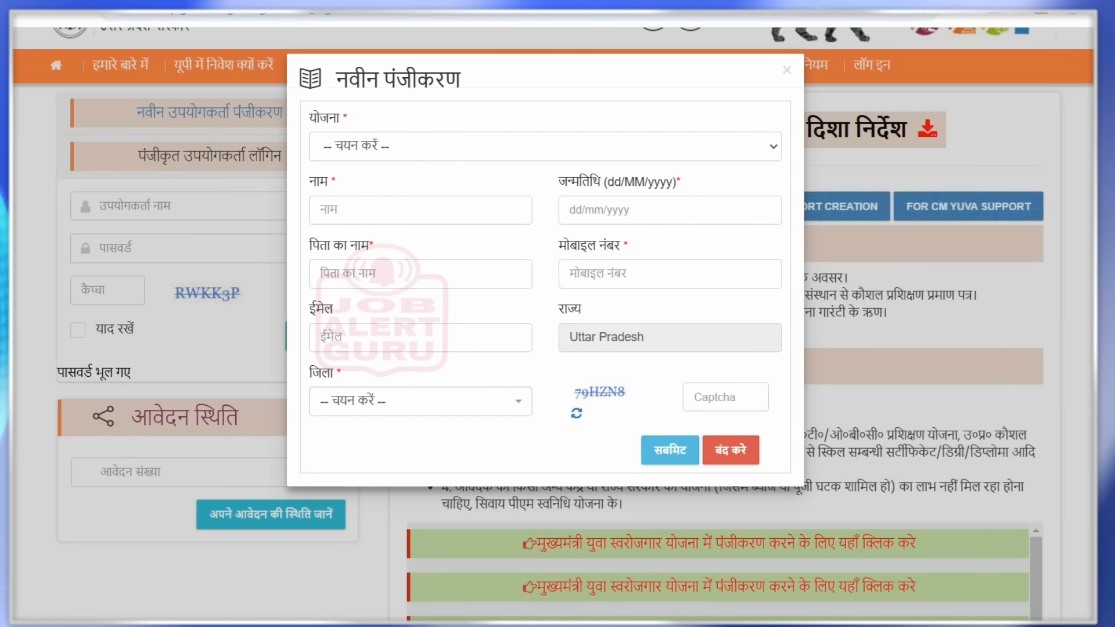
click(465, 146)
click(448, 198)
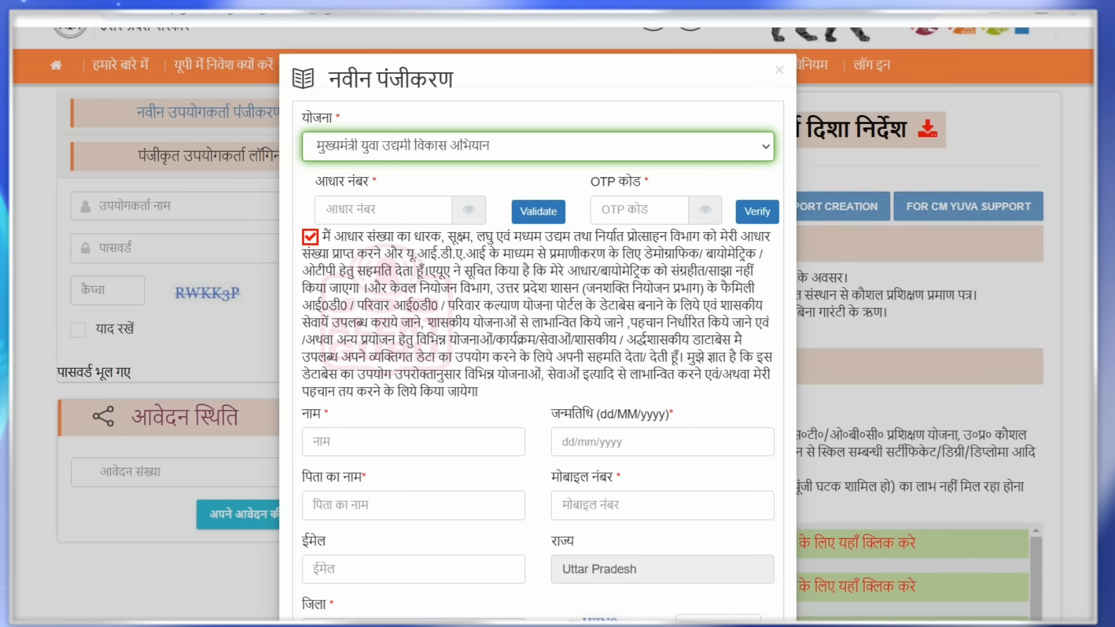
- Annotate the Aadhaar number, validation, OTP entry and OTP verification steps, then clear the marks
drag(1095, 129, 1095, 134)
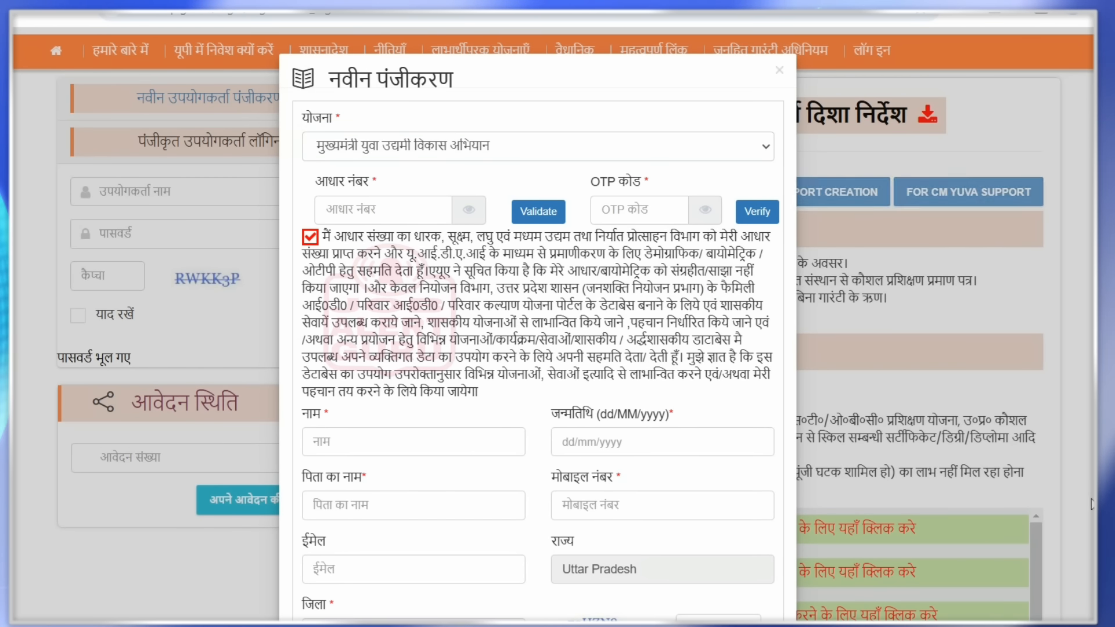
scroll(537, 325, down, 1)
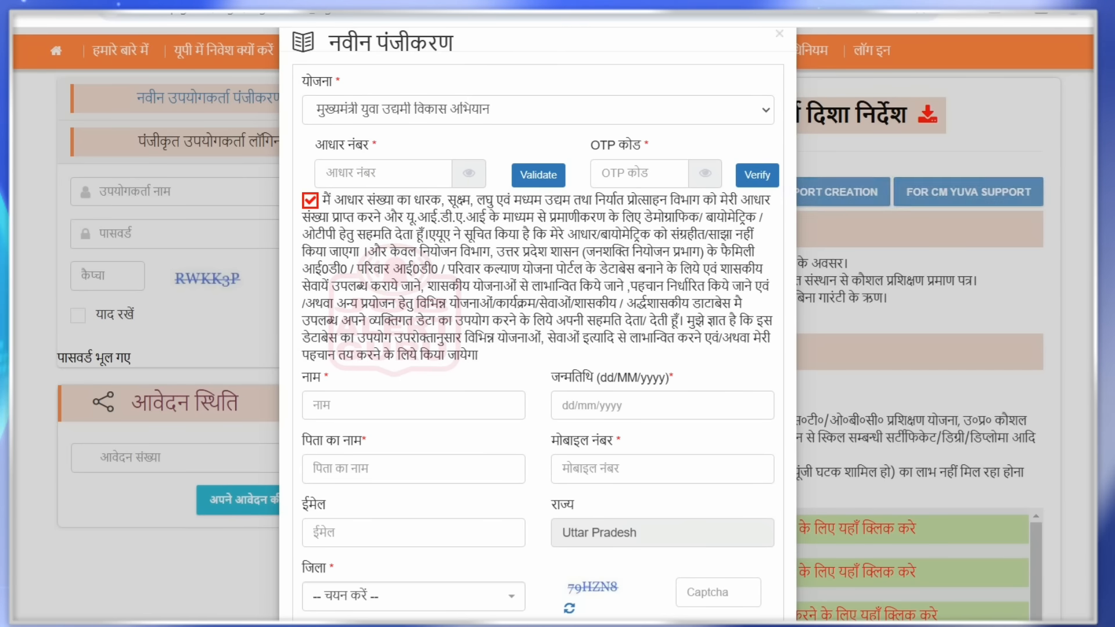
drag(360, 170, 402, 155)
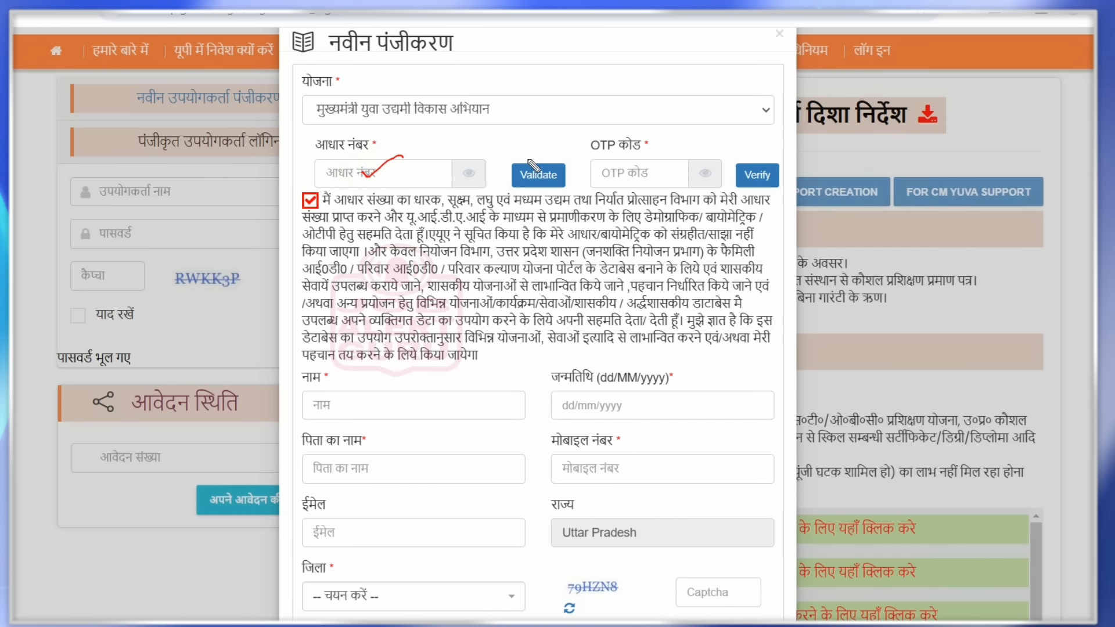
drag(527, 160, 565, 152)
drag(637, 170, 663, 164)
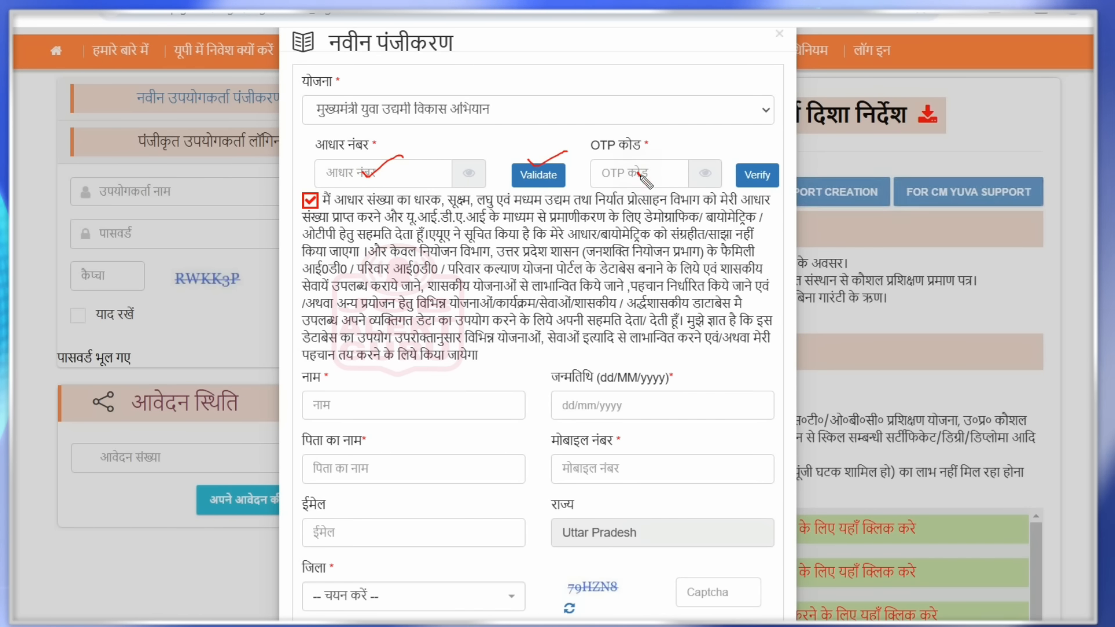
drag(753, 160, 773, 148)
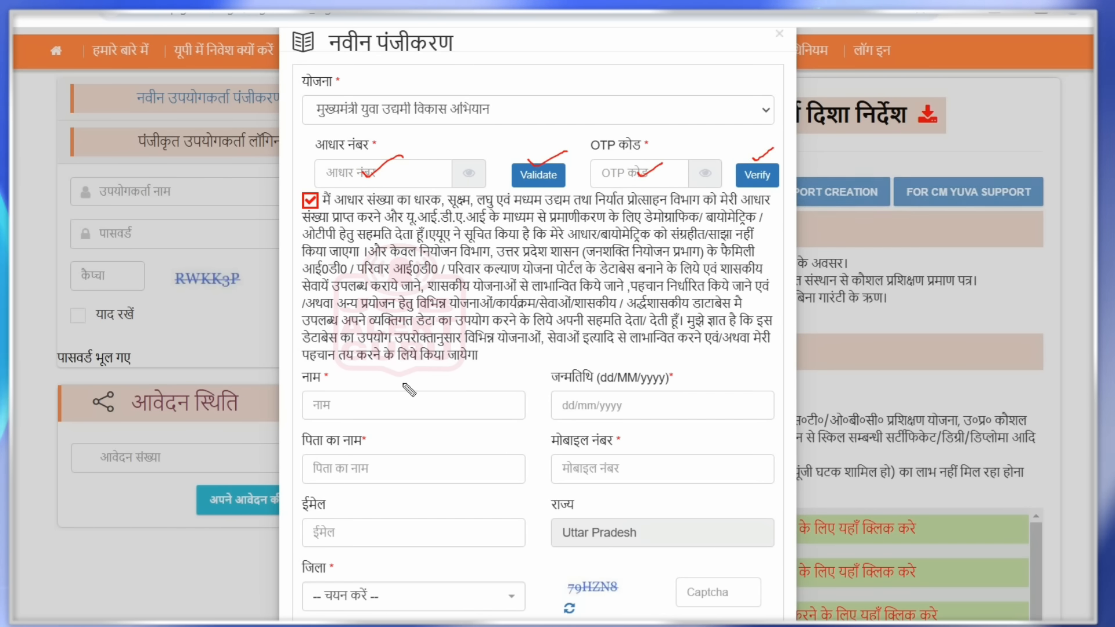
key(ctrl+z)
key(ctrl+z)
key(ctrl+z)
key(ctrl+z)
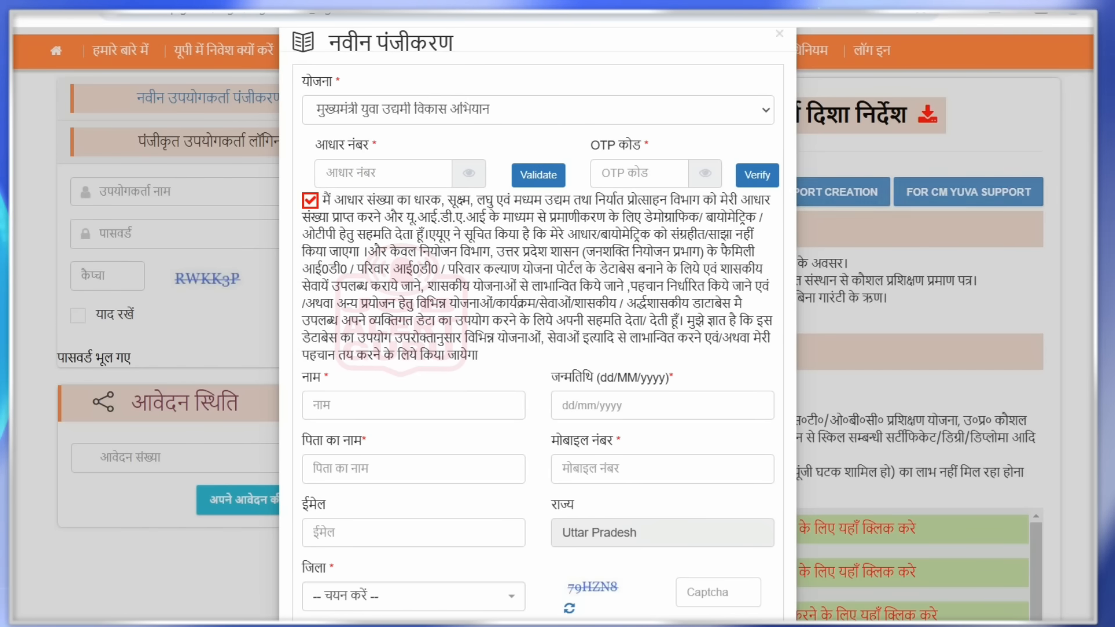
- Annotate the name, birth date, father's name, mobile, email, district, captcha and submit fields
scroll(319, 366, down, 1)
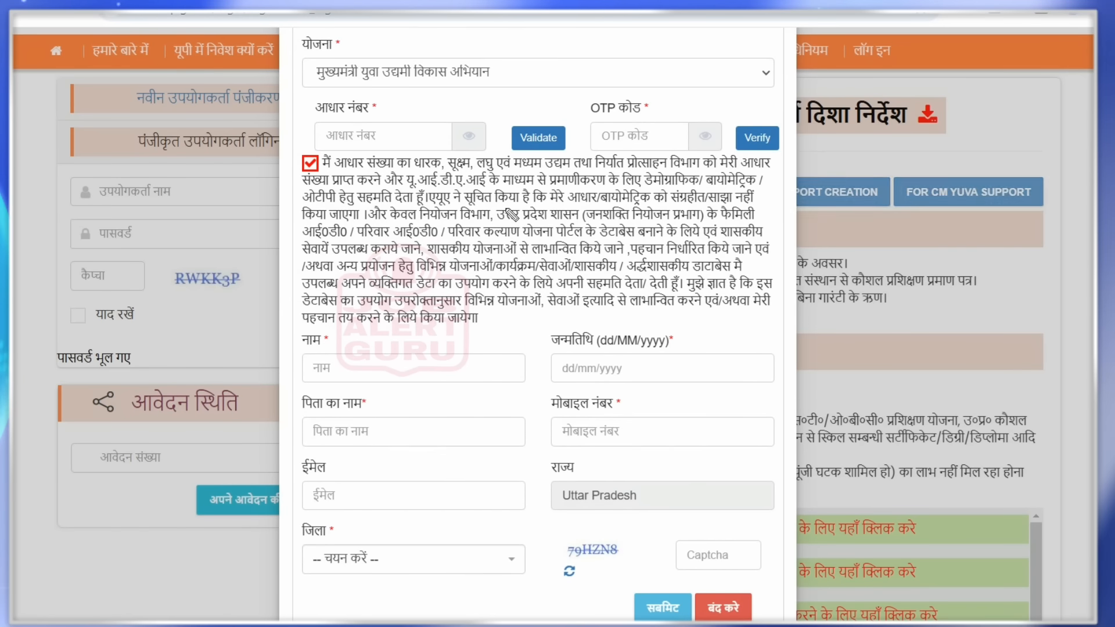
drag(313, 361, 346, 359)
drag(582, 364, 618, 358)
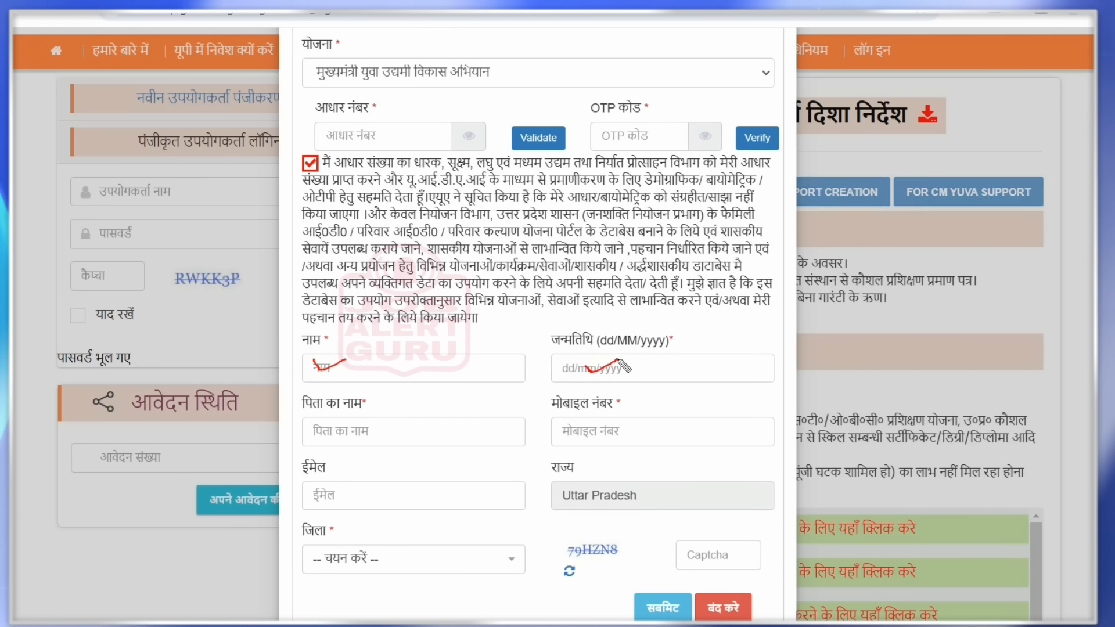
drag(405, 436, 433, 434)
drag(617, 433, 645, 426)
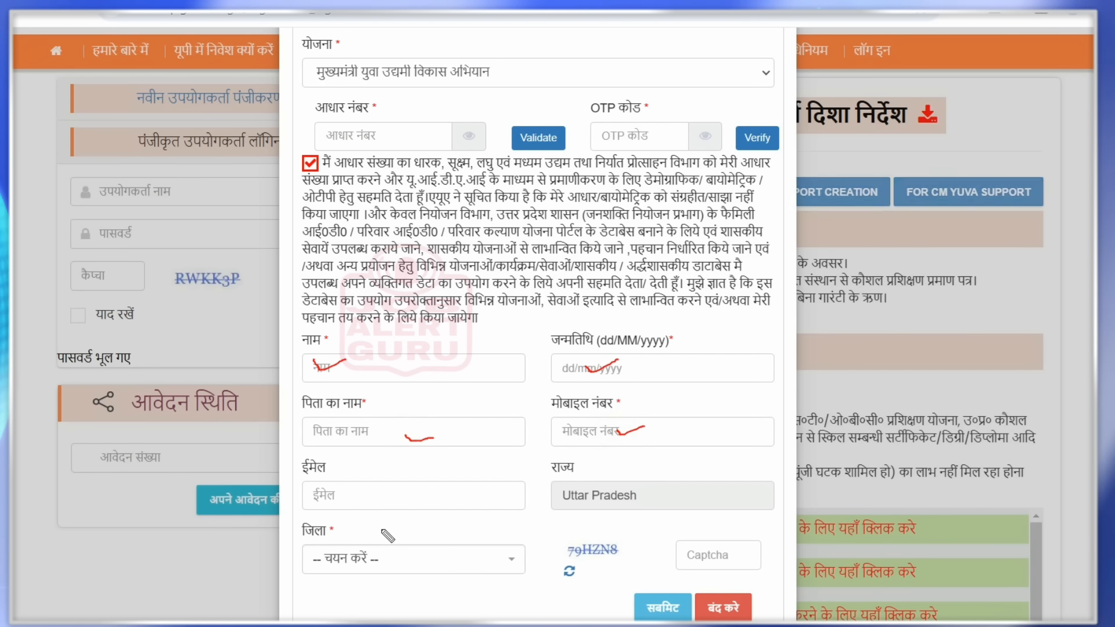
drag(388, 497, 412, 489)
drag(409, 560, 443, 545)
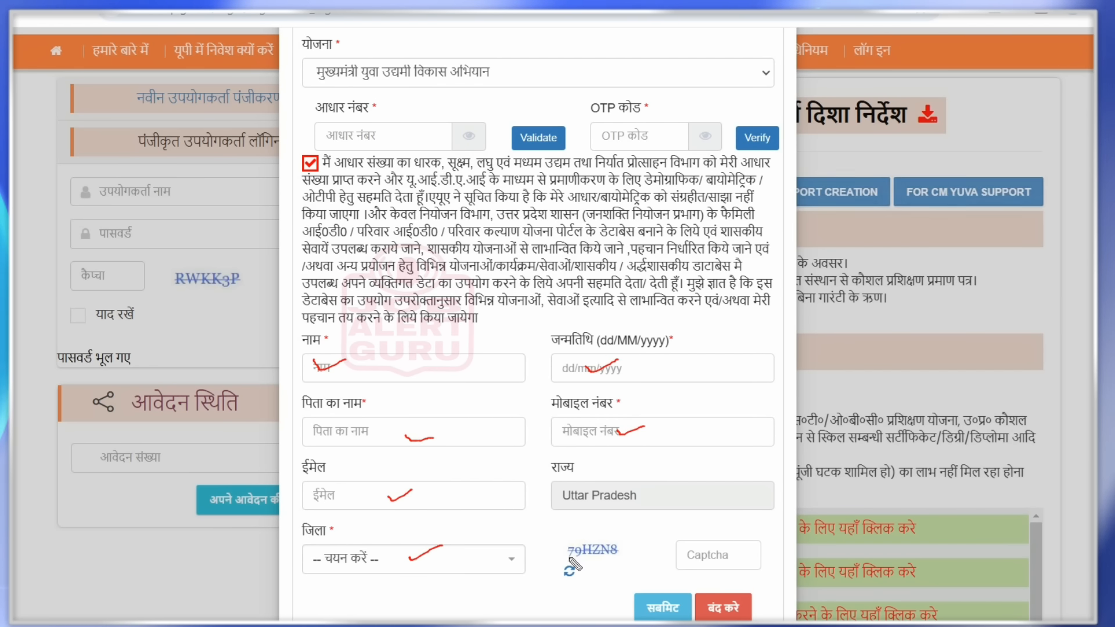
drag(620, 550, 690, 556)
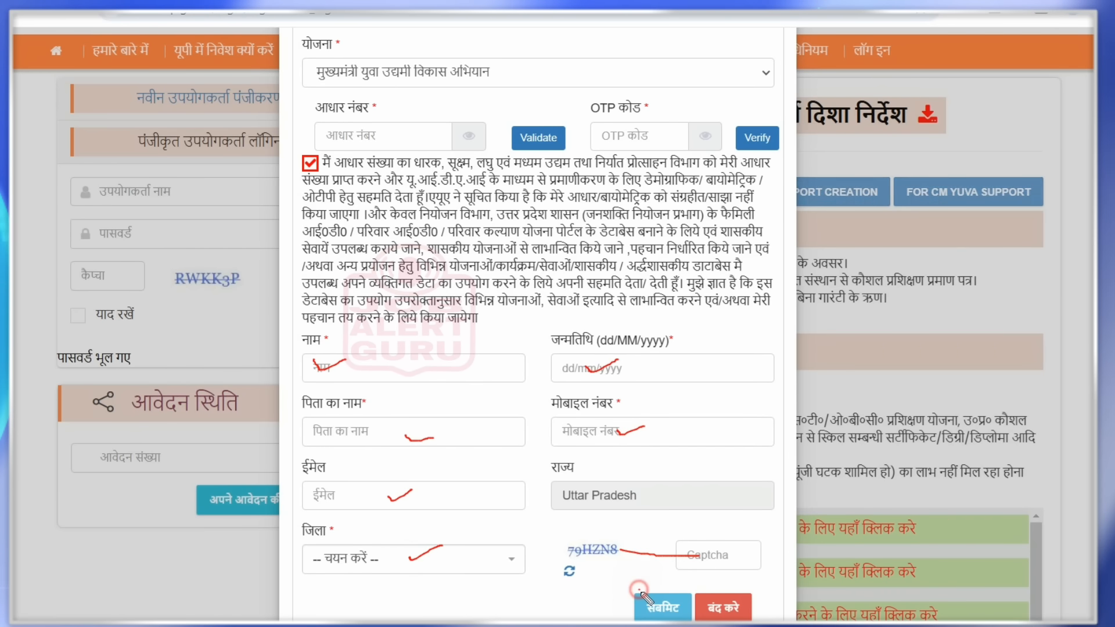
drag(638, 590, 671, 587)
key(ctrl+z)
key(ctrl+z)
key(ctrl+z)
key(ctrl+z)
key(ctrl+z)
key(ctrl+z)
key(ctrl+z)
key(ctrl+z)
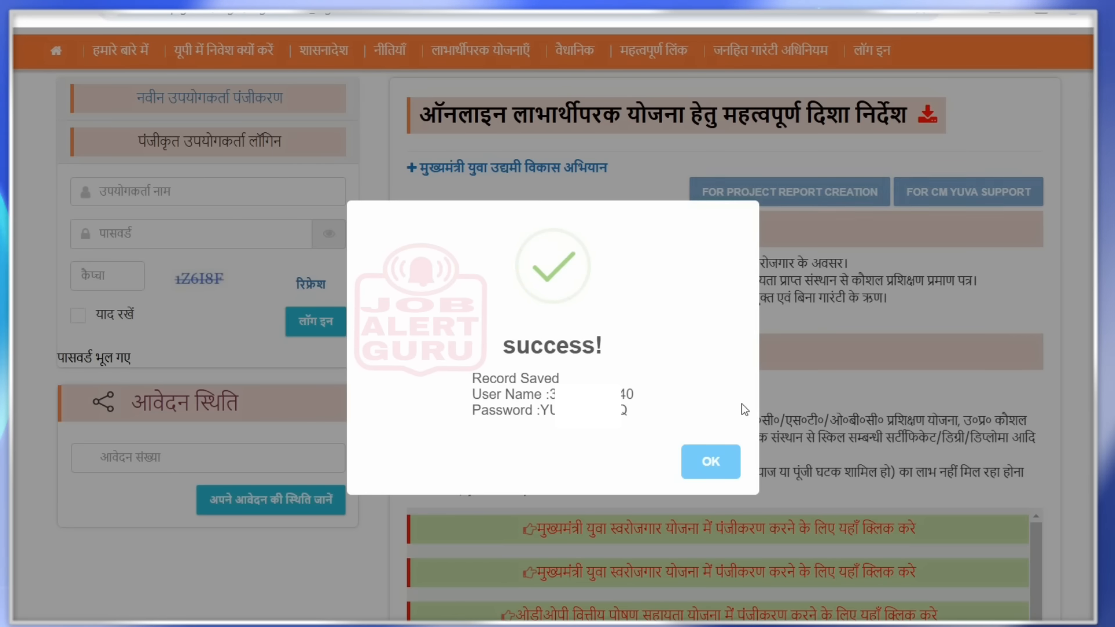
- Dismiss the registration success message, enter the issued user name and annotate it with the captcha
click(712, 463)
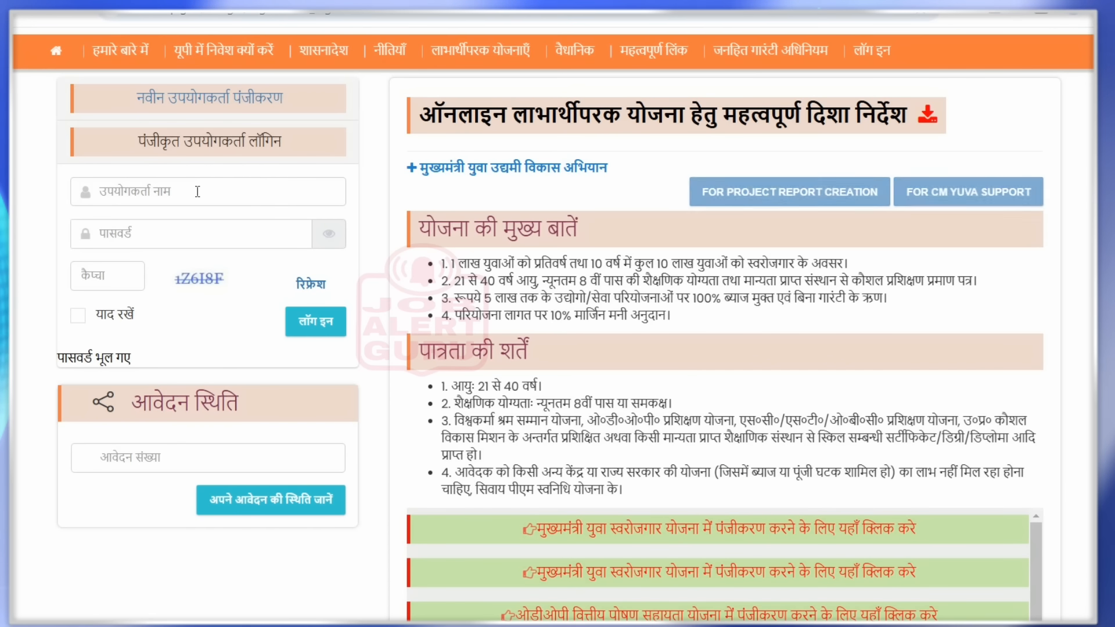
click(198, 191)
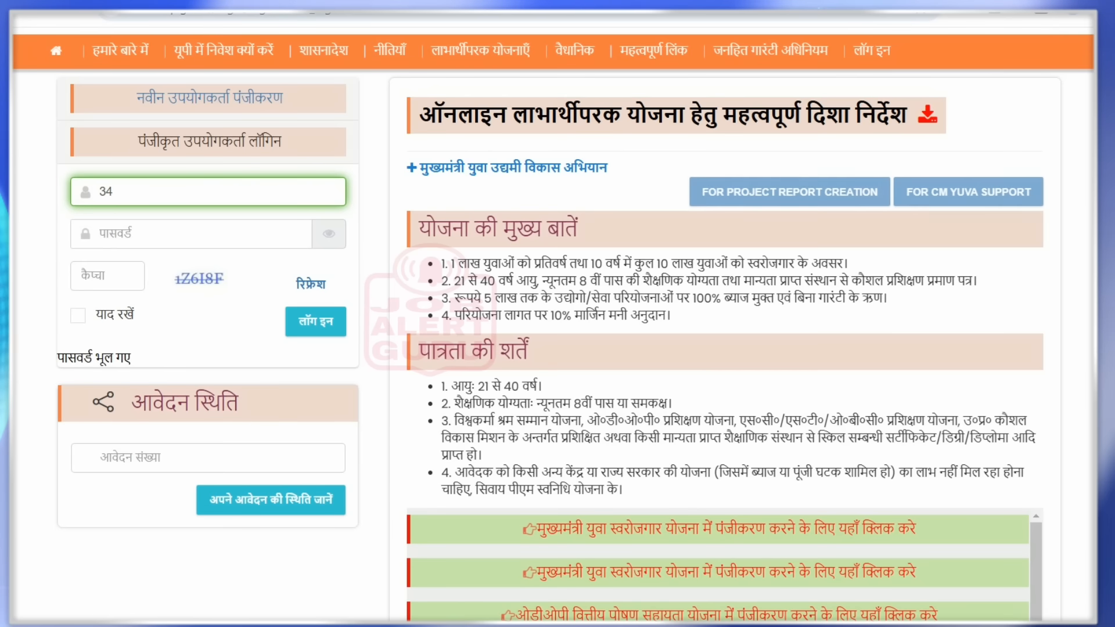
drag(126, 191, 161, 186)
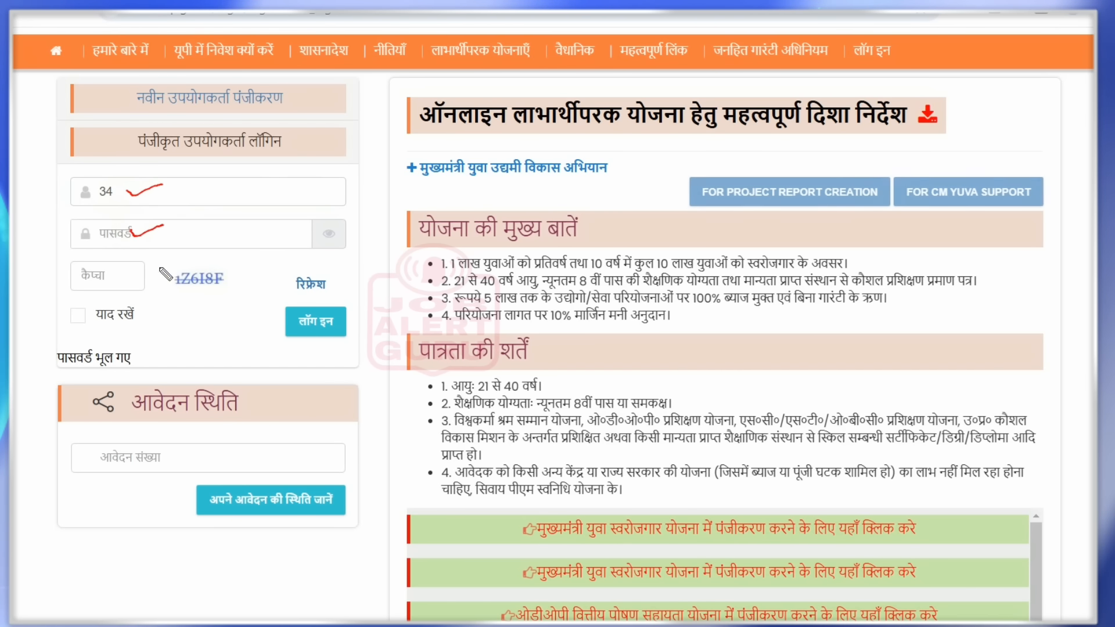
drag(177, 276, 133, 275)
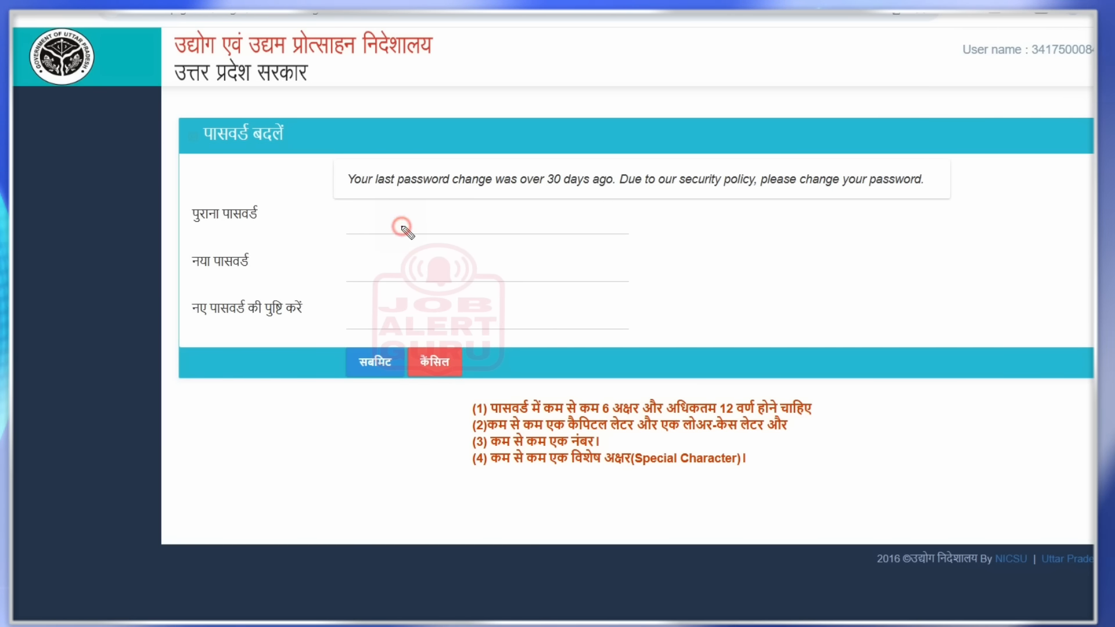
- Annotate the old and new password fields, submit the new password and dismiss the confirmation
drag(402, 227, 440, 218)
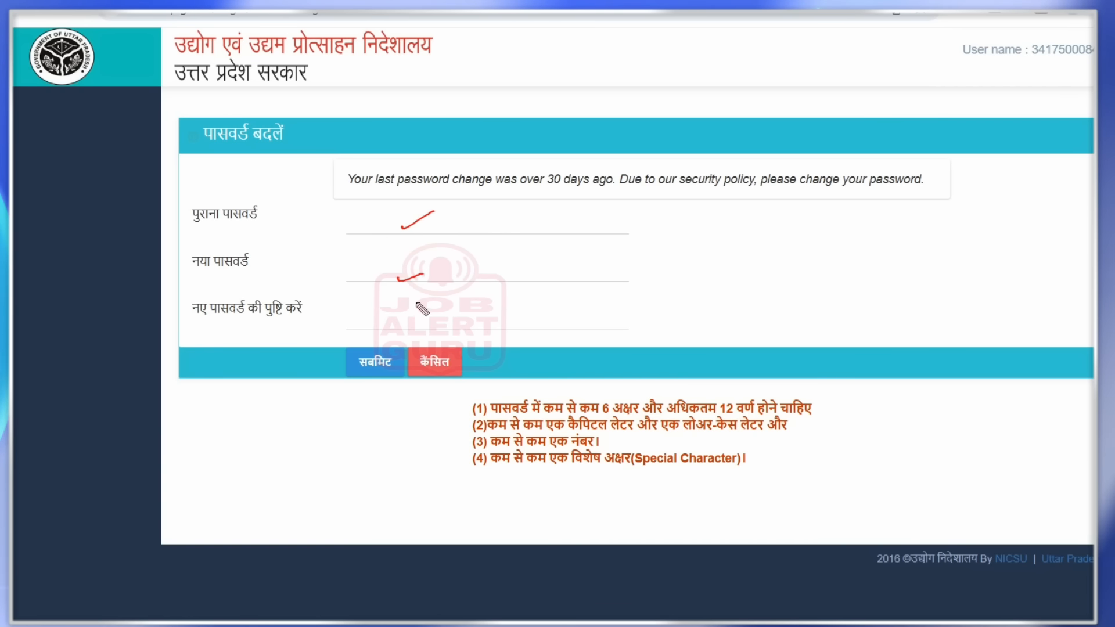
drag(415, 317, 436, 317)
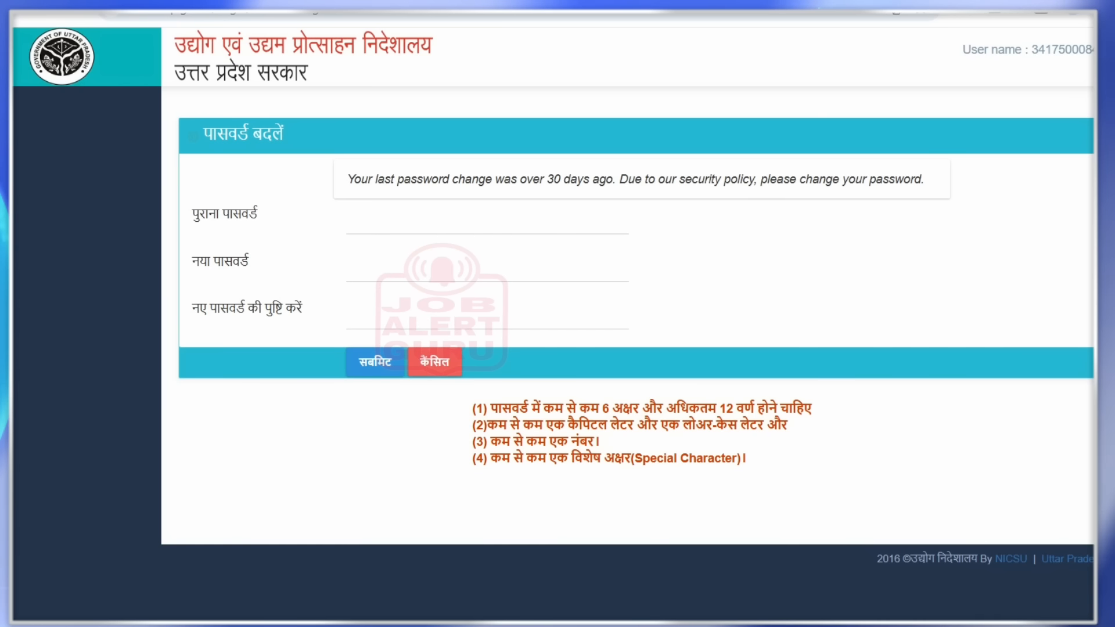
click(377, 368)
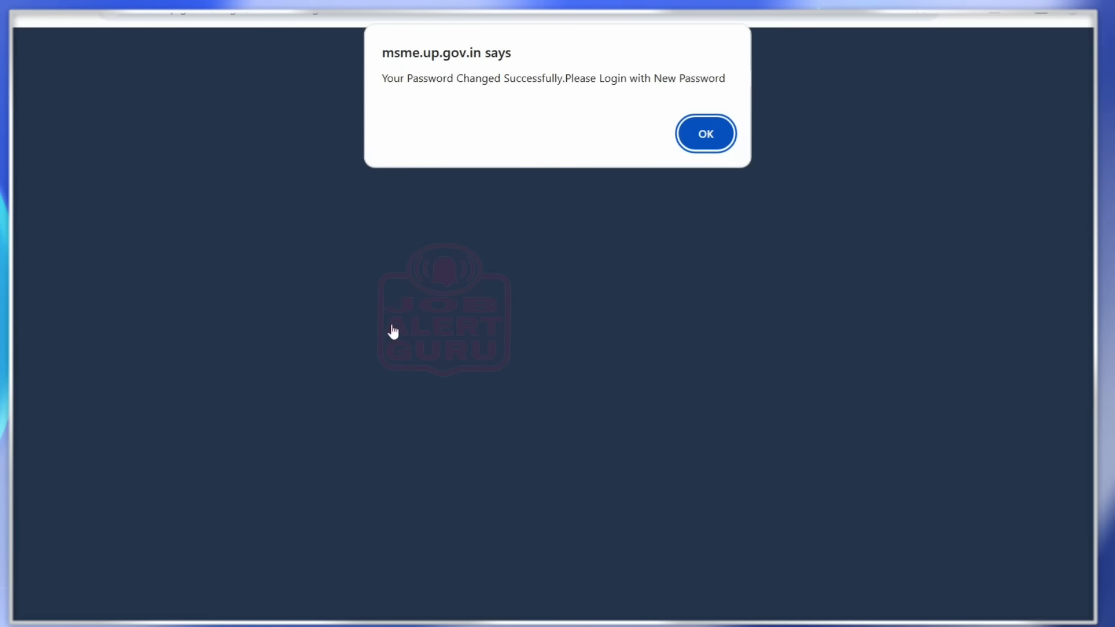
click(705, 134)
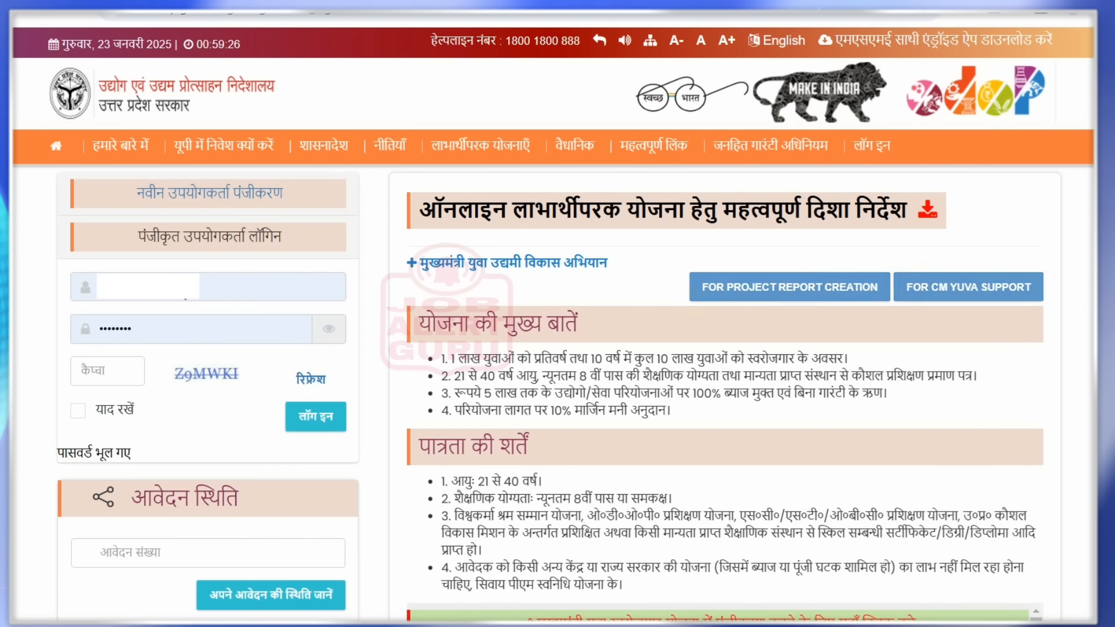
- Annotate the username, password and captcha fields, then enter and submit the mobile OTP
drag(200, 281, 210, 274)
mouse_move(158, 326)
mouse_down()
mouse_move(167, 334)
mouse_move(193, 318)
mouse_up()
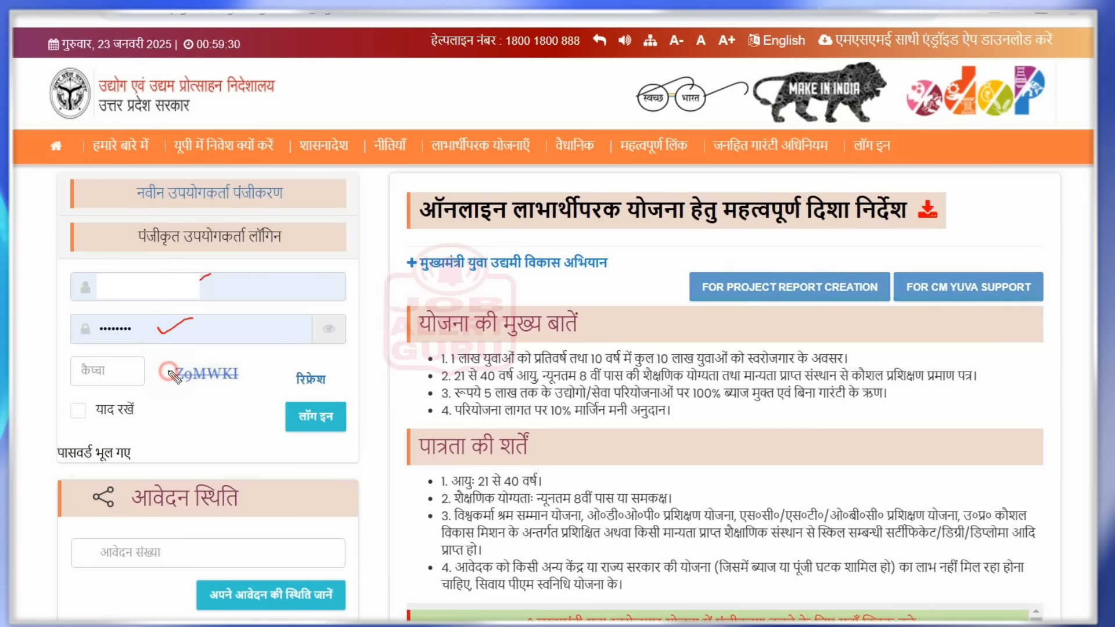
drag(168, 371, 115, 371)
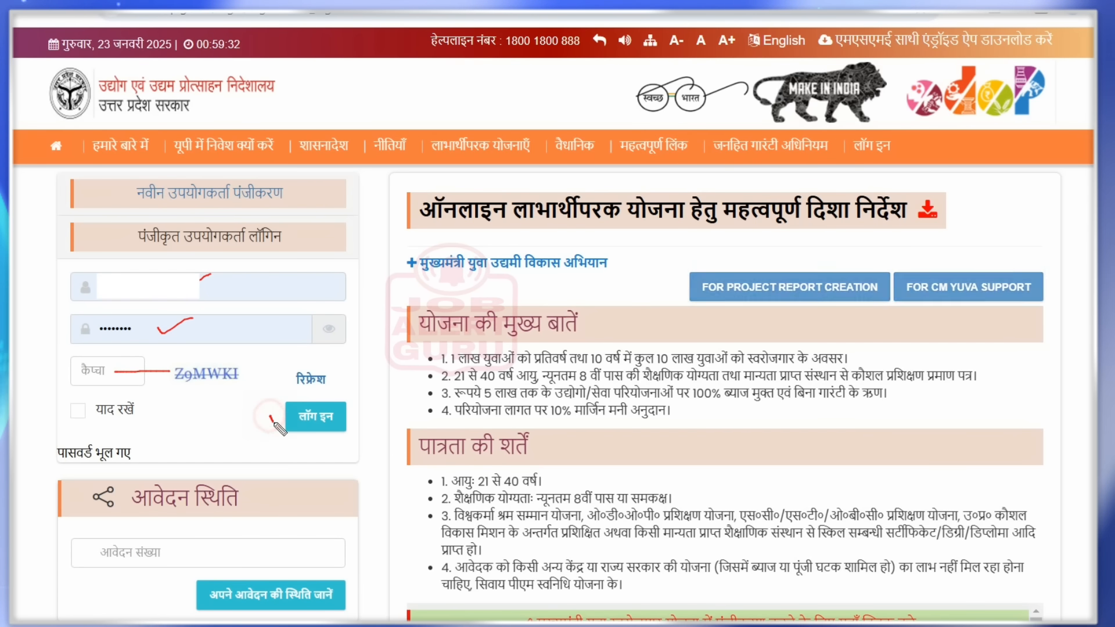
key(Escape)
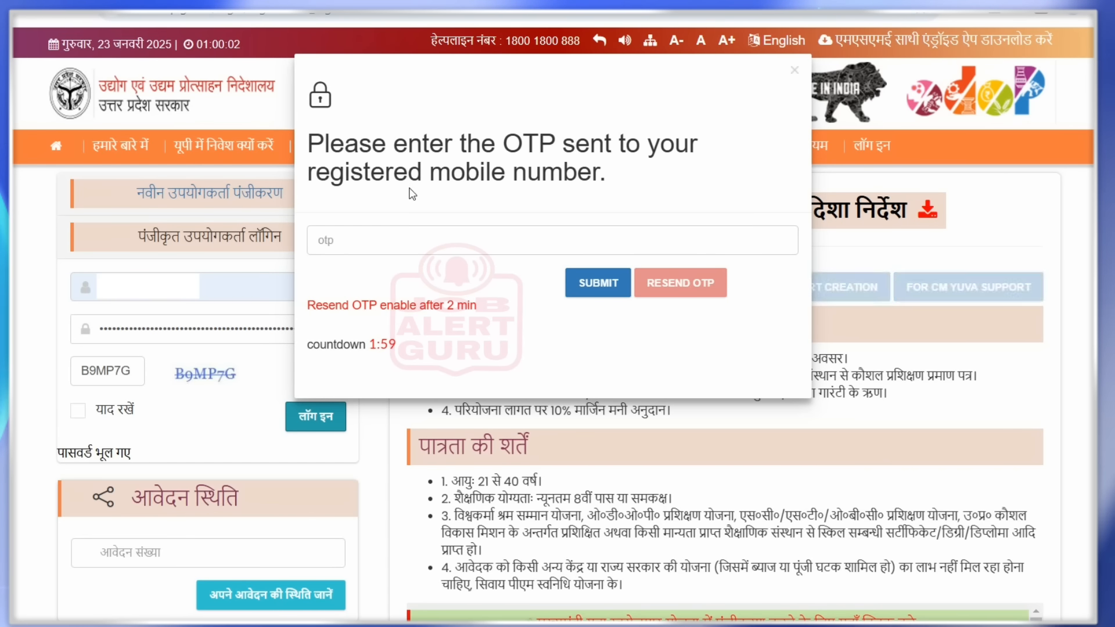
click(389, 236)
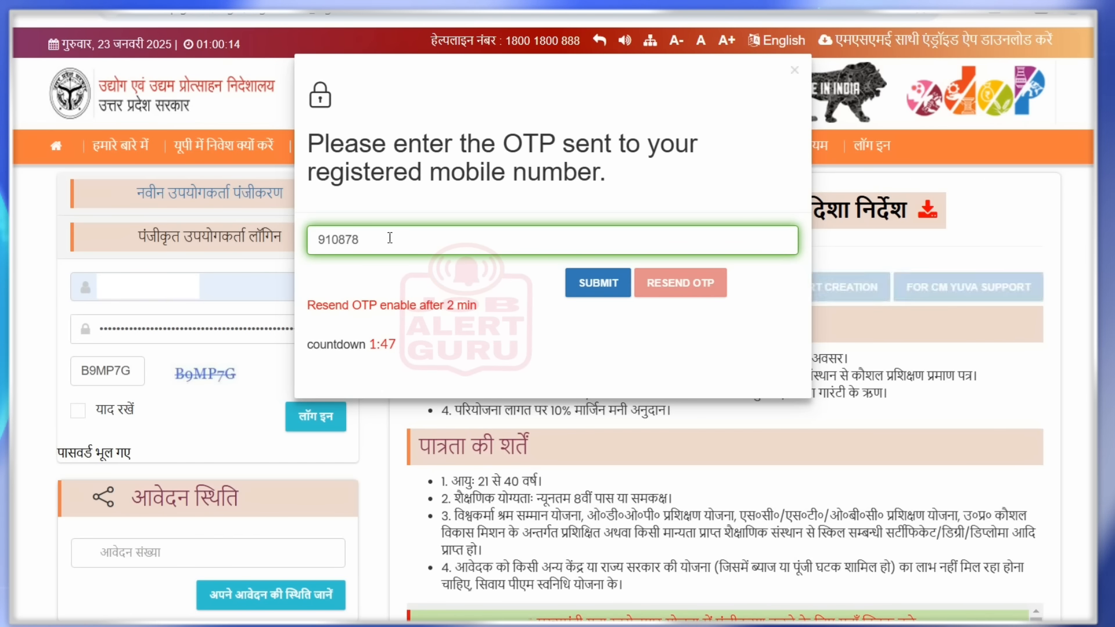
click(588, 285)
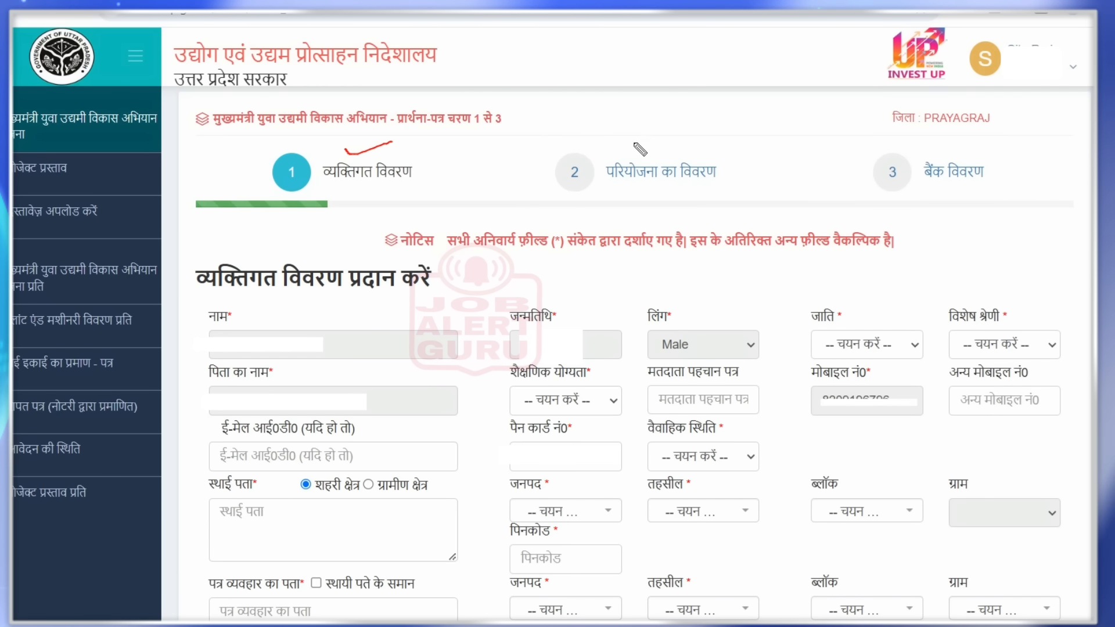
drag(624, 152, 672, 142)
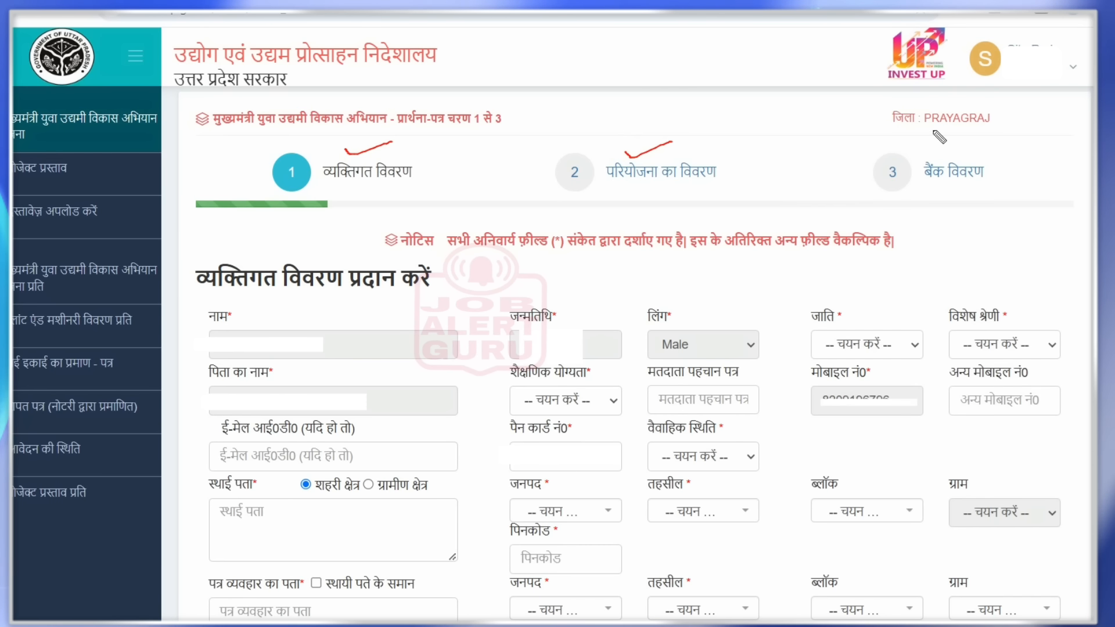
key(e)
drag(81, 135, 112, 135)
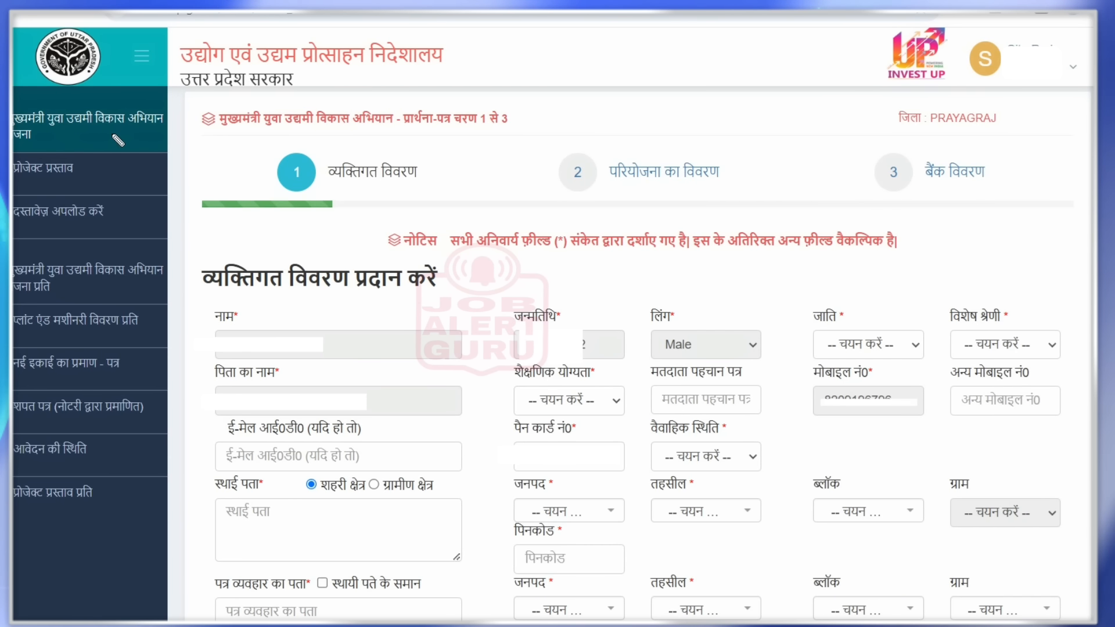
drag(422, 189, 442, 181)
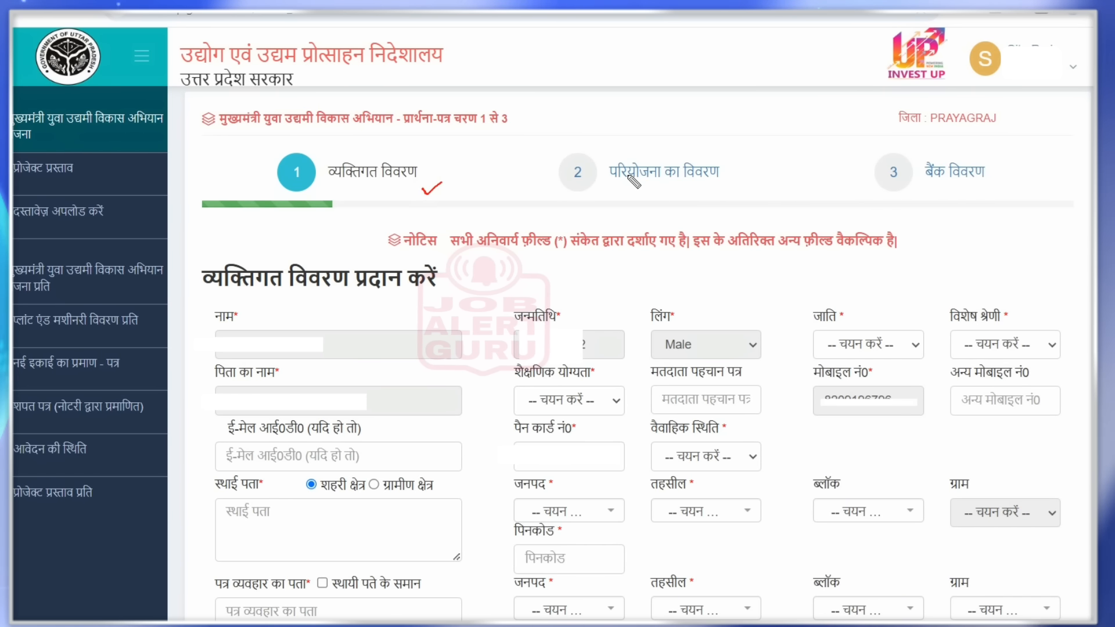
drag(897, 168, 922, 157)
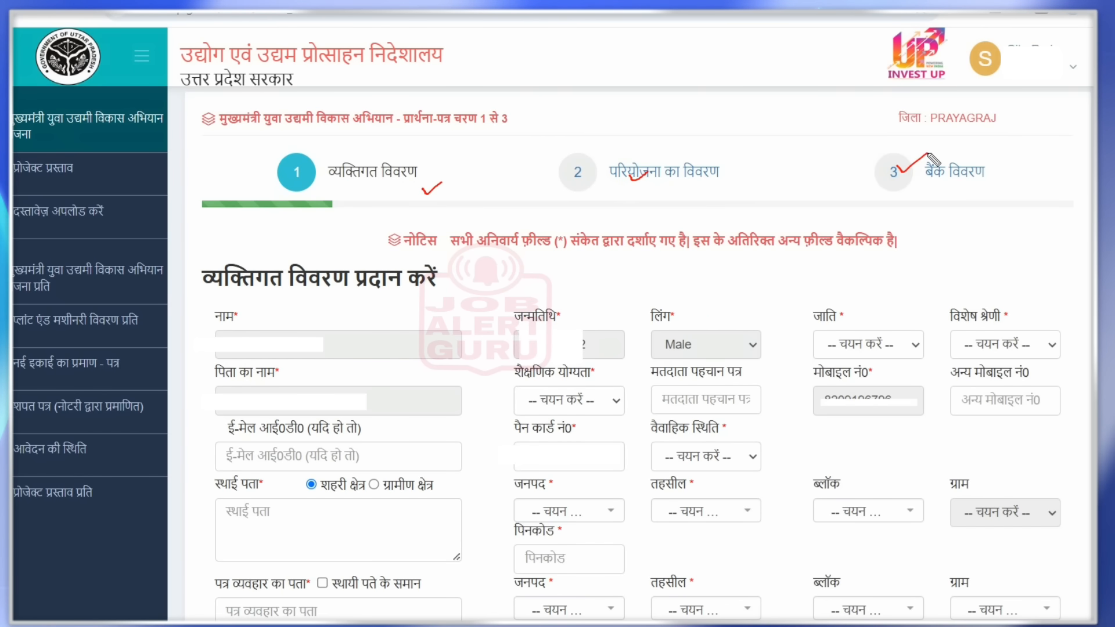
key(Escape)
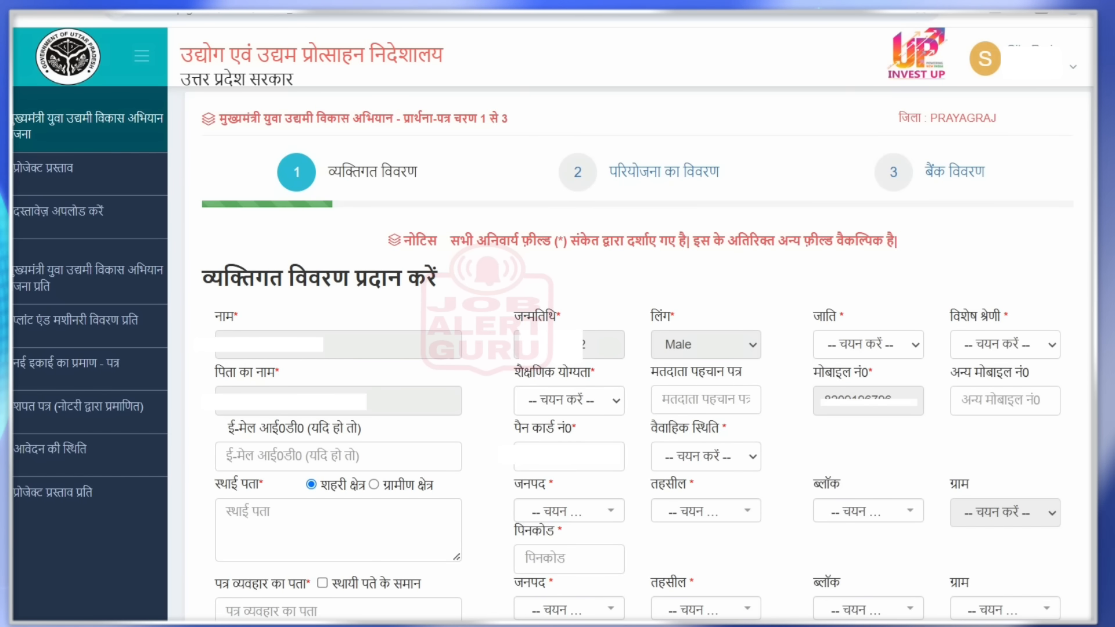
drag(295, 357, 303, 353)
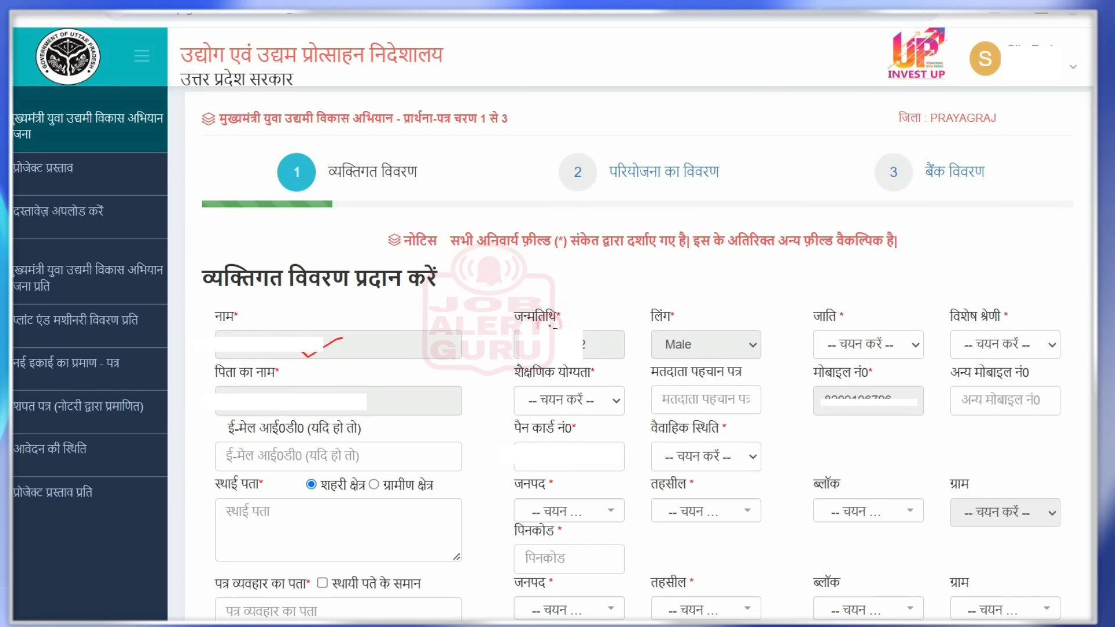
drag(550, 324, 584, 314)
drag(389, 401, 428, 384)
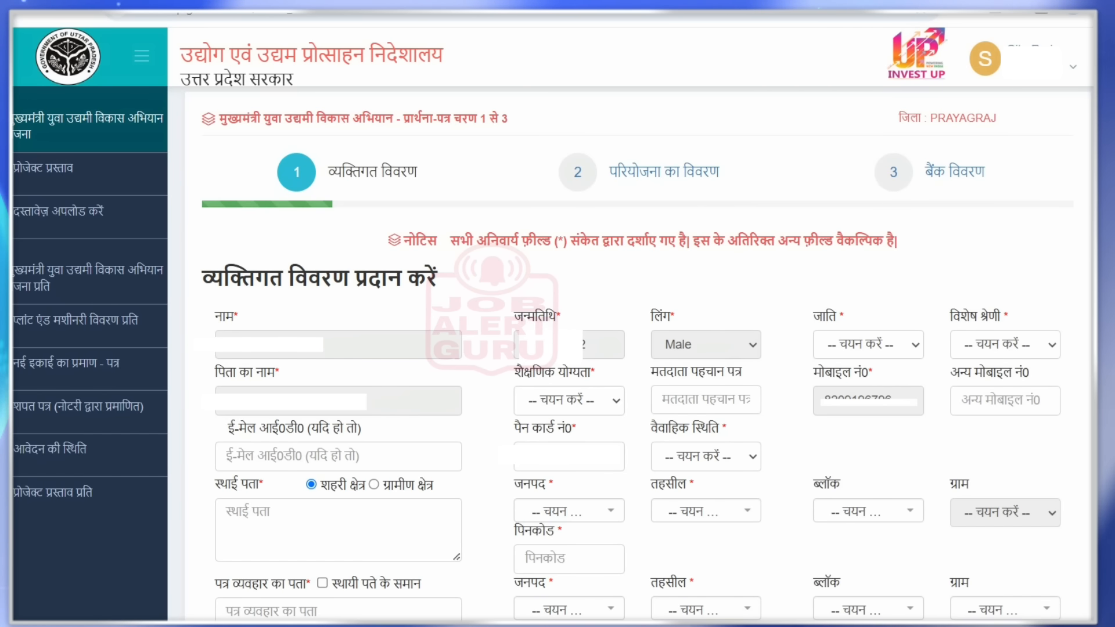
- Set caste to Other Backward Caste, special category Not Applicable and qualification Post Graduate
click(869, 356)
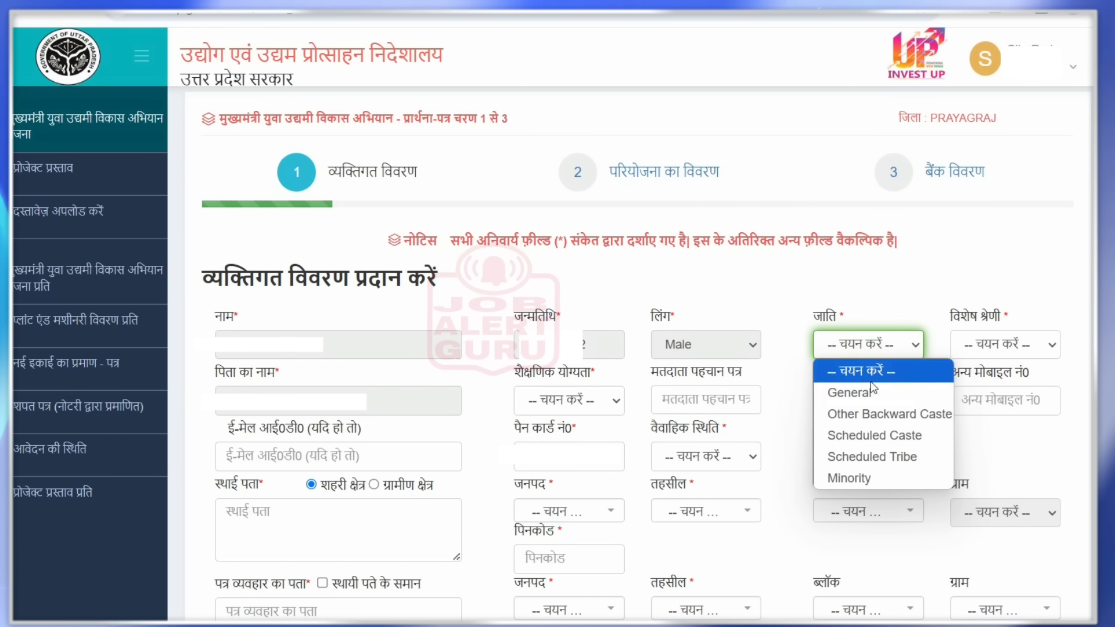
click(874, 413)
click(1019, 347)
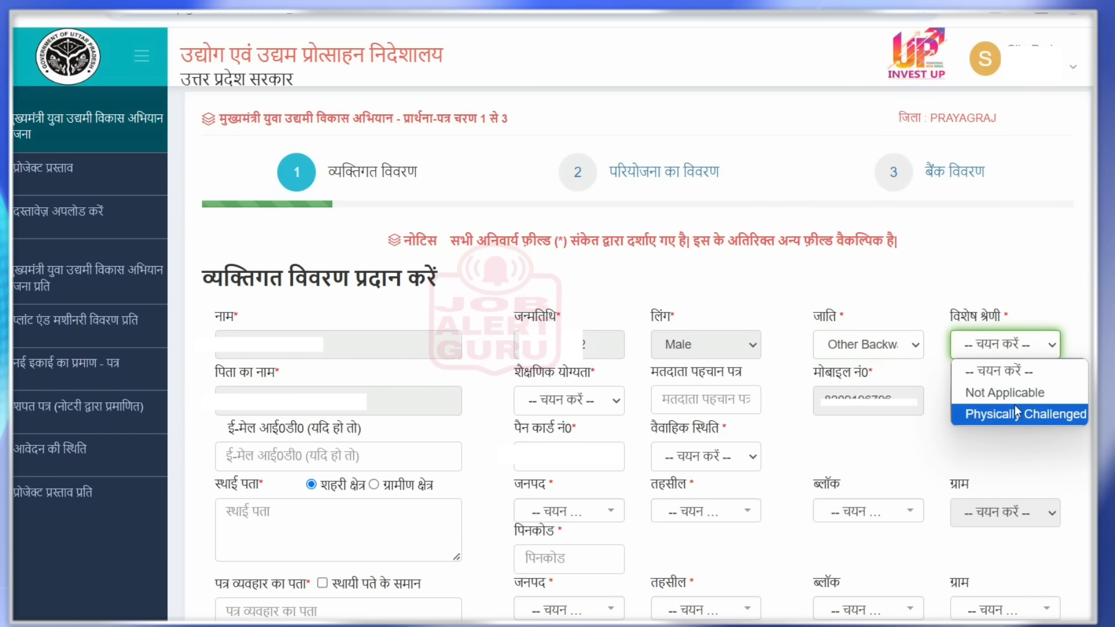
click(1011, 390)
click(568, 401)
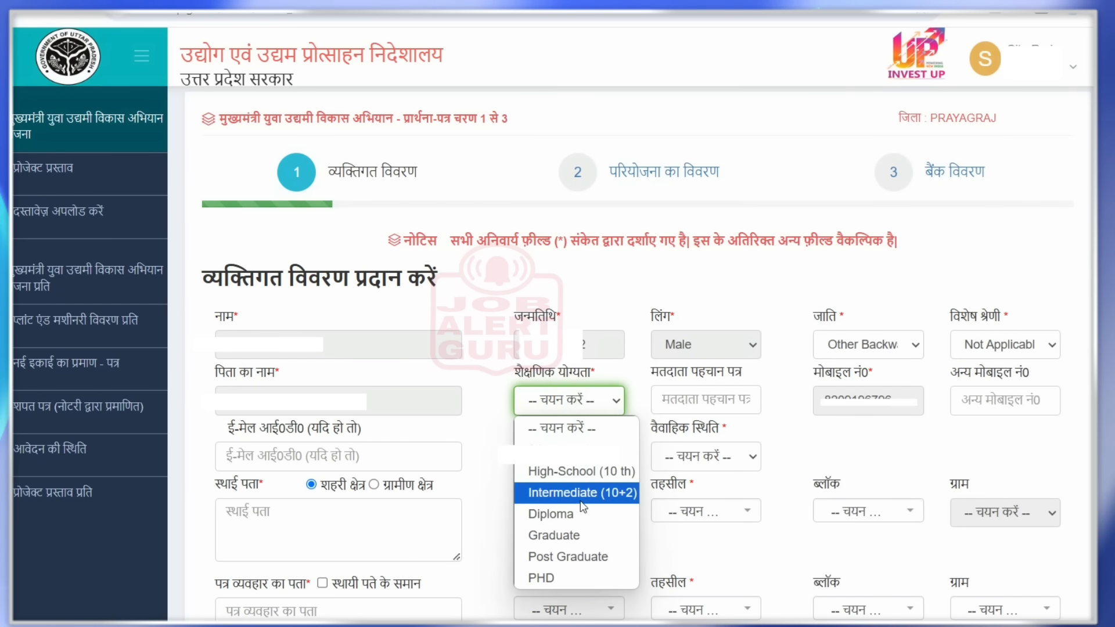
click(576, 551)
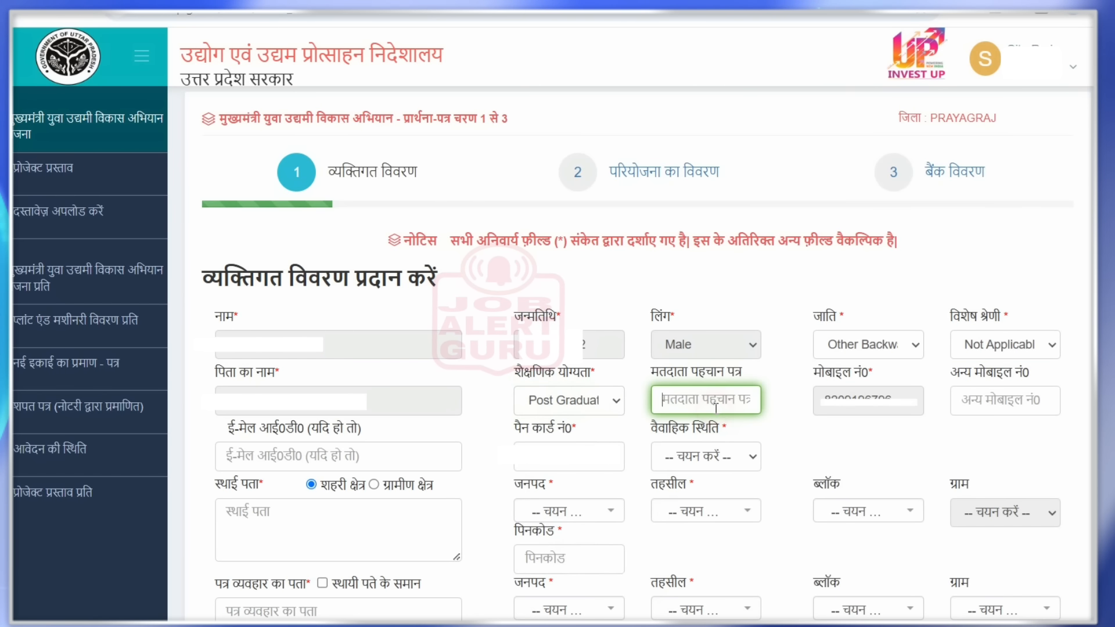
key(Tab)
key(Tab)
click(569, 456)
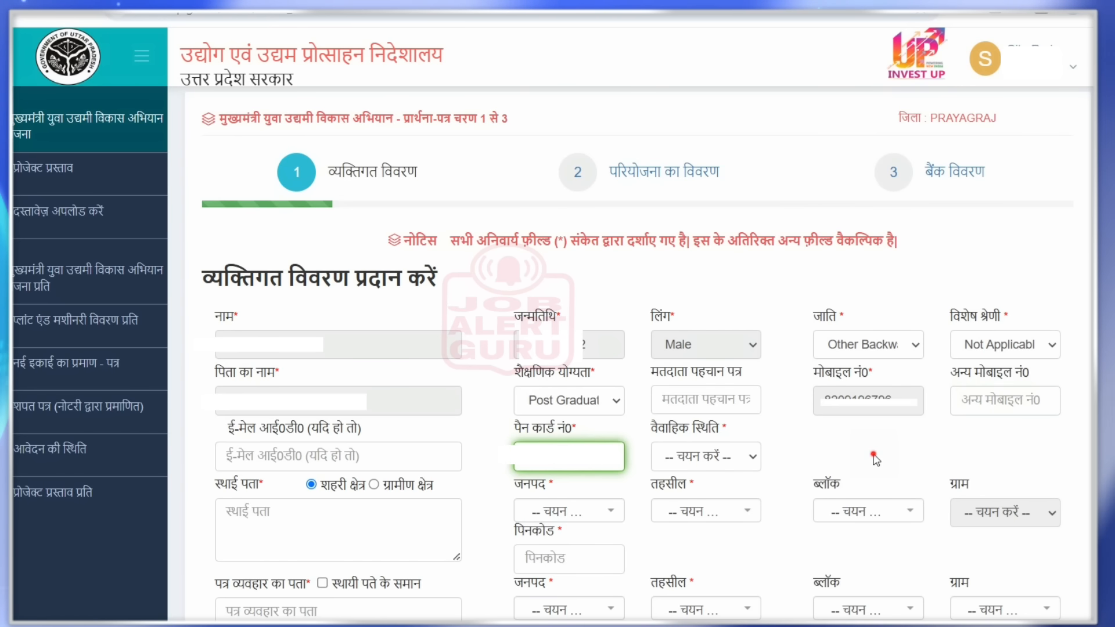
- Set marital status to Married
click(734, 457)
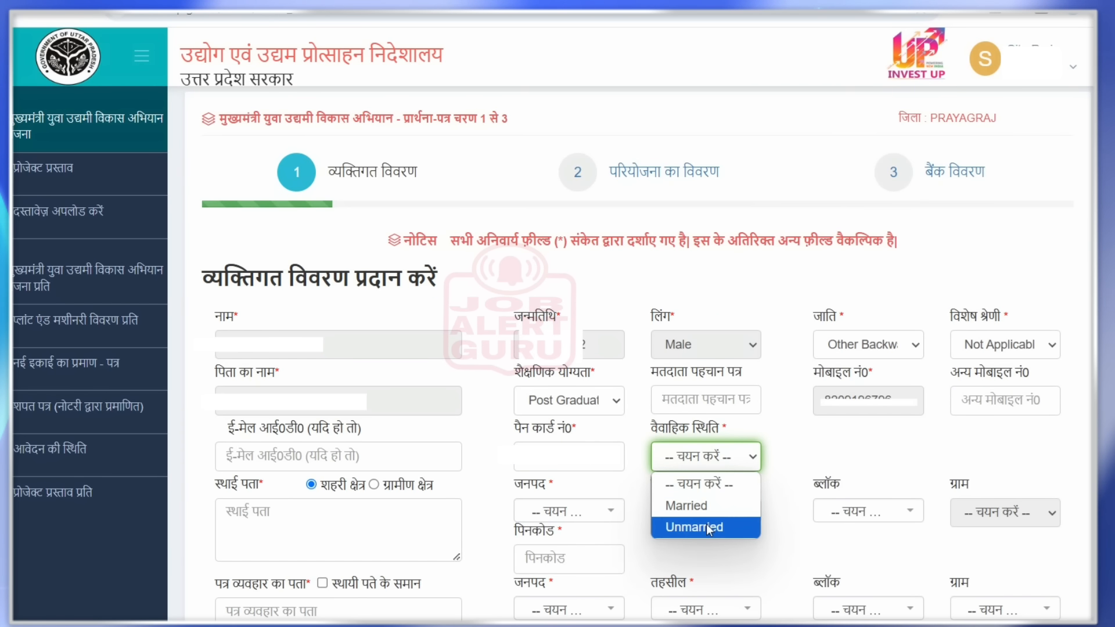
click(686, 506)
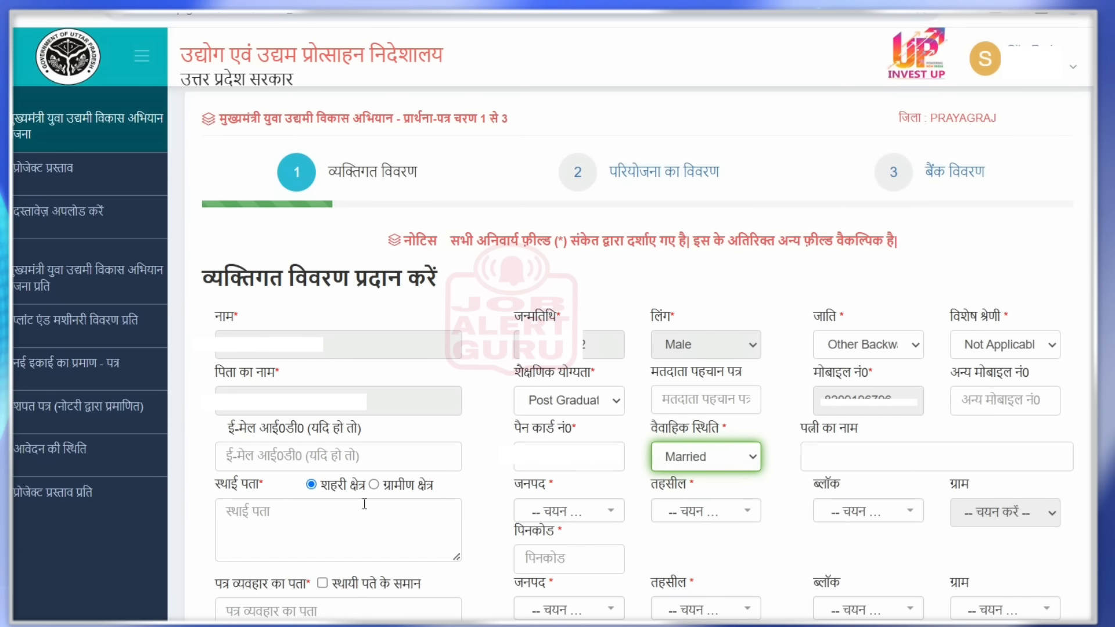
drag(318, 483, 368, 485)
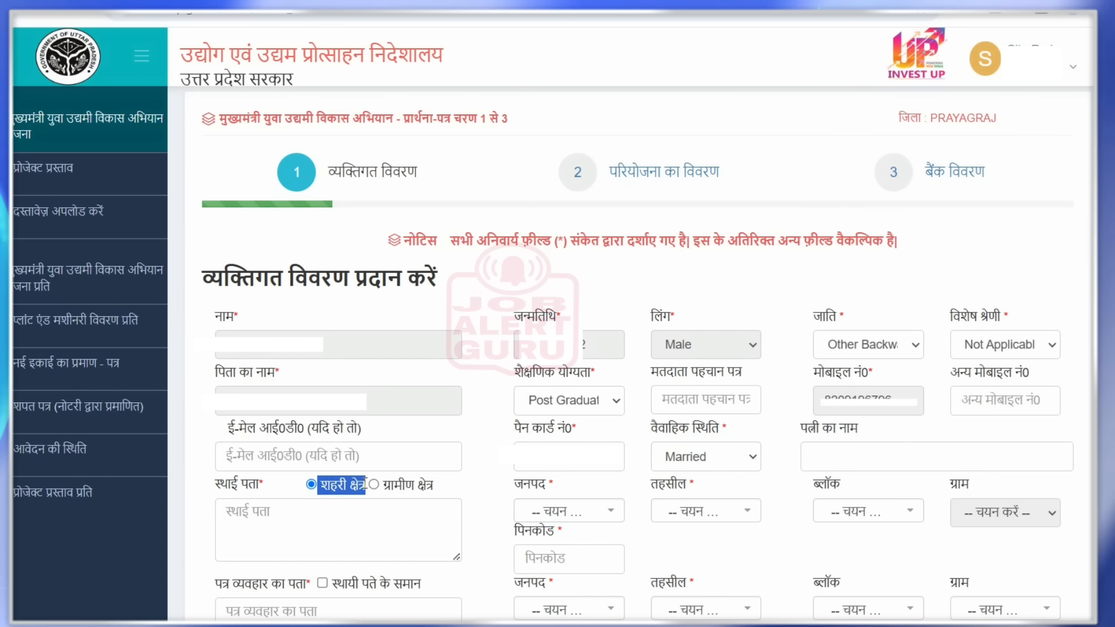
click(216, 483)
drag(216, 483, 259, 484)
click(363, 478)
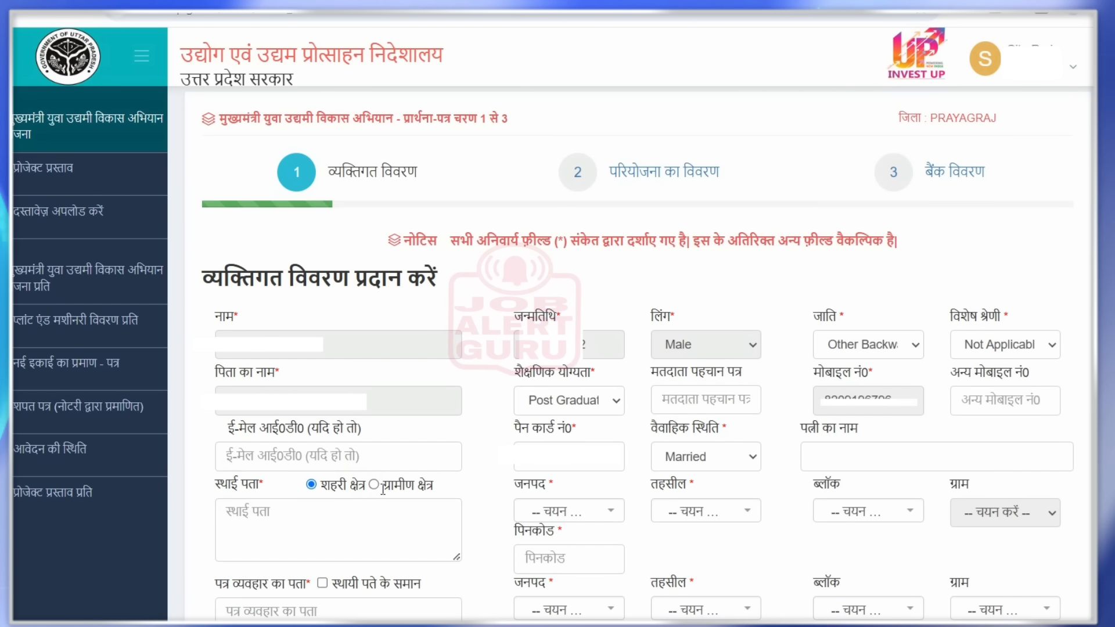
- Set a rural permanent address in Prayagraj district, Phoolpur tehsil, PHULPUR block, Agahua village
click(374, 485)
click(563, 511)
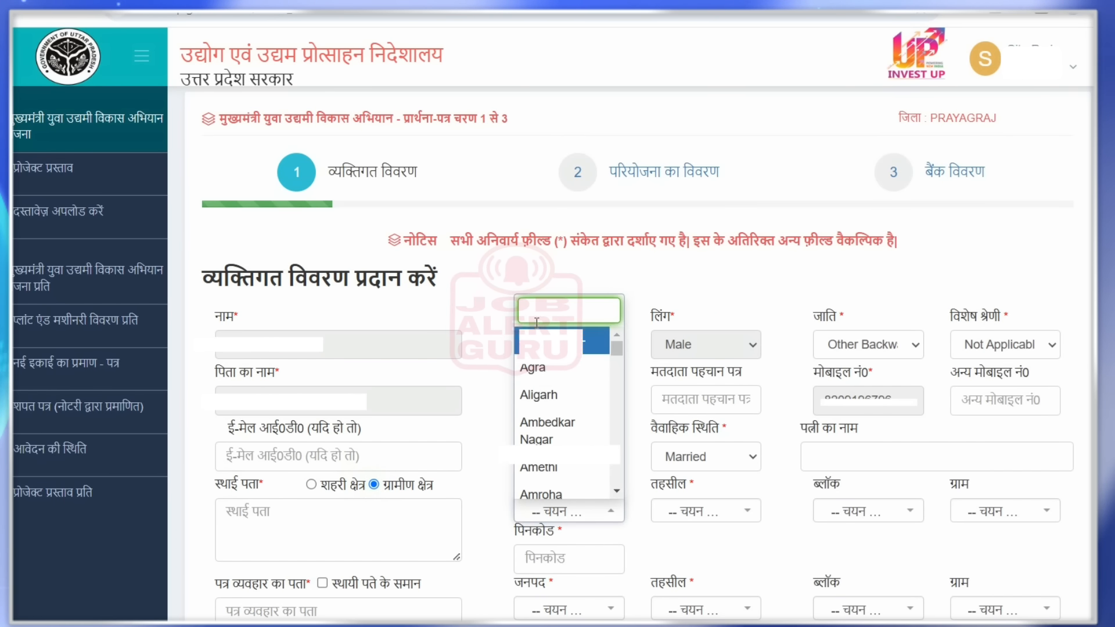
text(PR)
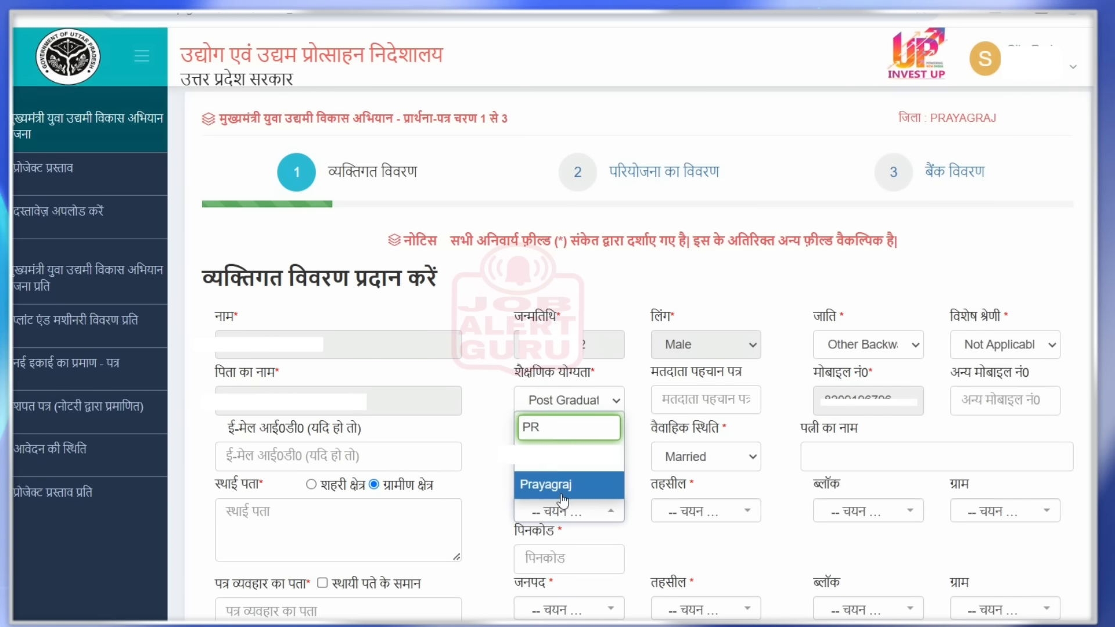
click(568, 492)
click(706, 511)
click(705, 511)
click(705, 511)
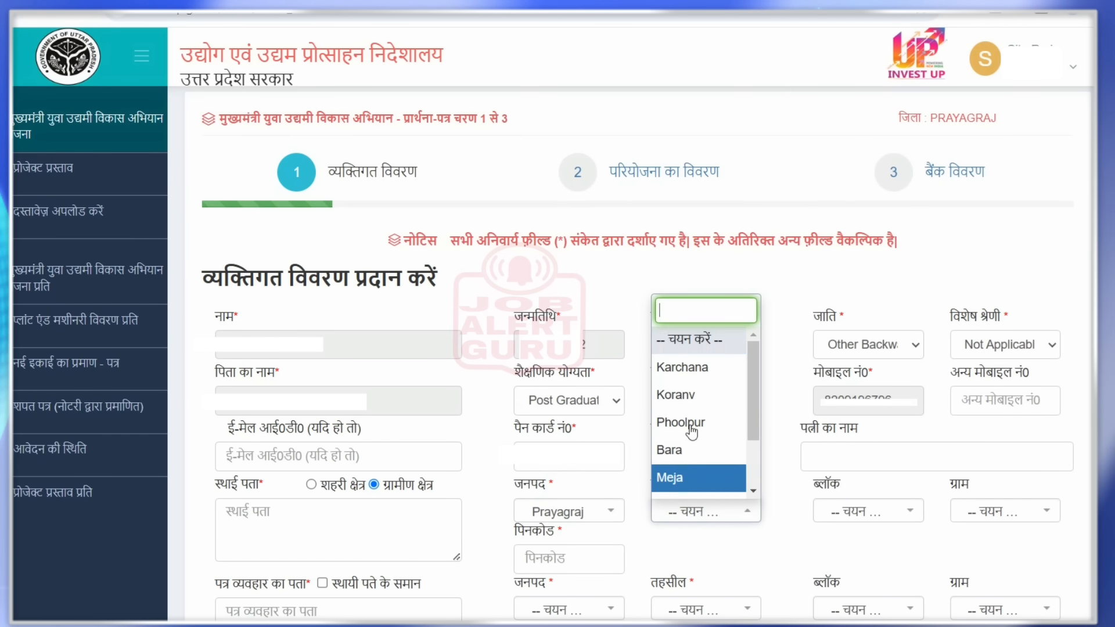
text(P)
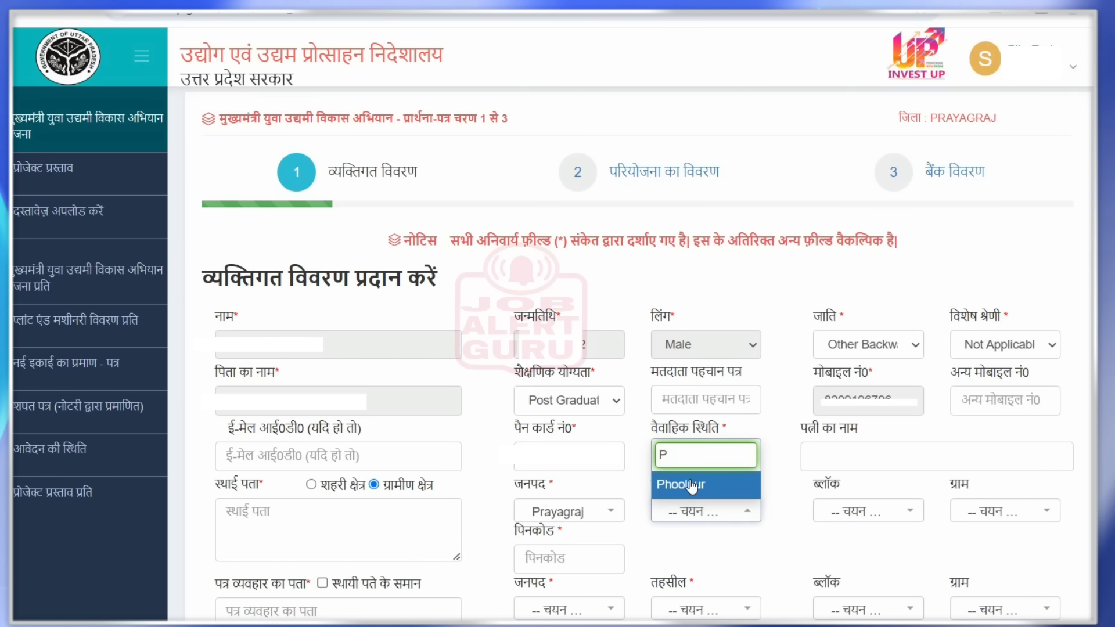
click(692, 487)
click(856, 511)
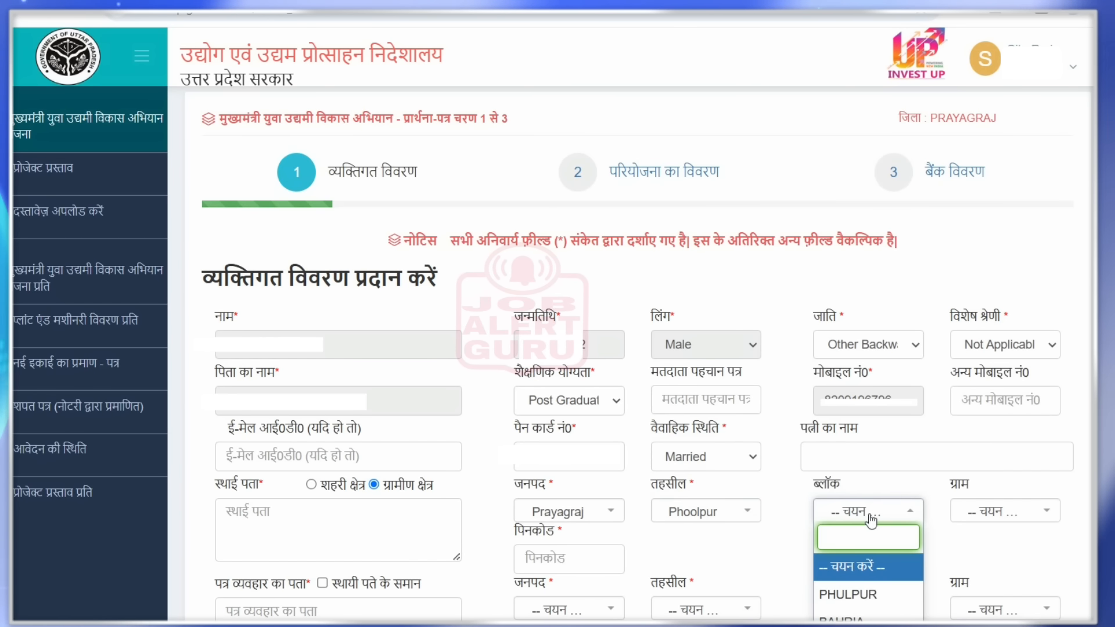
click(857, 595)
click(1004, 511)
click(993, 394)
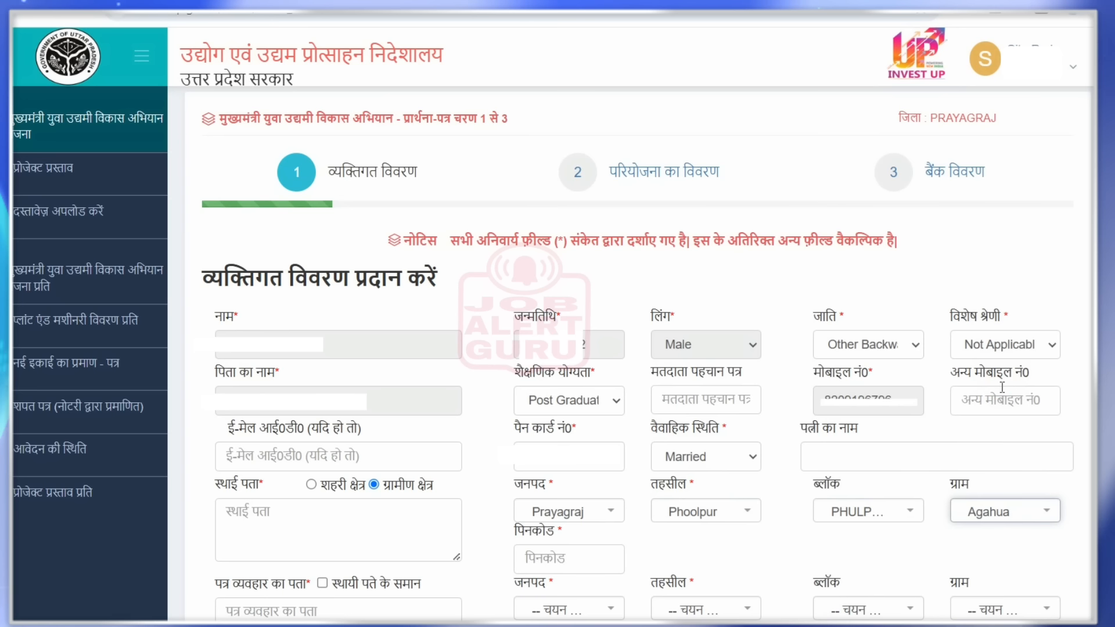
- Enter pincode 333333 and address 'Address', and copy it to the correspondence address
click(583, 553)
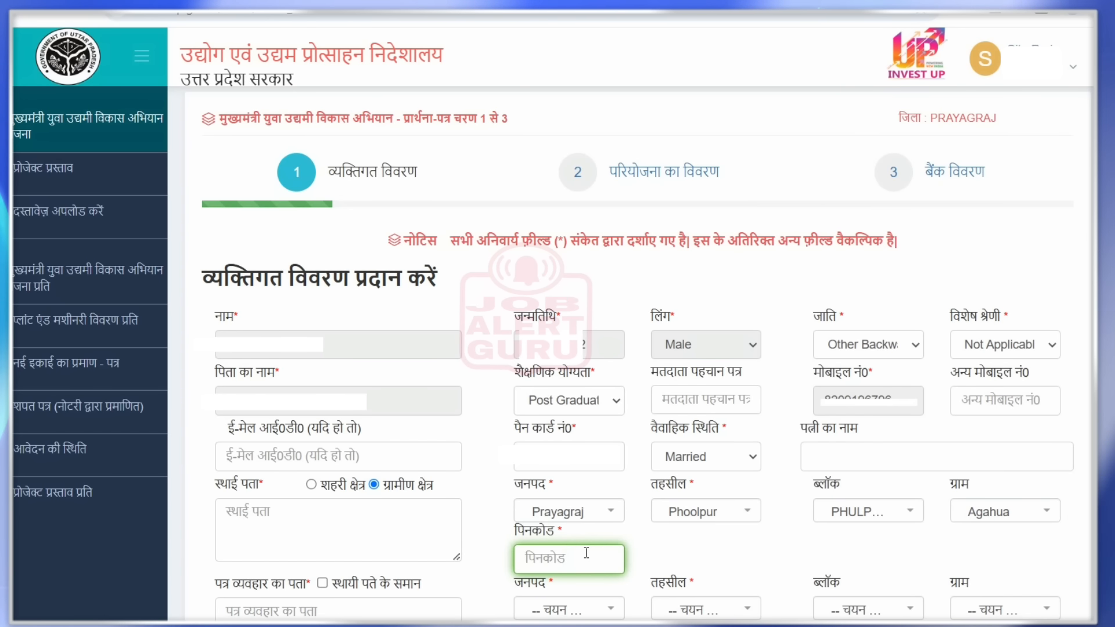
text(333333)
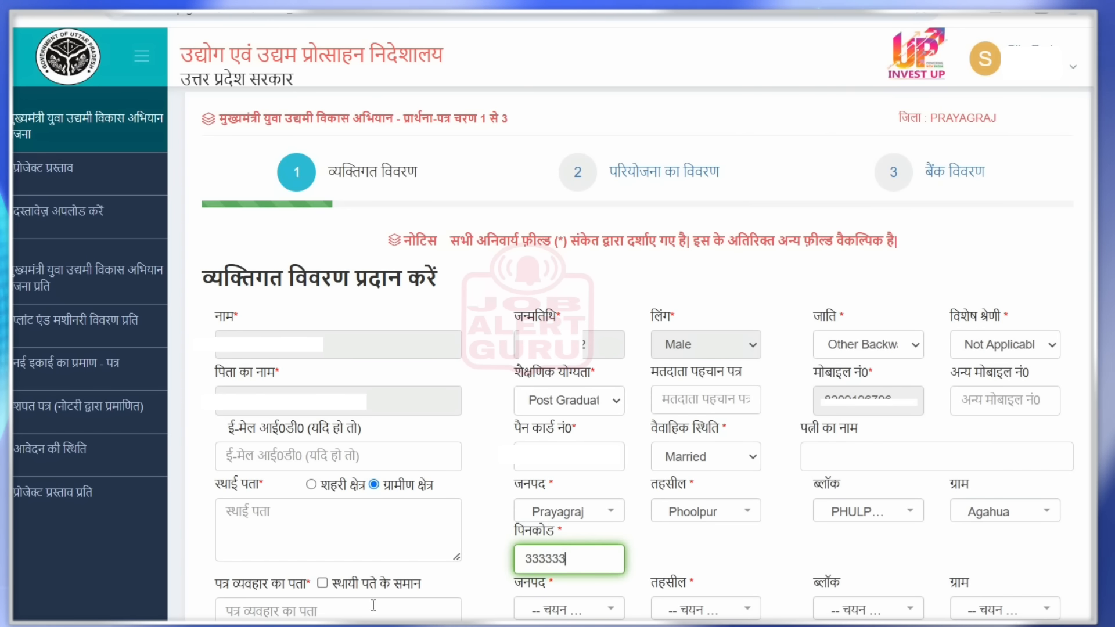
click(325, 523)
text(Addr)
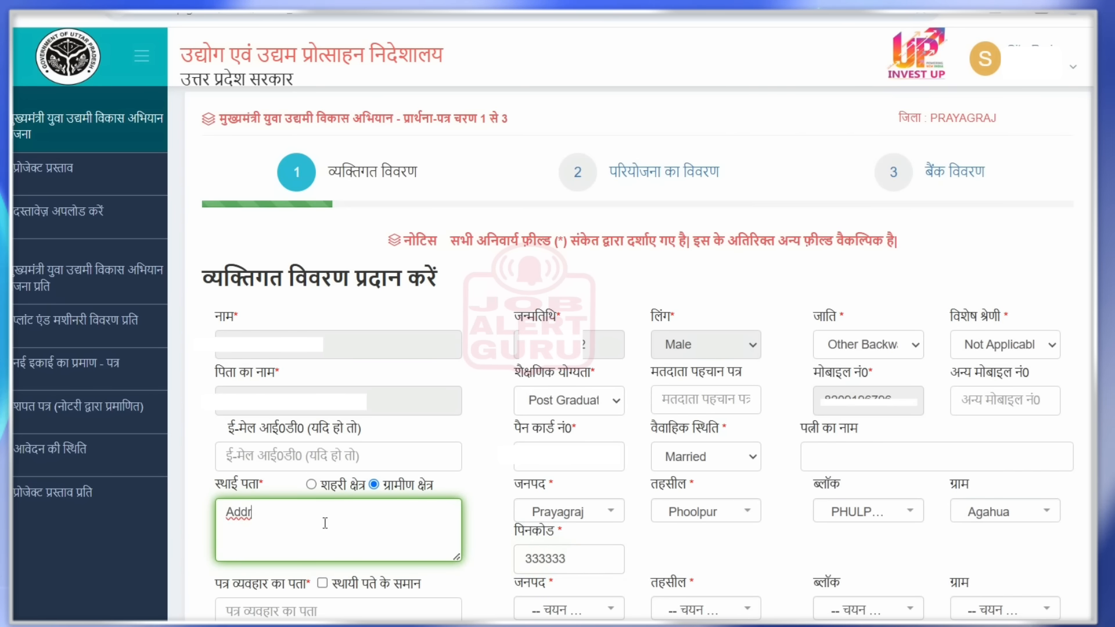
text(ess)
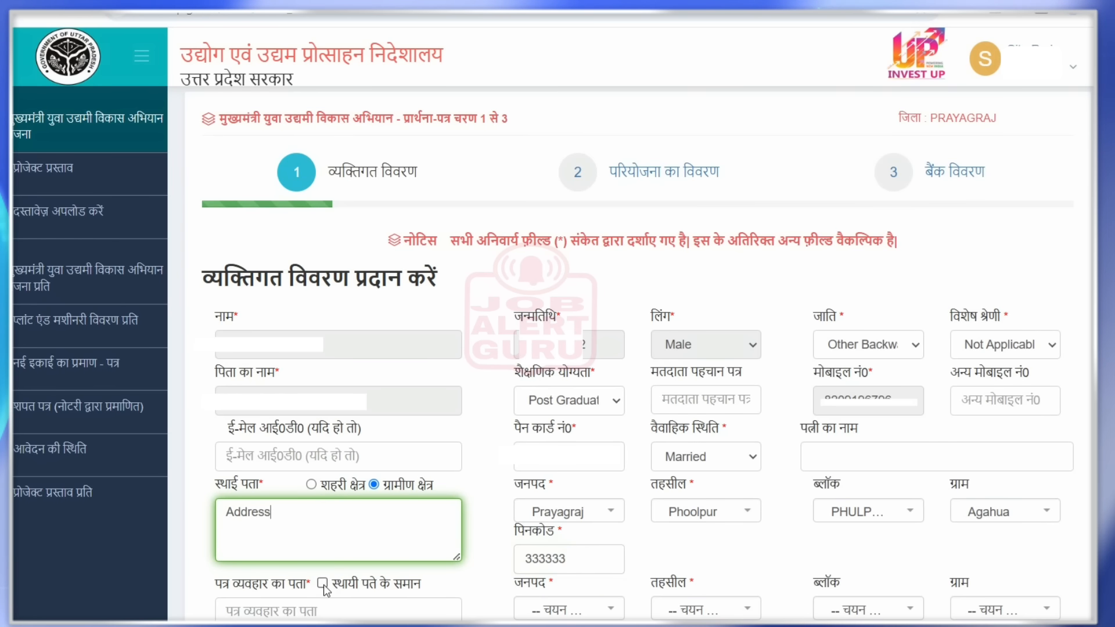
click(322, 583)
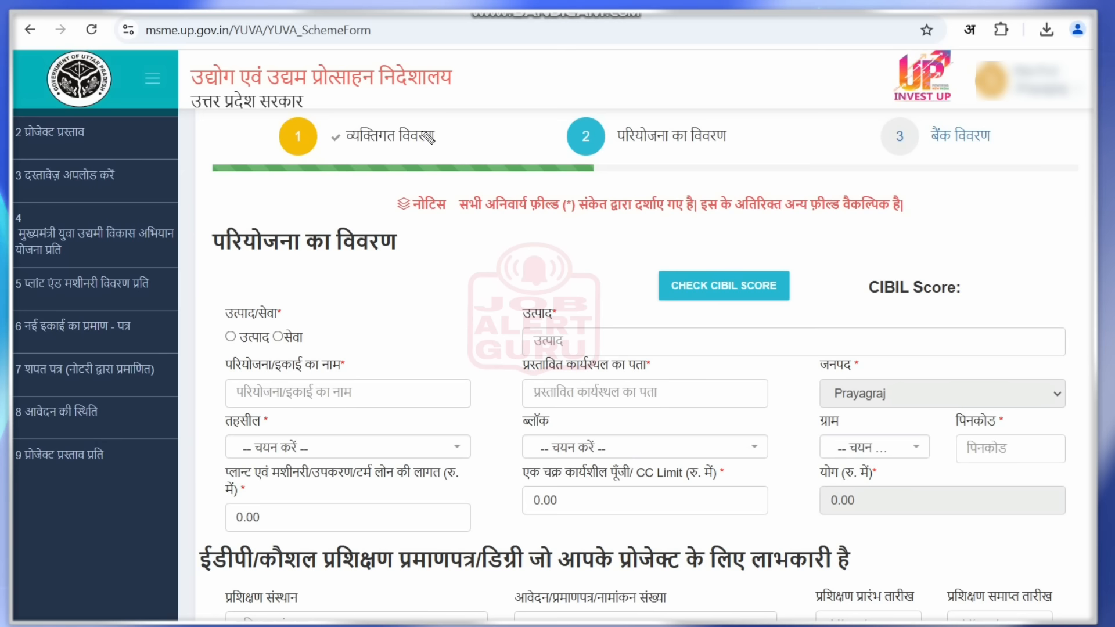
- Run the CIBIL score check and dismiss the credit bureau's rejection notice
drag(566, 134, 585, 129)
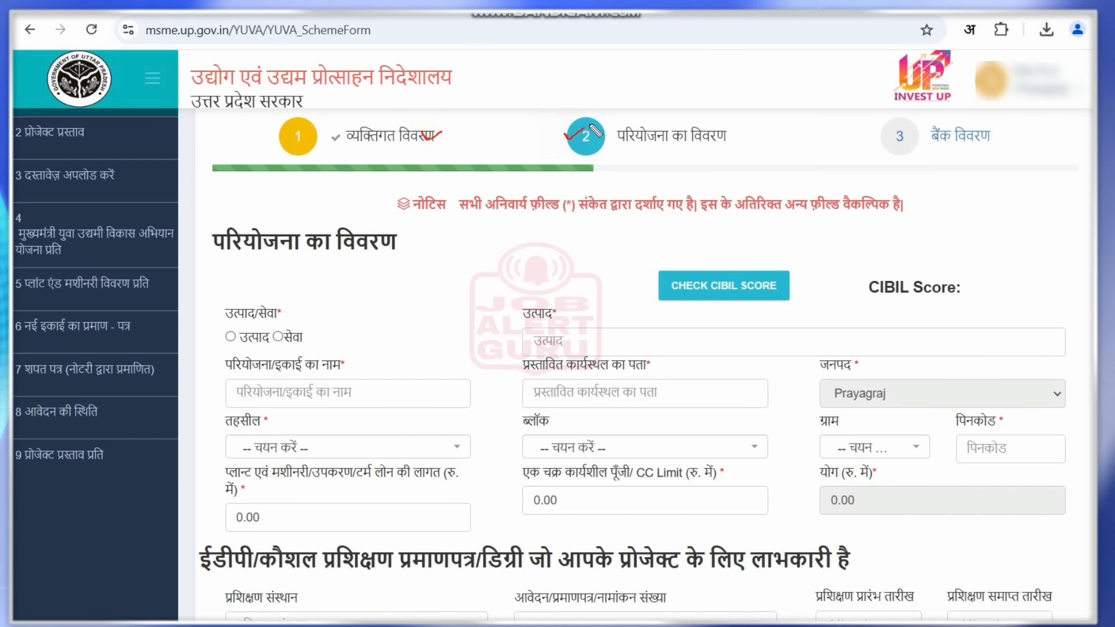
drag(286, 319, 311, 312)
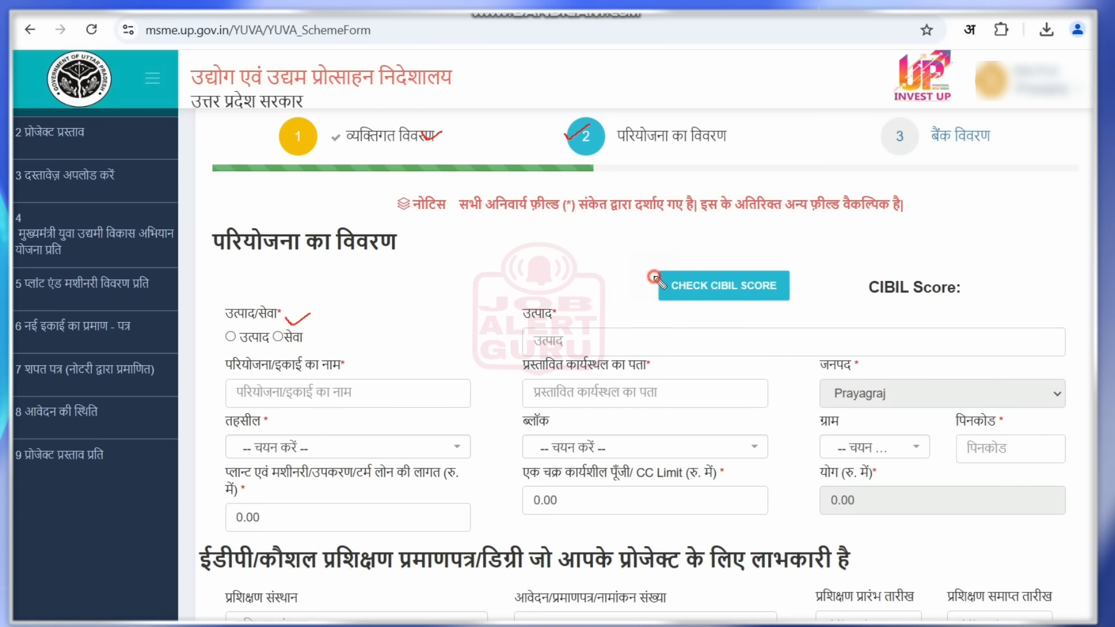
drag(654, 277, 692, 270)
key(ctrl+z)
key(ctrl+z)
key(ctrl+z)
key(ctrl+z)
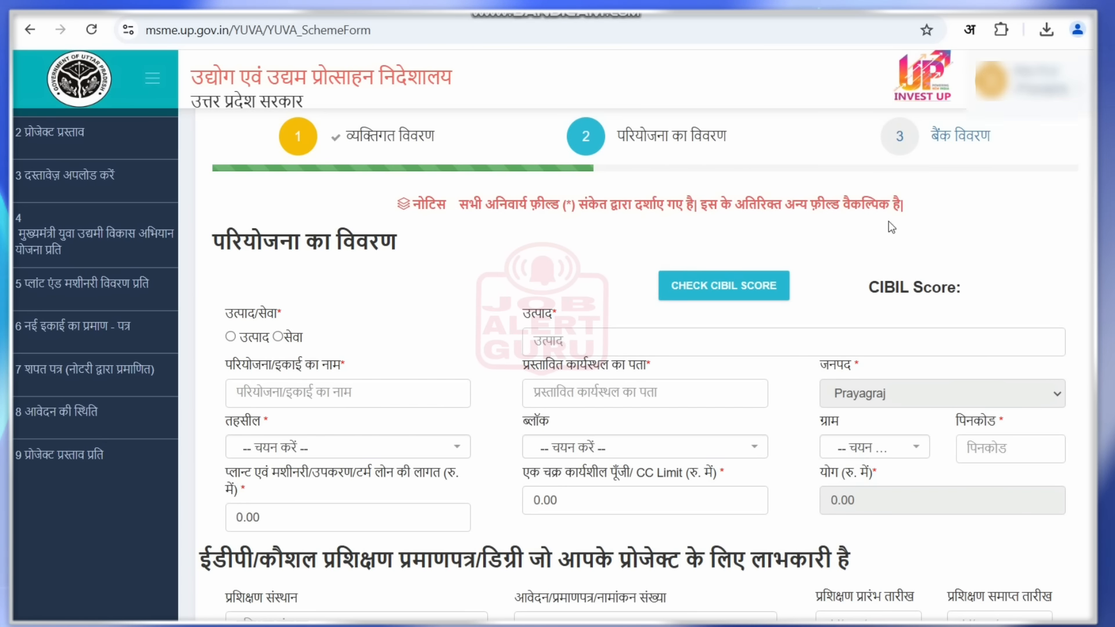
click(755, 284)
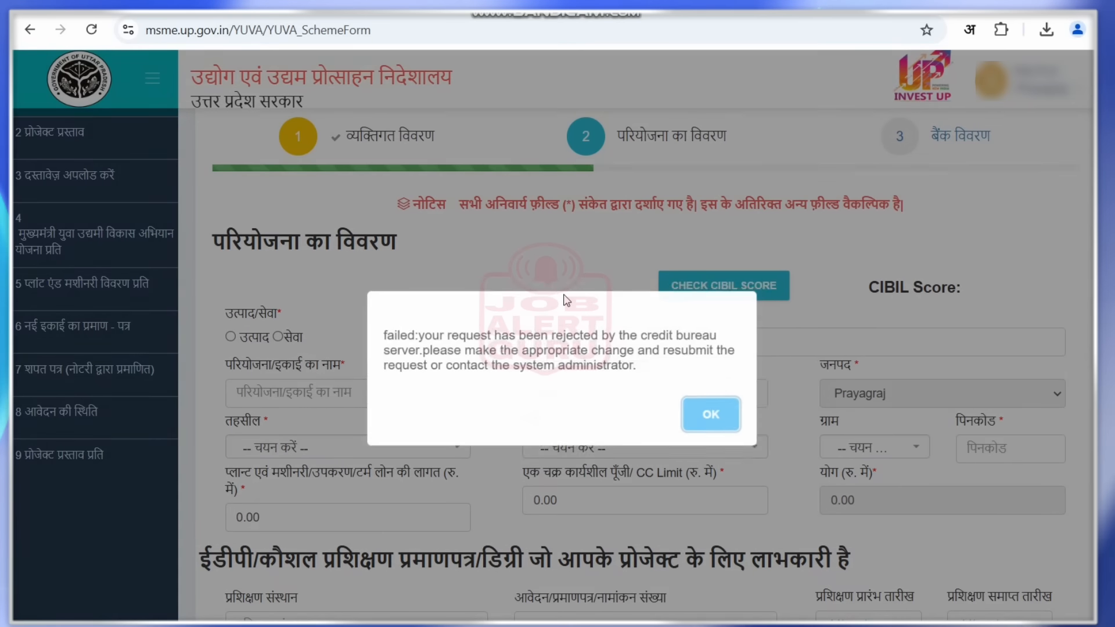
click(707, 415)
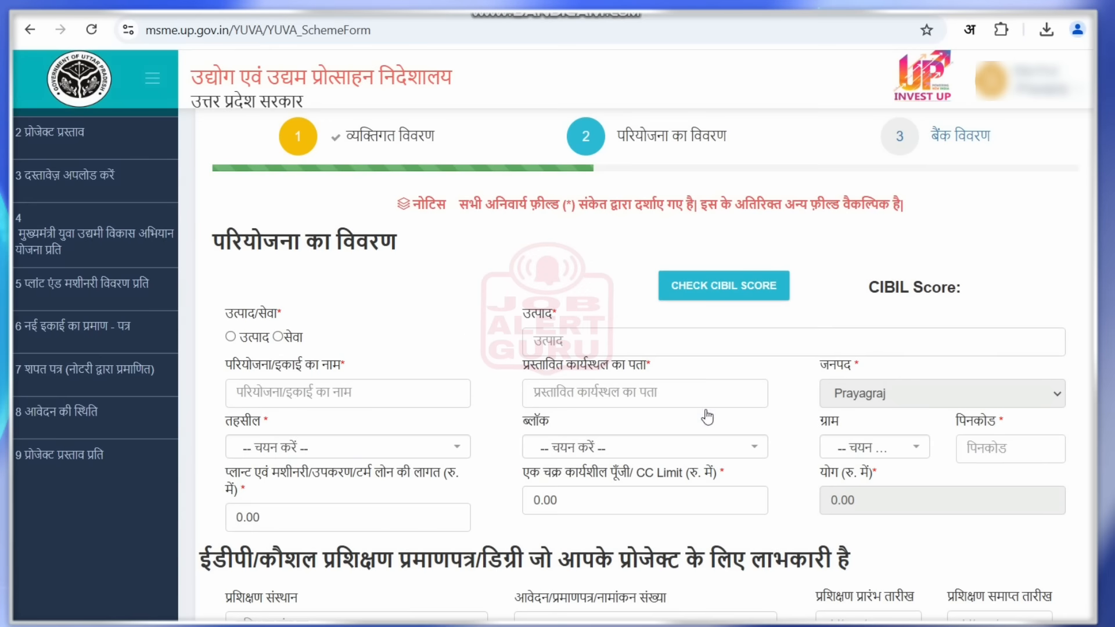
- Mark the project as a service with MOTOR WINDING as the service description
click(231, 337)
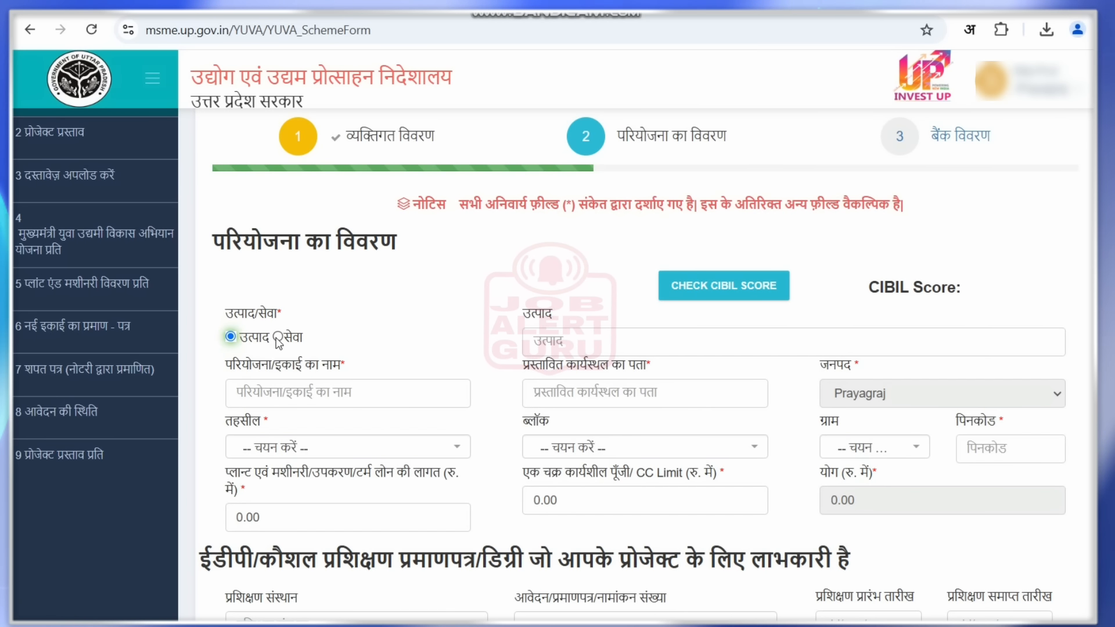
click(277, 338)
click(662, 347)
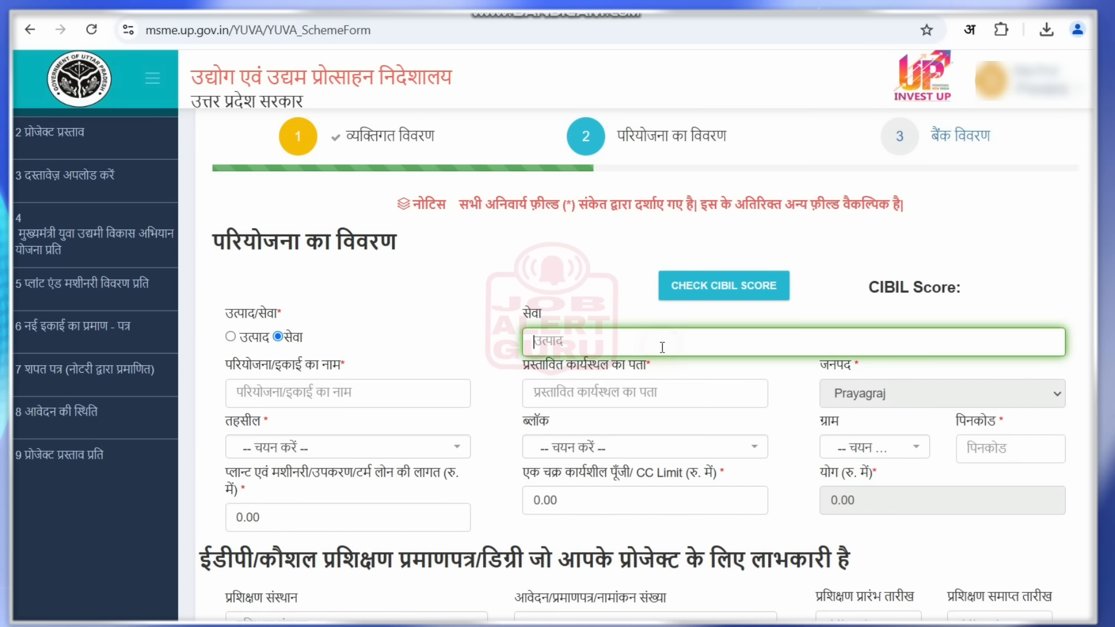
text(MOTOR WINDING)
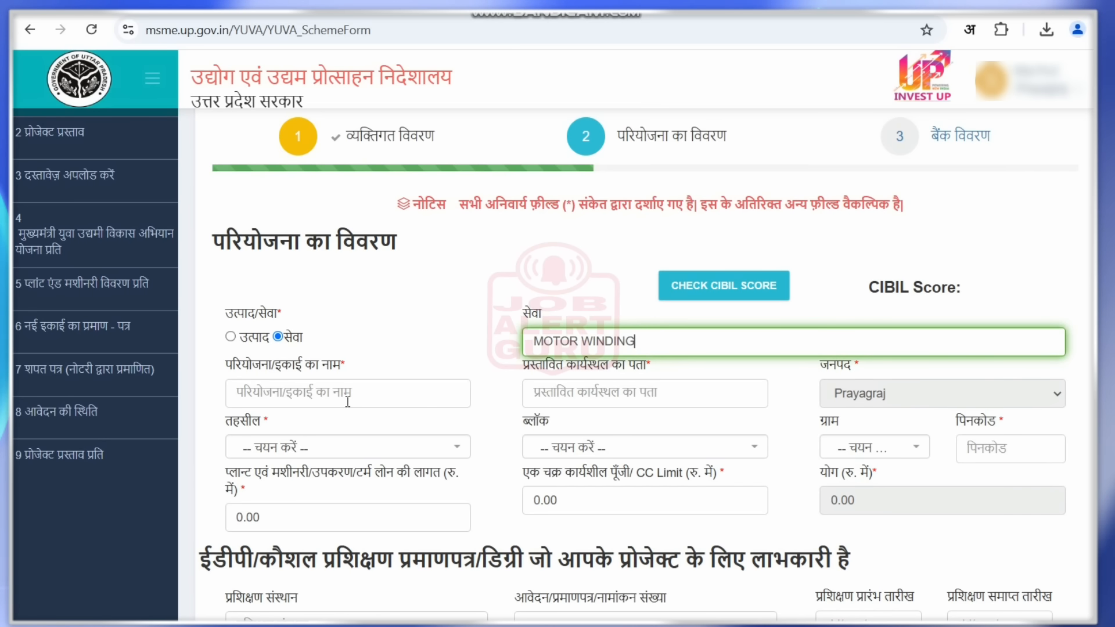
- Name the project unit 'Jai Shree Ram' and enter Ayodhya as the proposed workplace address
click(347, 400)
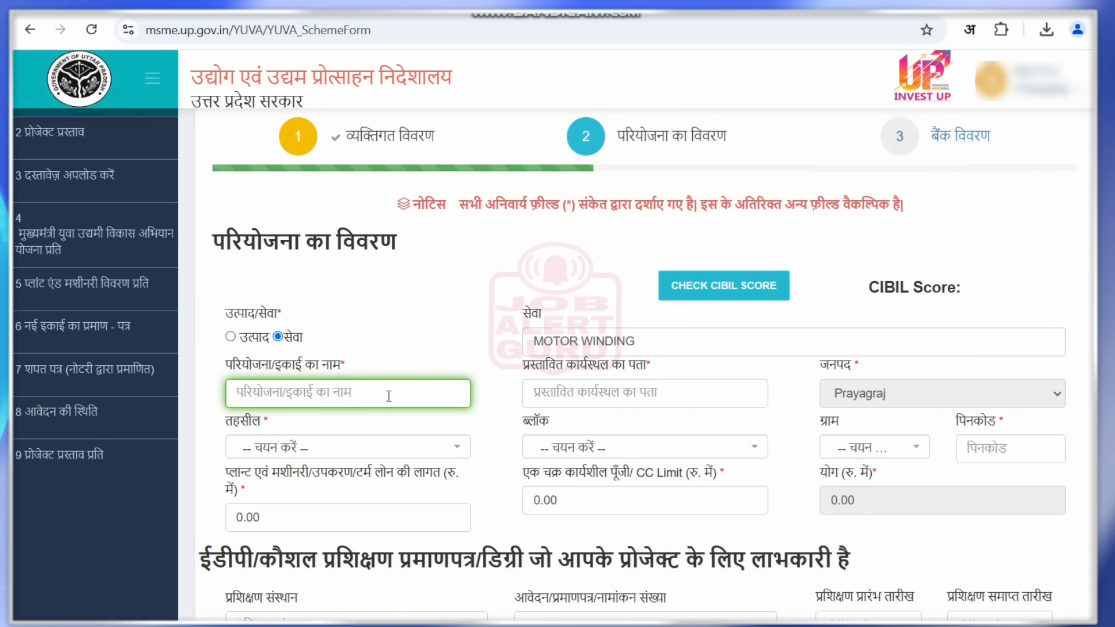
text(Jai)
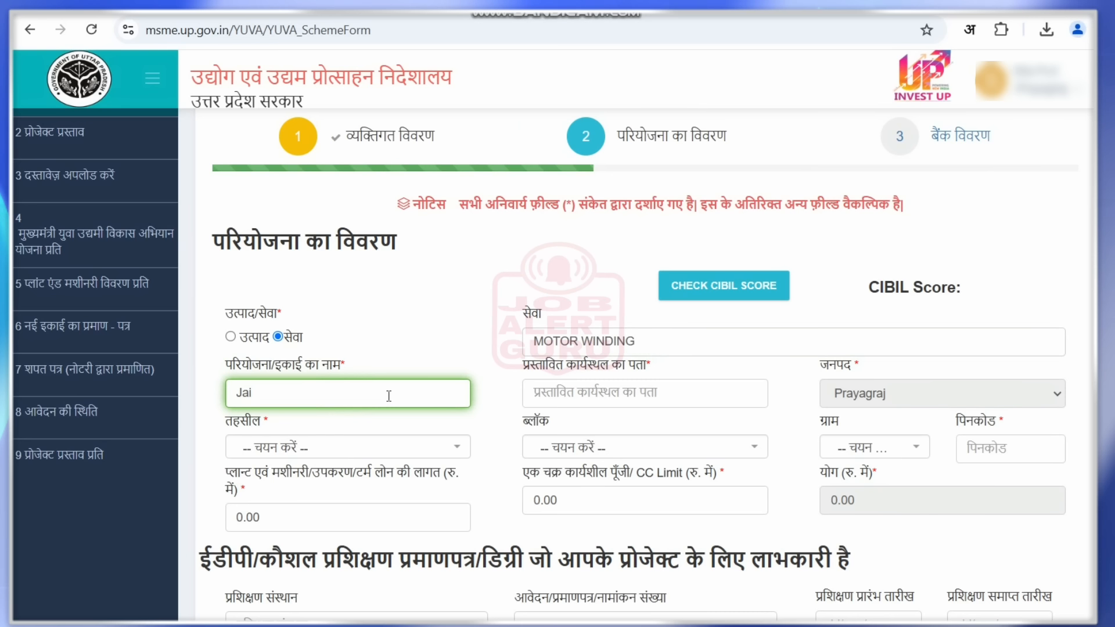
text( Shree Ram)
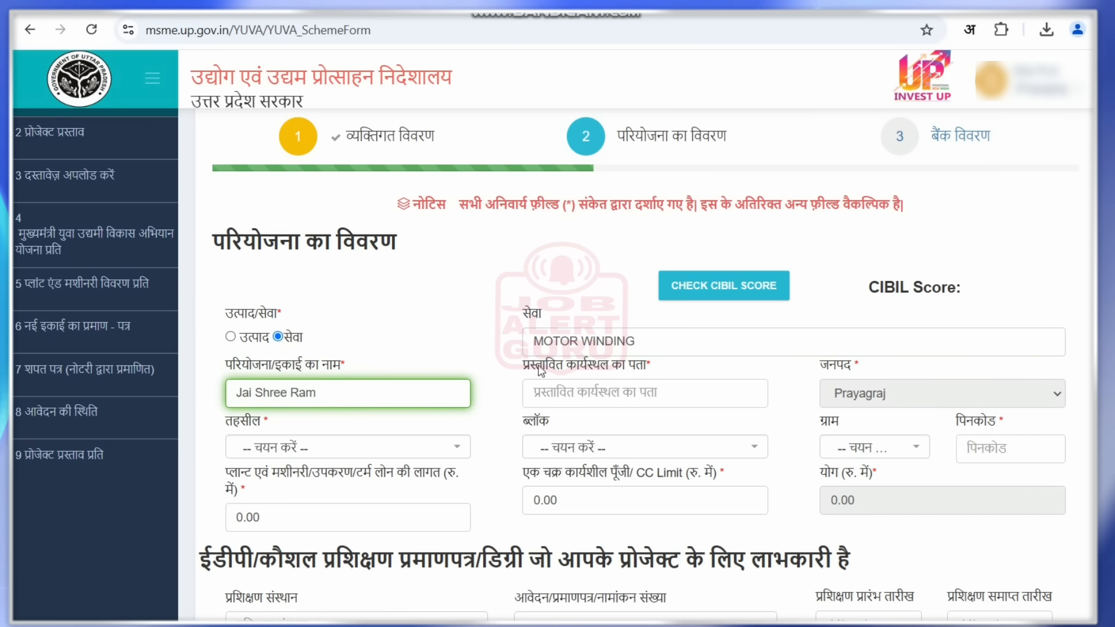
drag(539, 371, 637, 369)
click(618, 386)
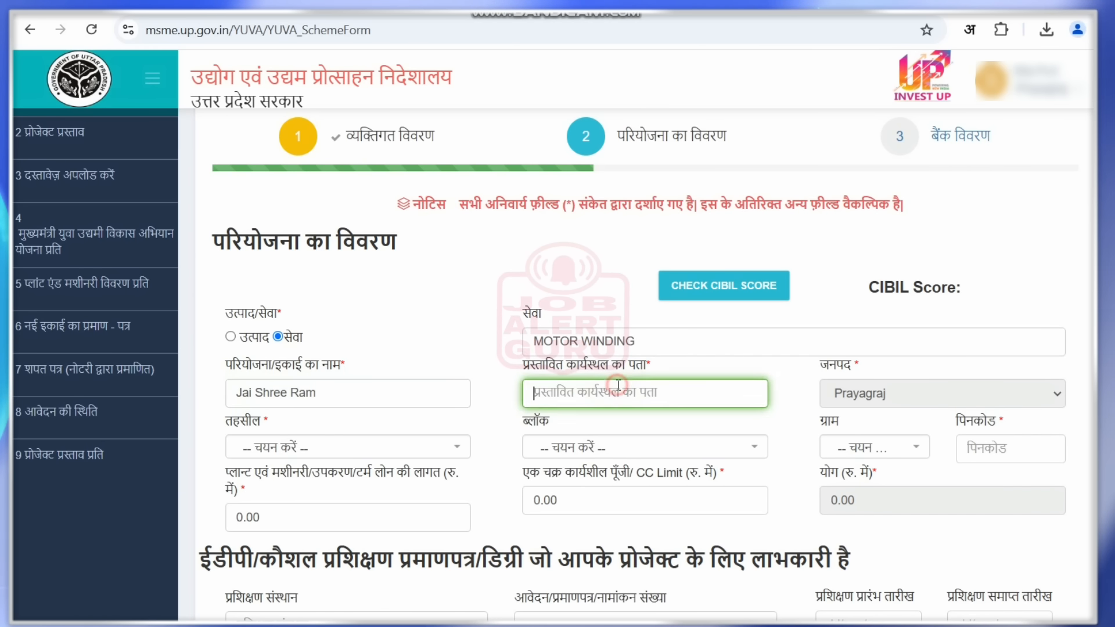
text(Pra)
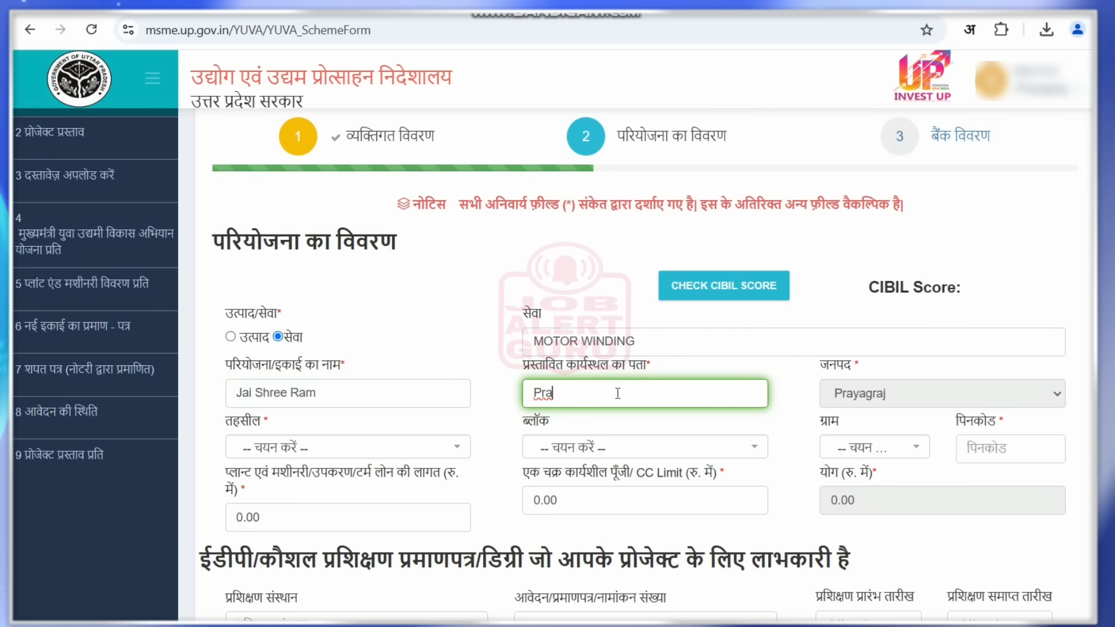
key(BackSpace)
text(Ayod)
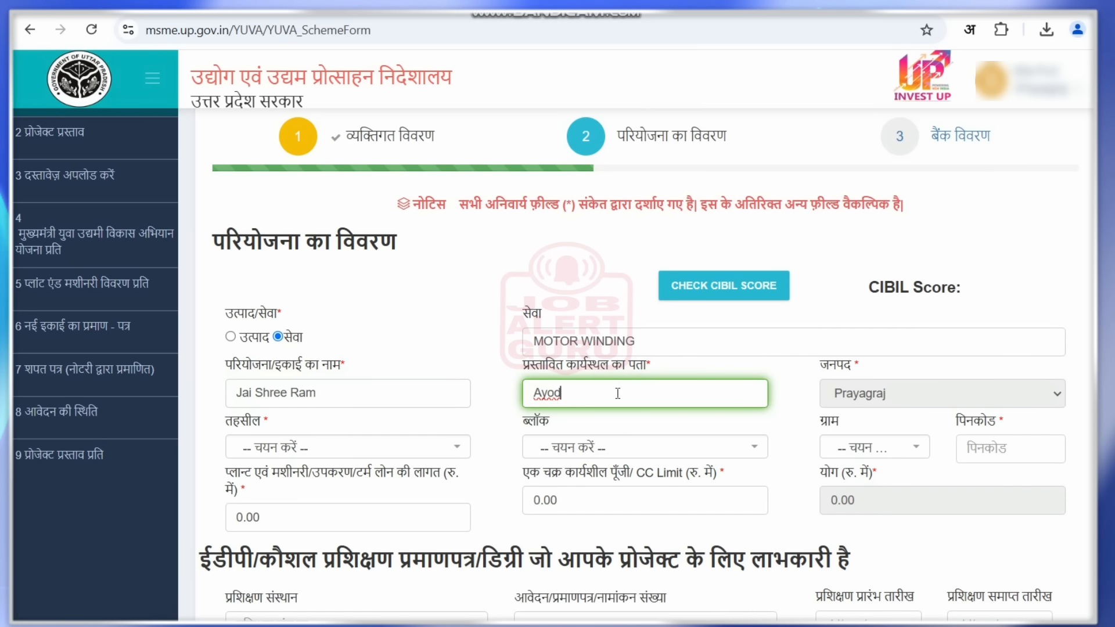
text(hya)
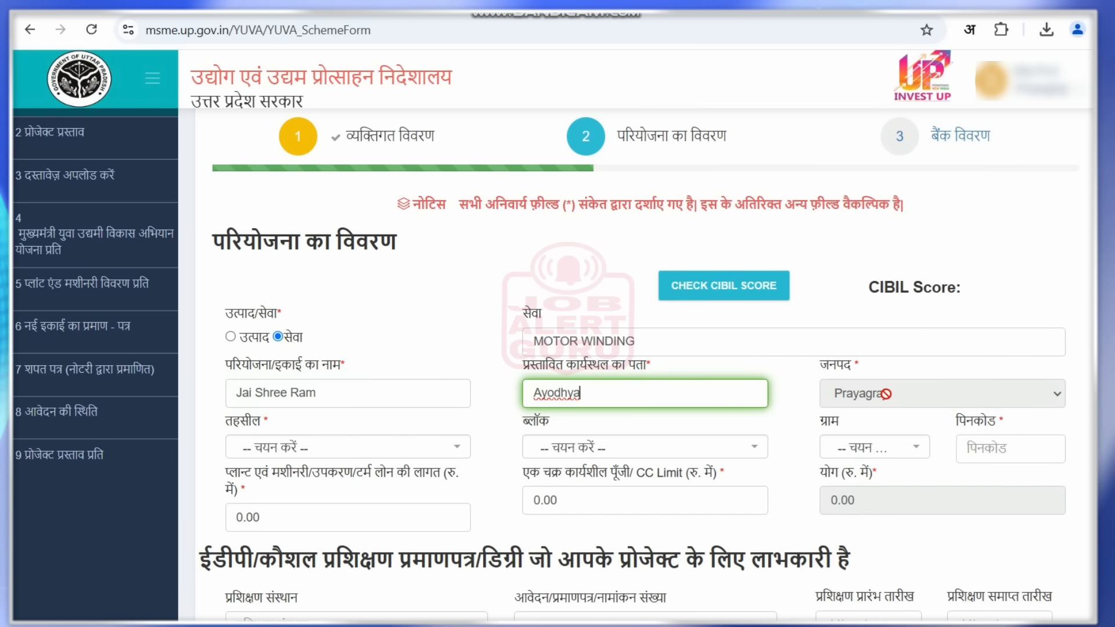
- Pick tehsil Koranv, block KORAON and village Atari Shikarri Koraon for the project site
click(409, 446)
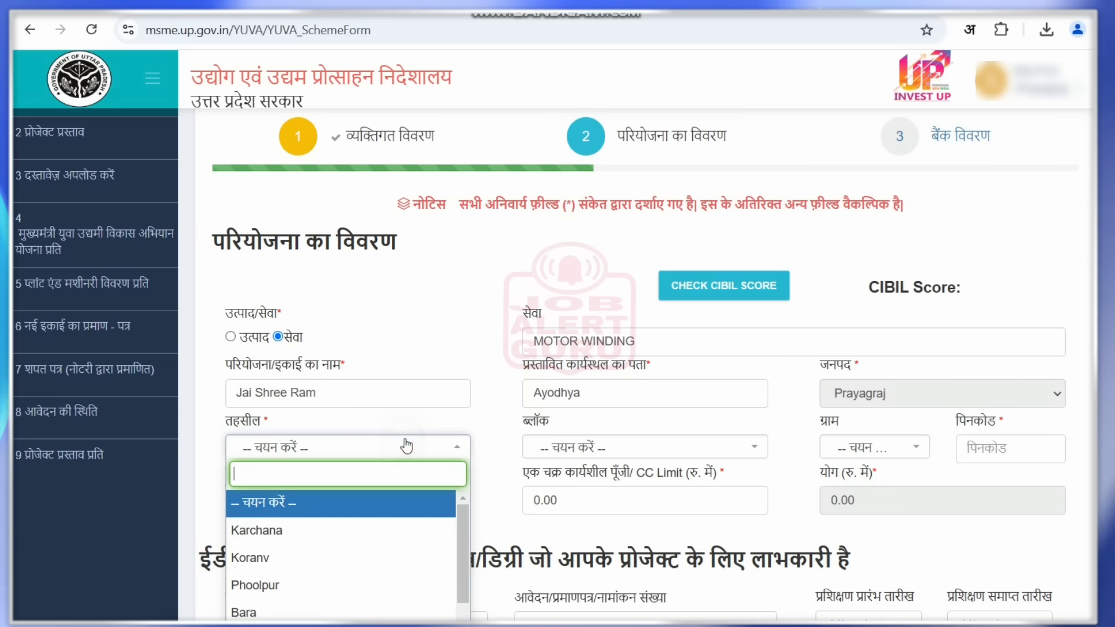
click(386, 557)
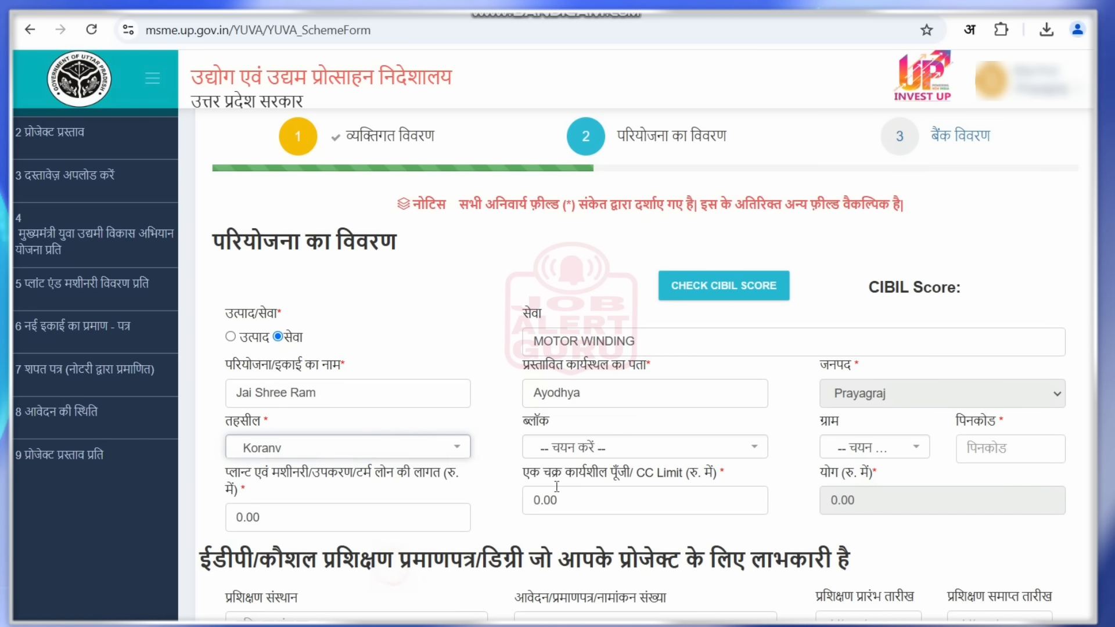
click(656, 449)
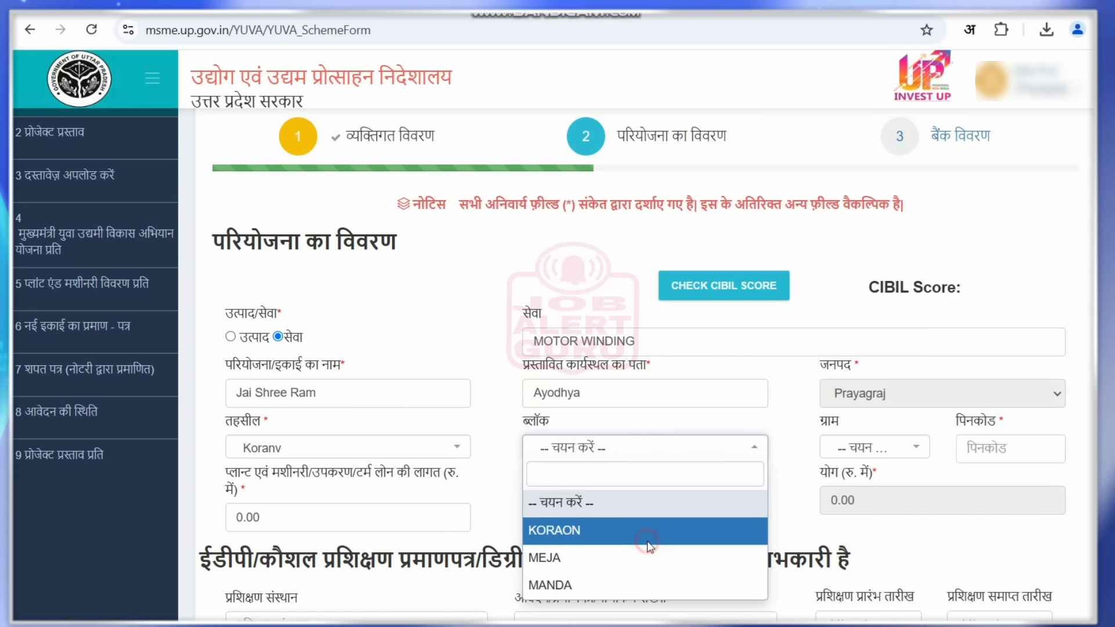
click(638, 527)
click(870, 452)
click(863, 546)
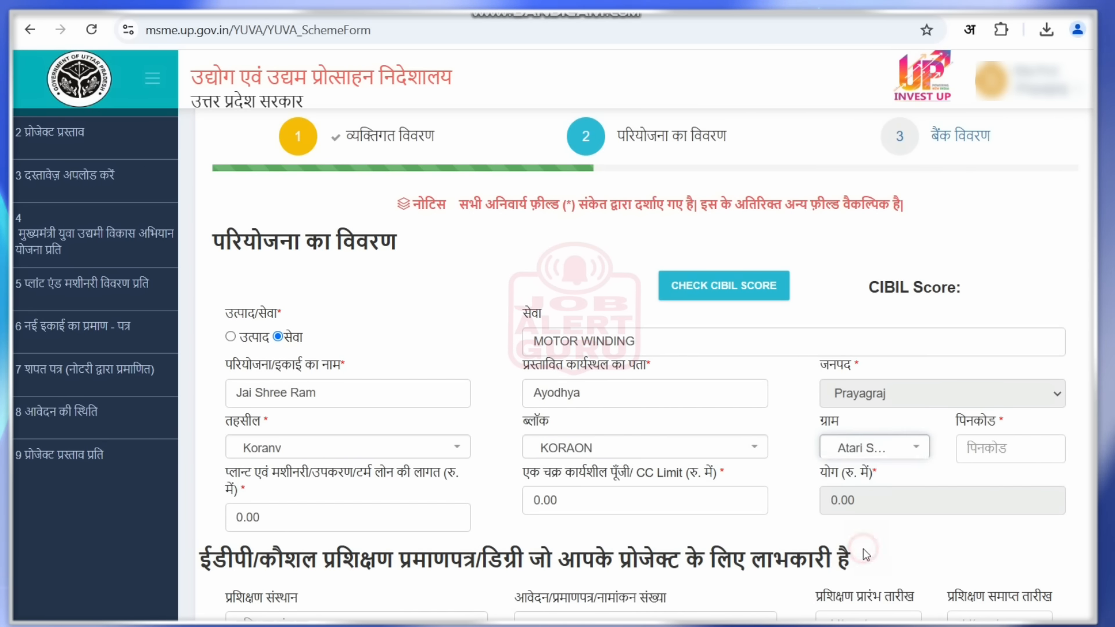
- Enter pincode 333333 and highlight the plant and machinery cost heading
click(1001, 442)
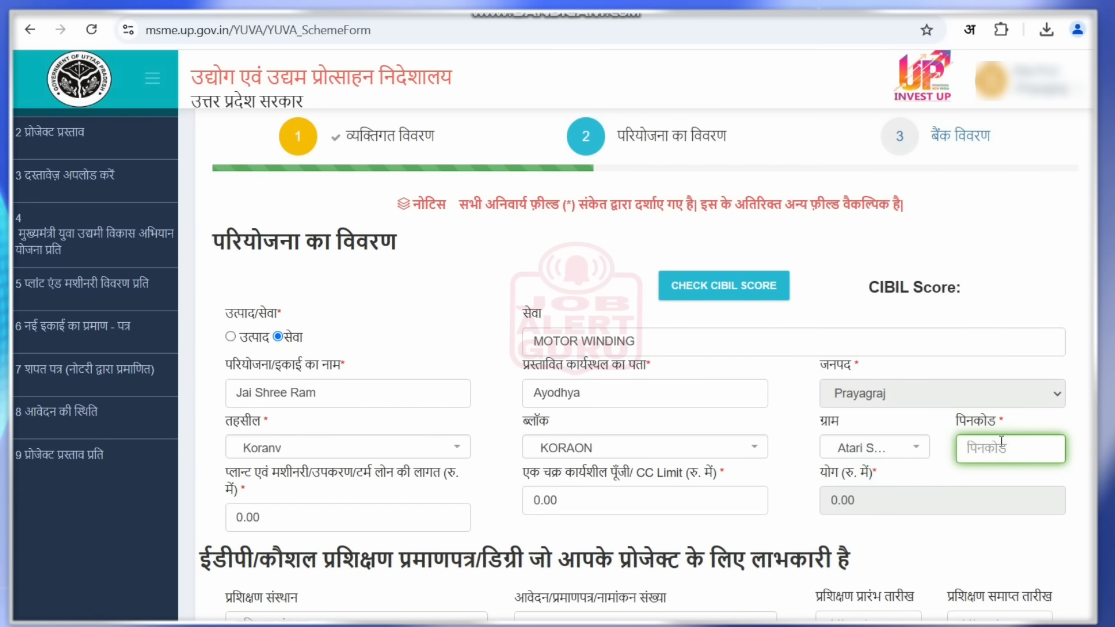
text(333333)
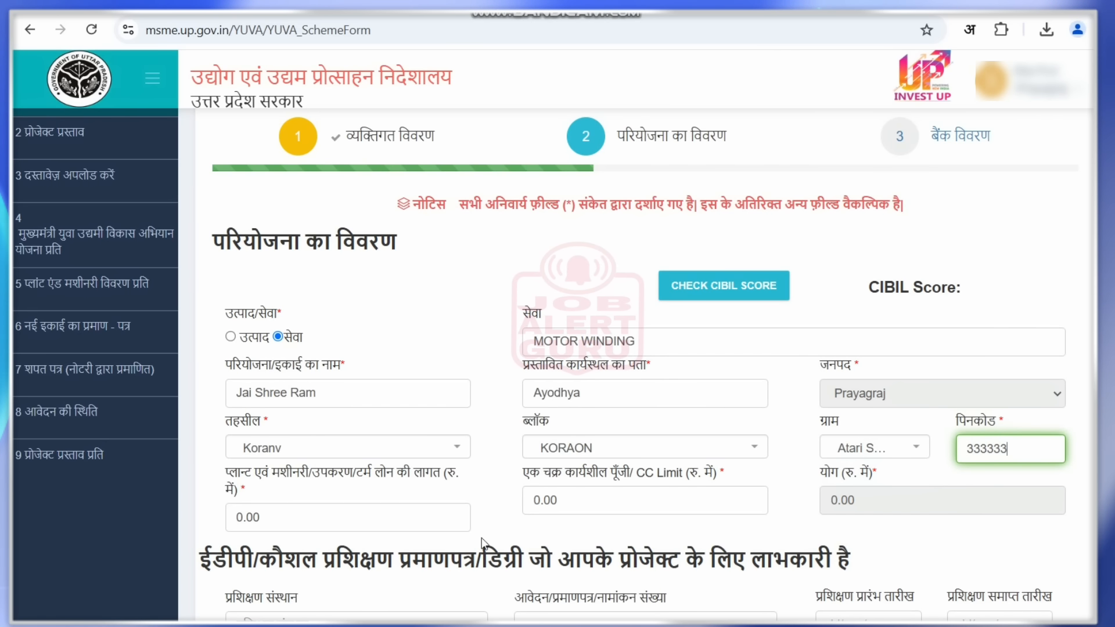
click(223, 470)
drag(224, 475, 467, 482)
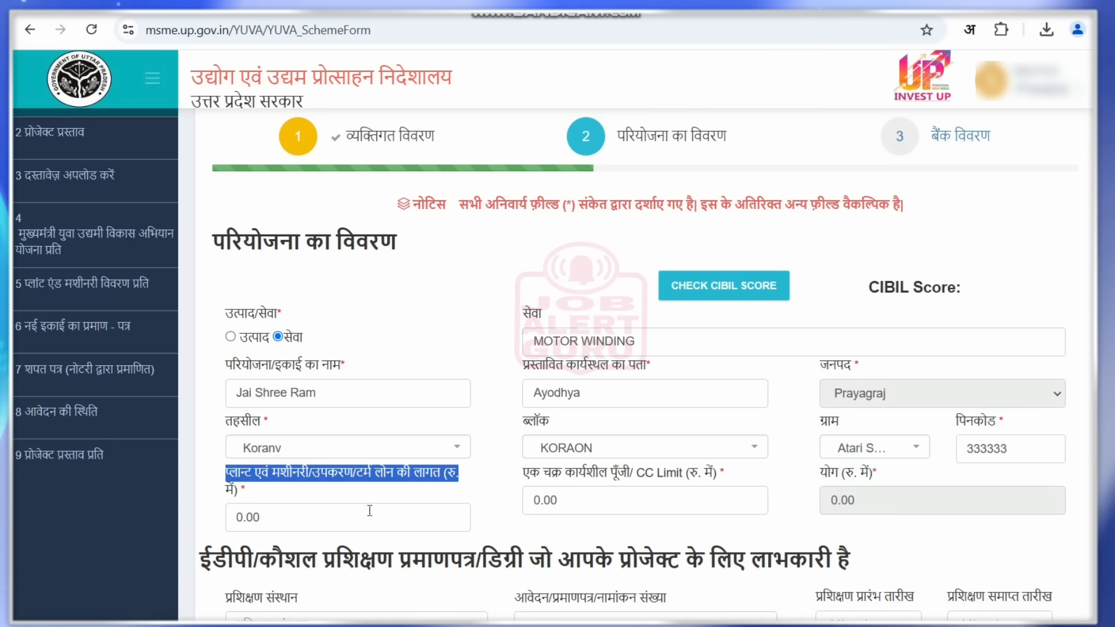
- Replace the 0.00 plant/machinery cost and CC Limit with 250000 each, totalling 500000.00
click(300, 520)
drag(300, 520, 224, 520)
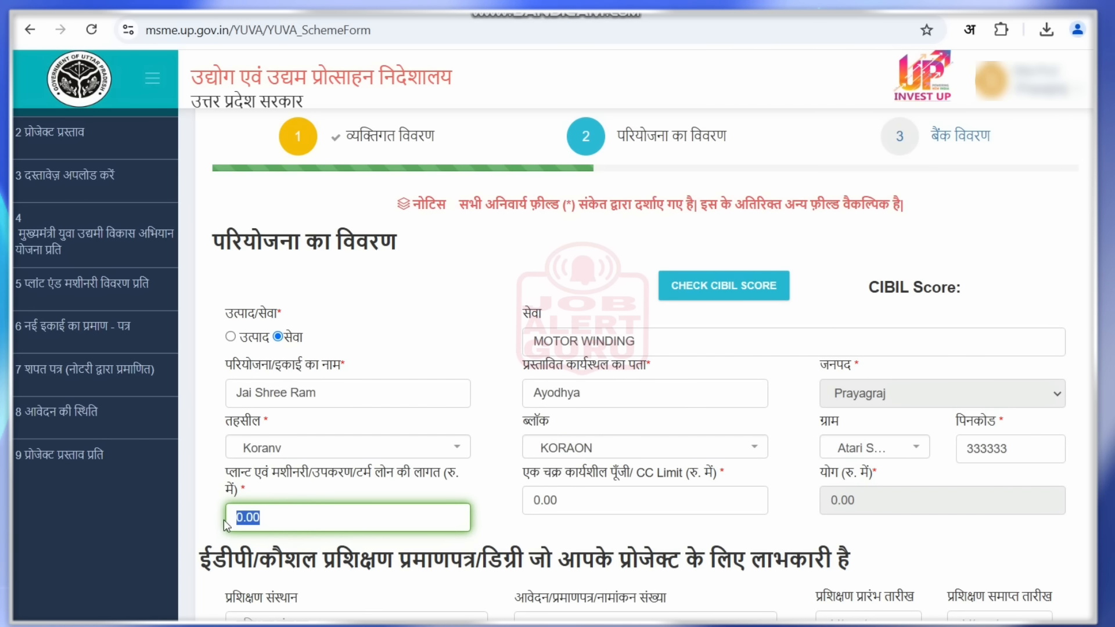
text(20000)
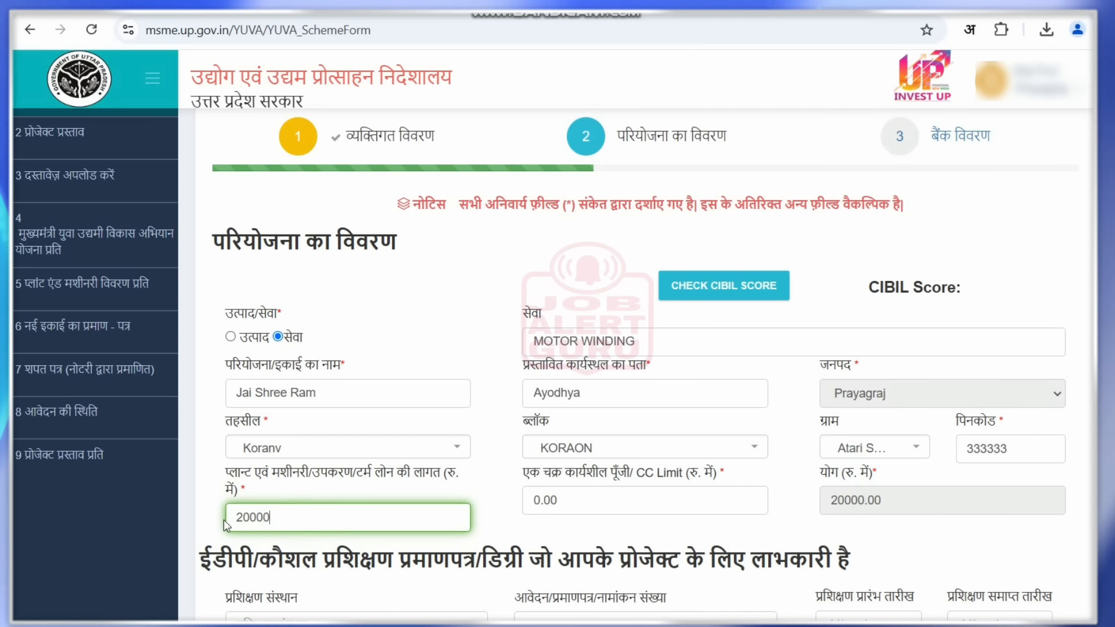
text(0)
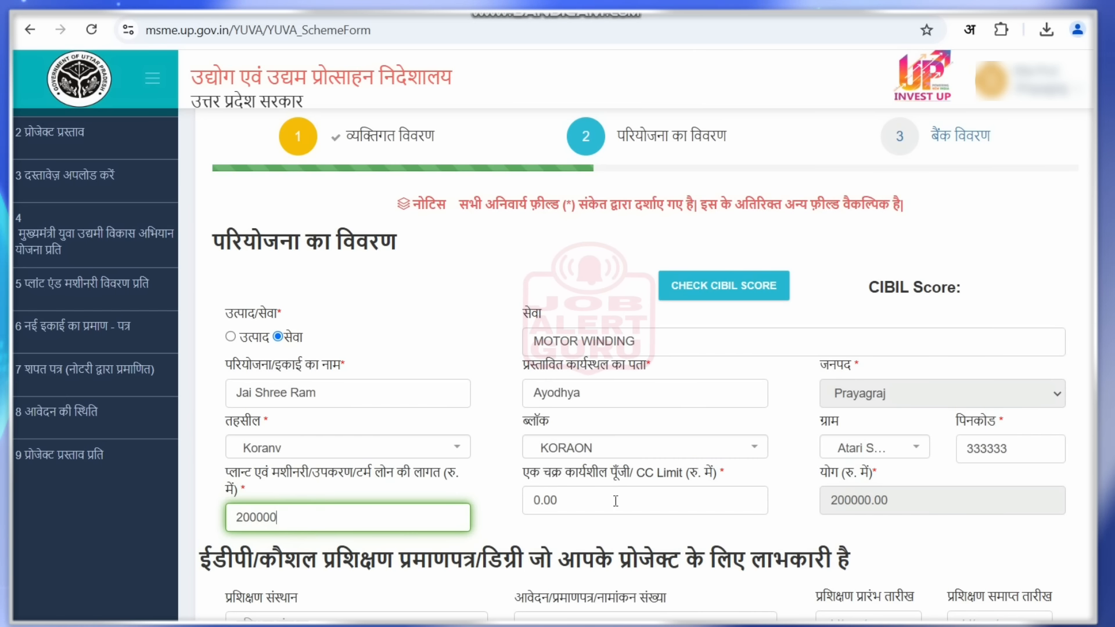
drag(616, 500, 506, 498)
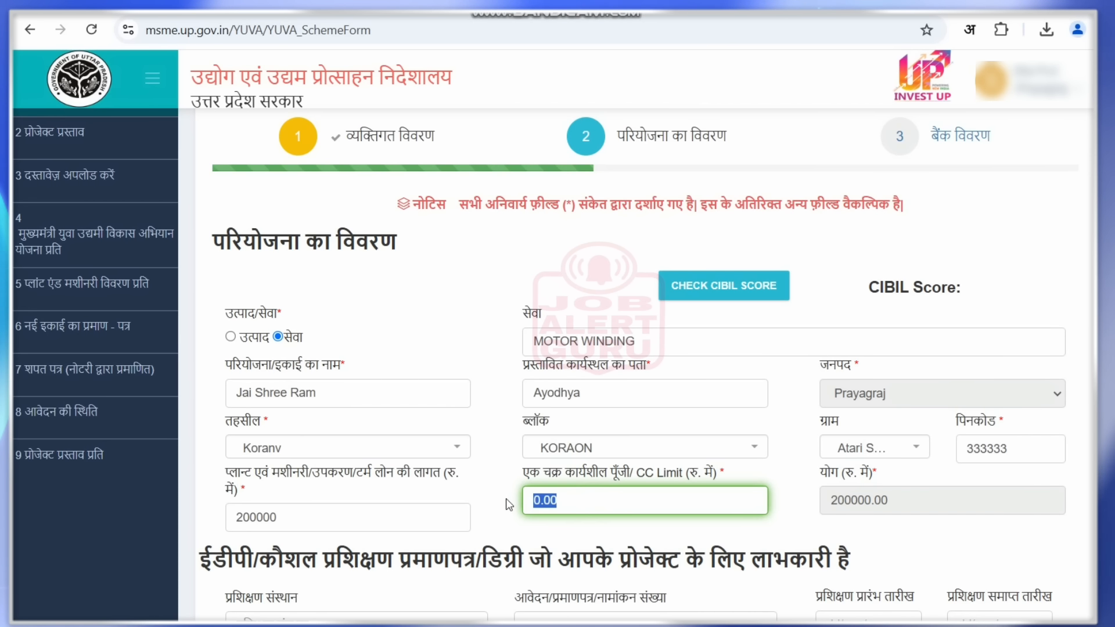
text(250000)
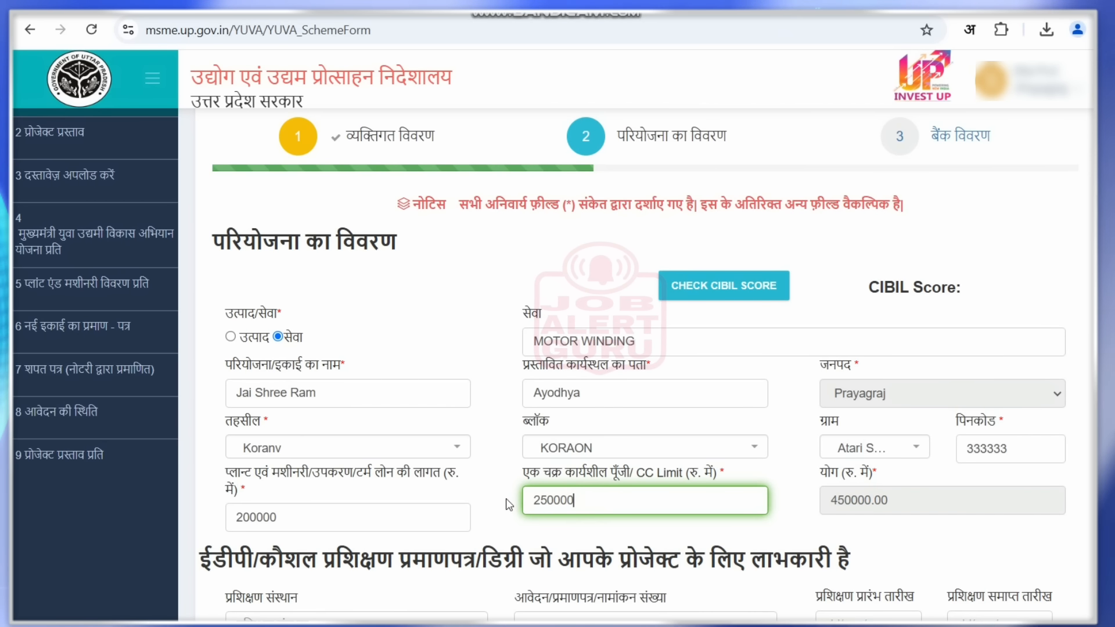
click(681, 539)
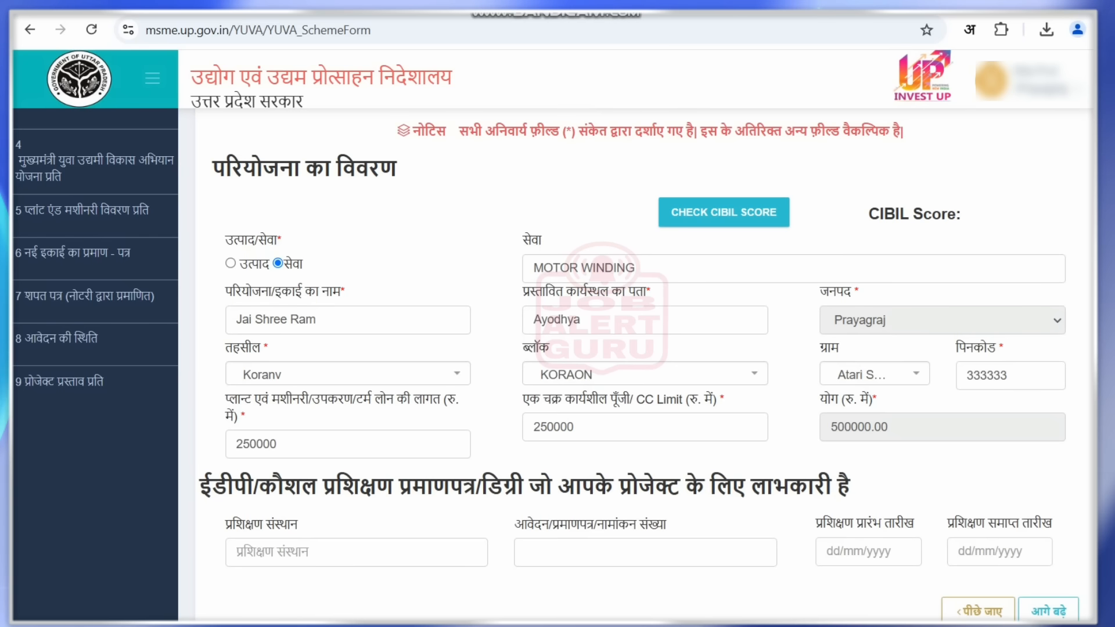
- Enter SKILL INDIA as the training institute and fill in the certificate number
drag(200, 488, 871, 496)
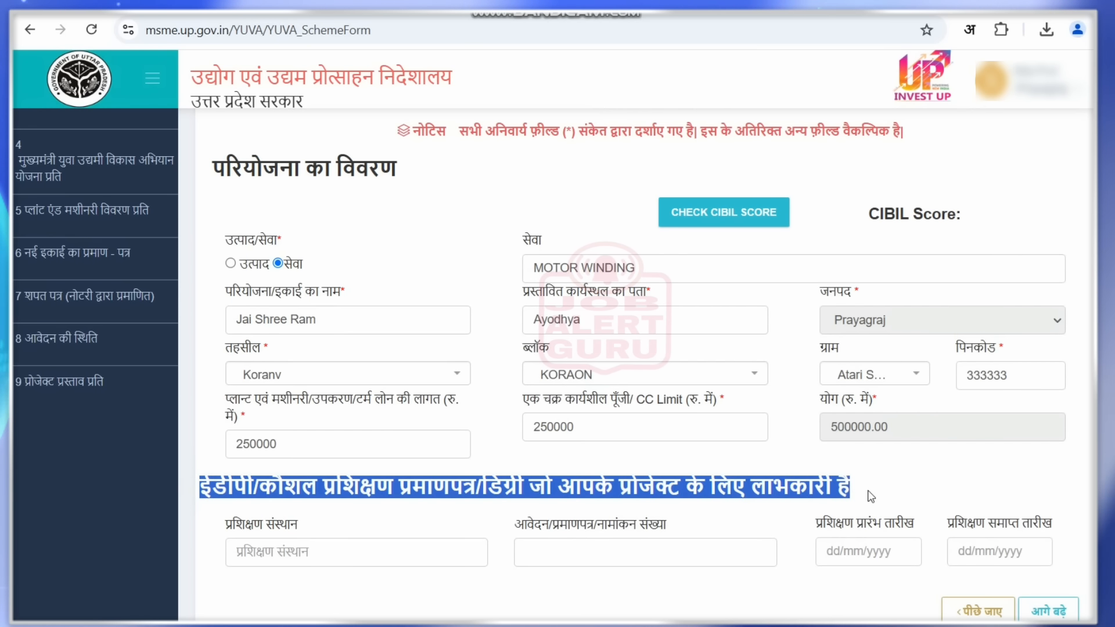
click(334, 549)
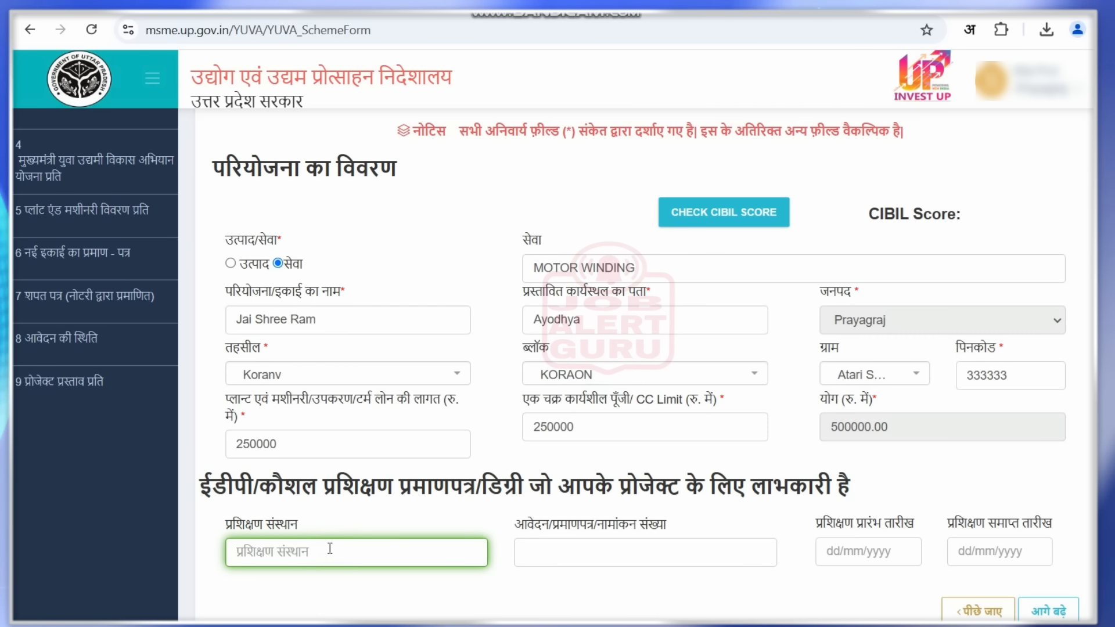
text(SKILL IN)
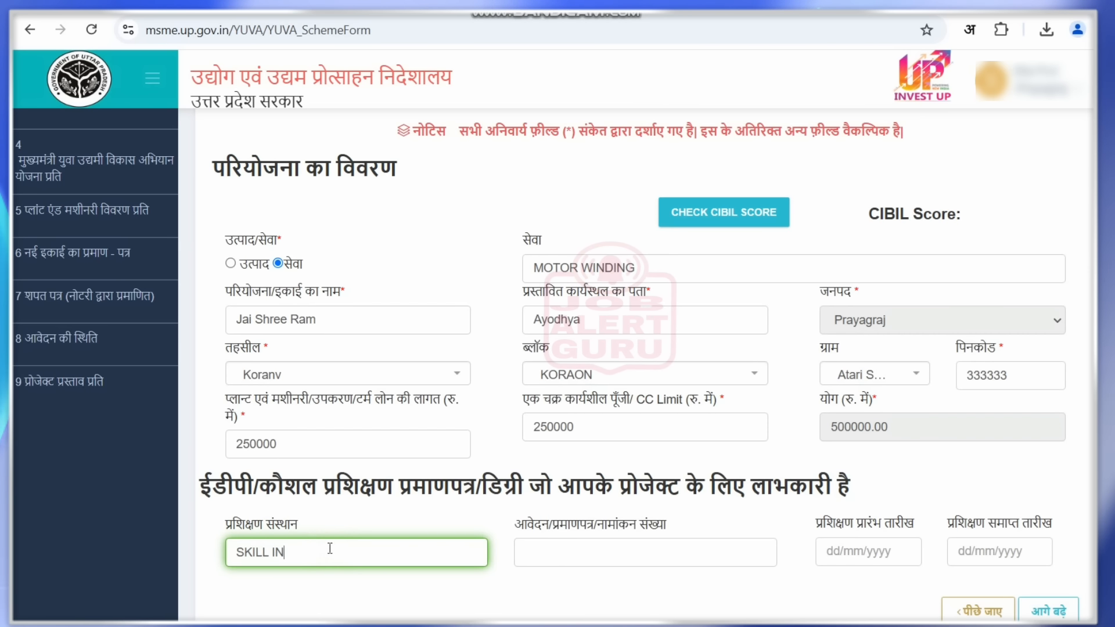
text(DIA)
key(Tab)
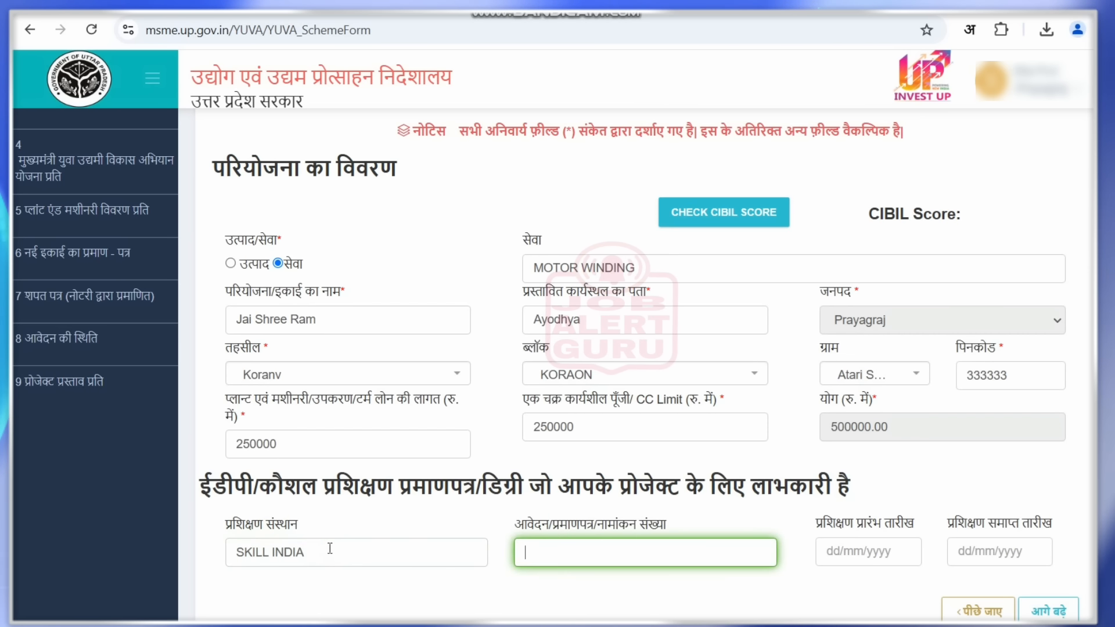
text(12)
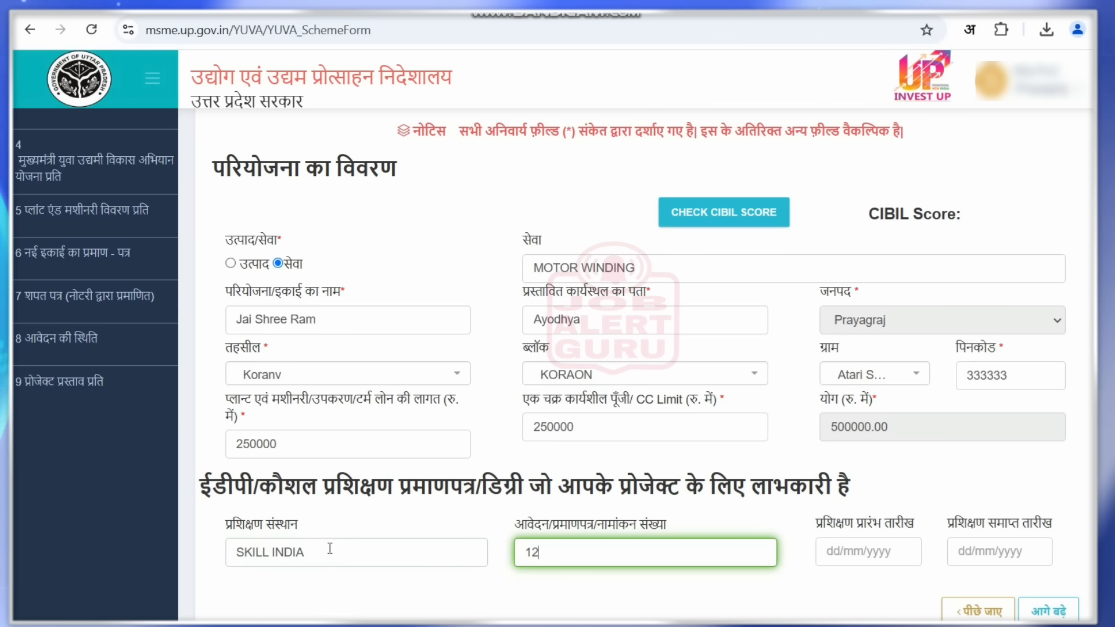
text(3456789)
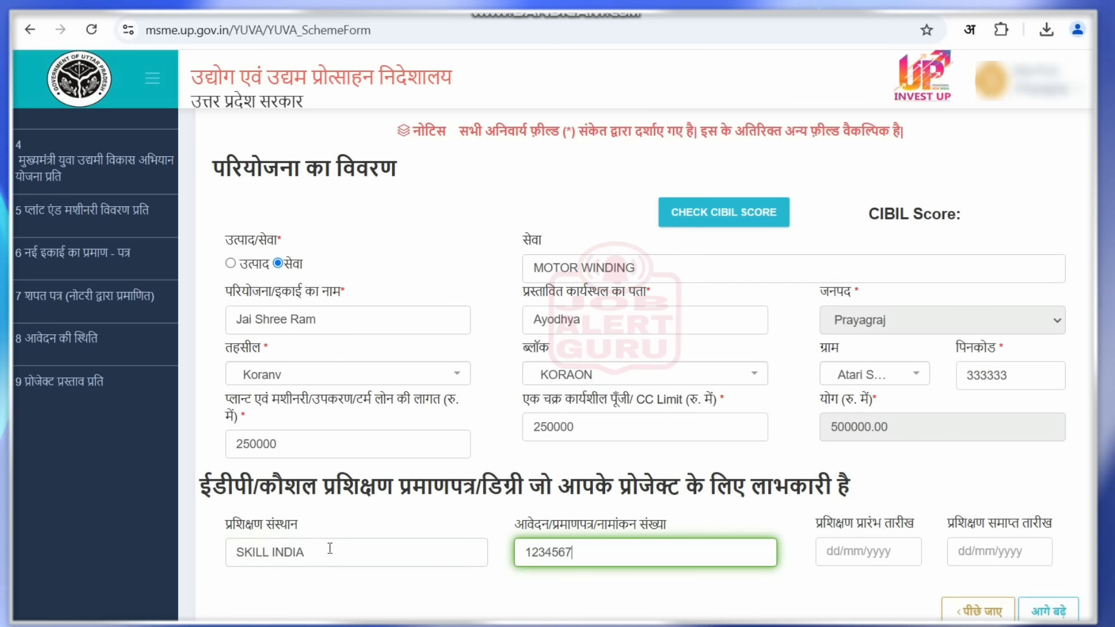
- Set the training period from 01/01/2025 to 23/01/2025 using the date pickers
click(864, 551)
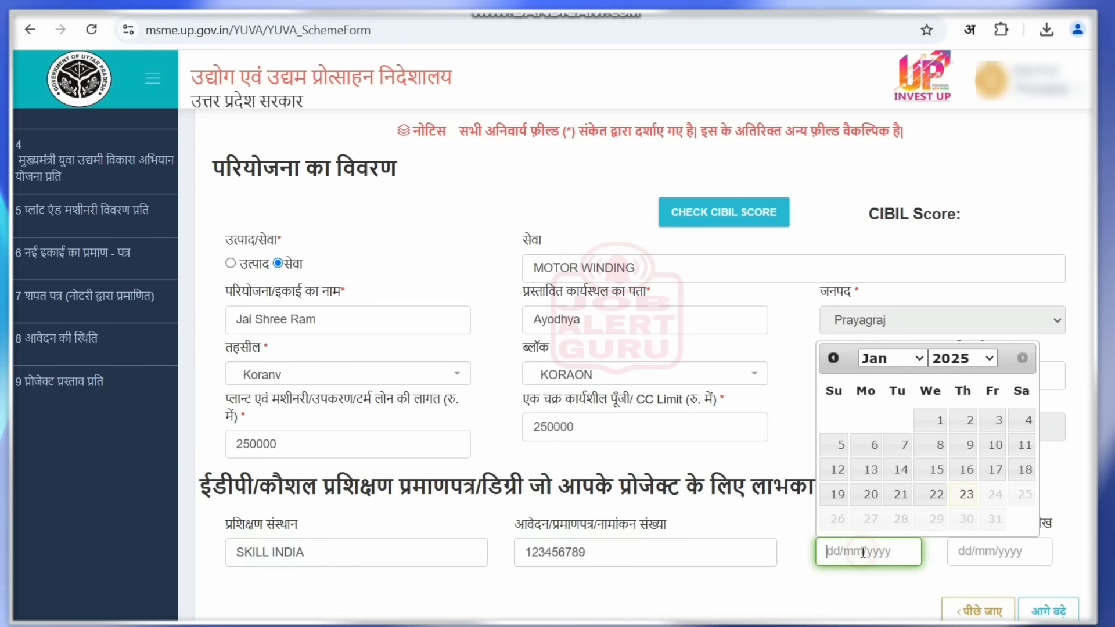
click(967, 497)
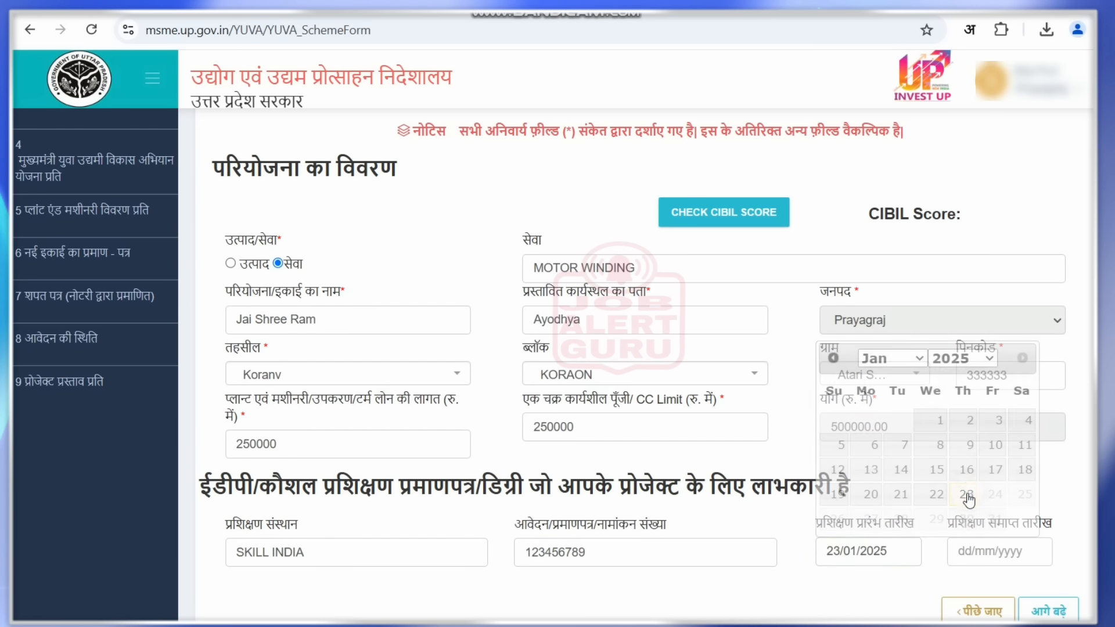
click(886, 543)
click(888, 356)
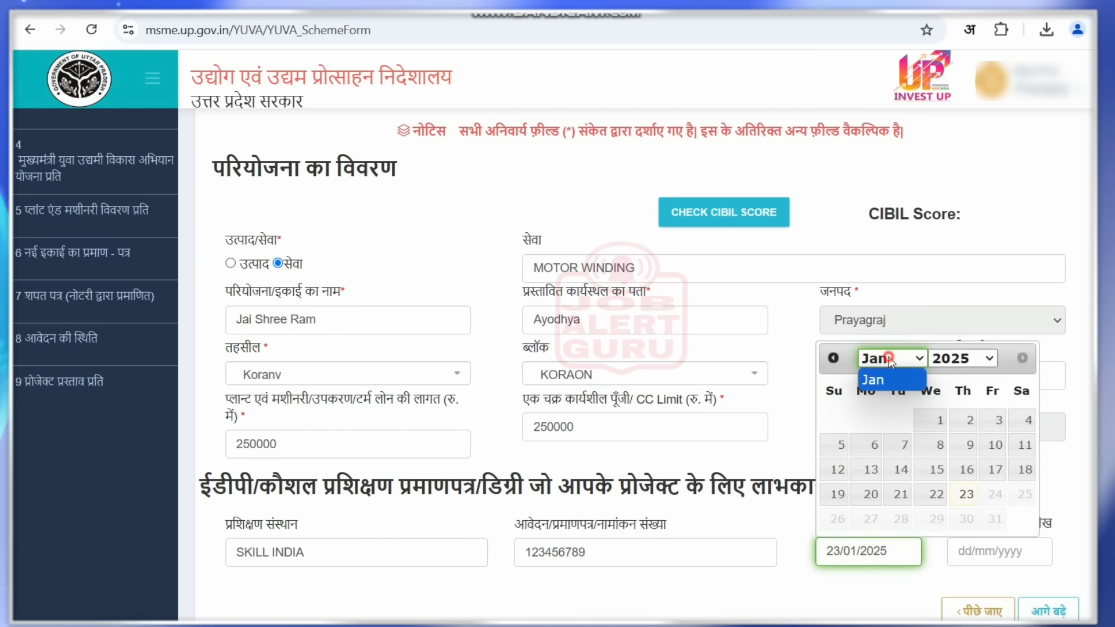
click(877, 380)
click(938, 421)
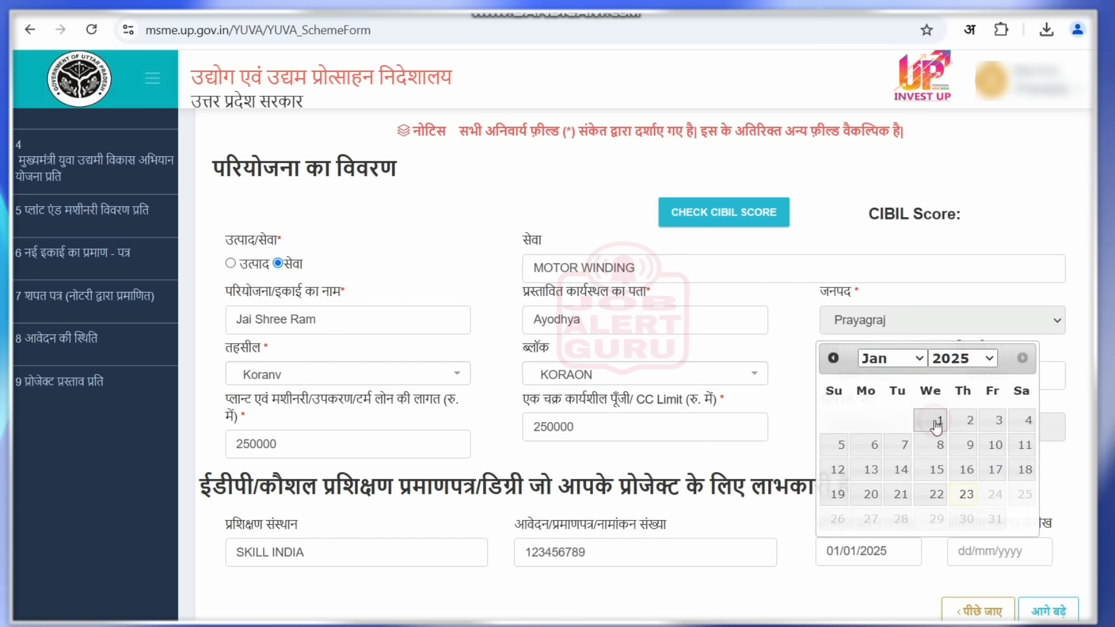
click(983, 546)
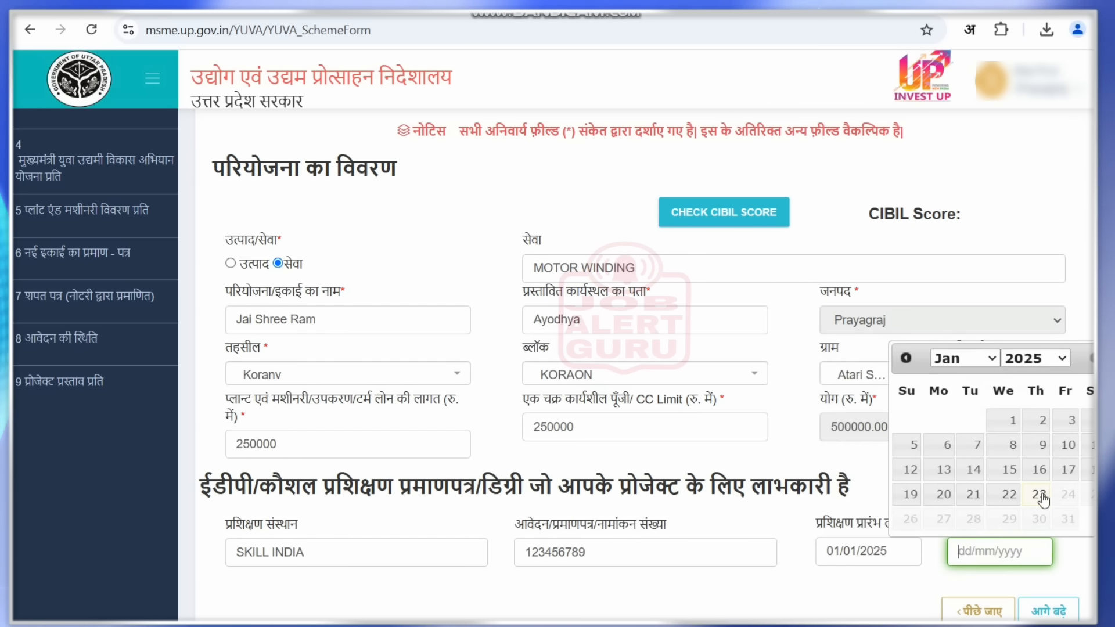
click(1040, 494)
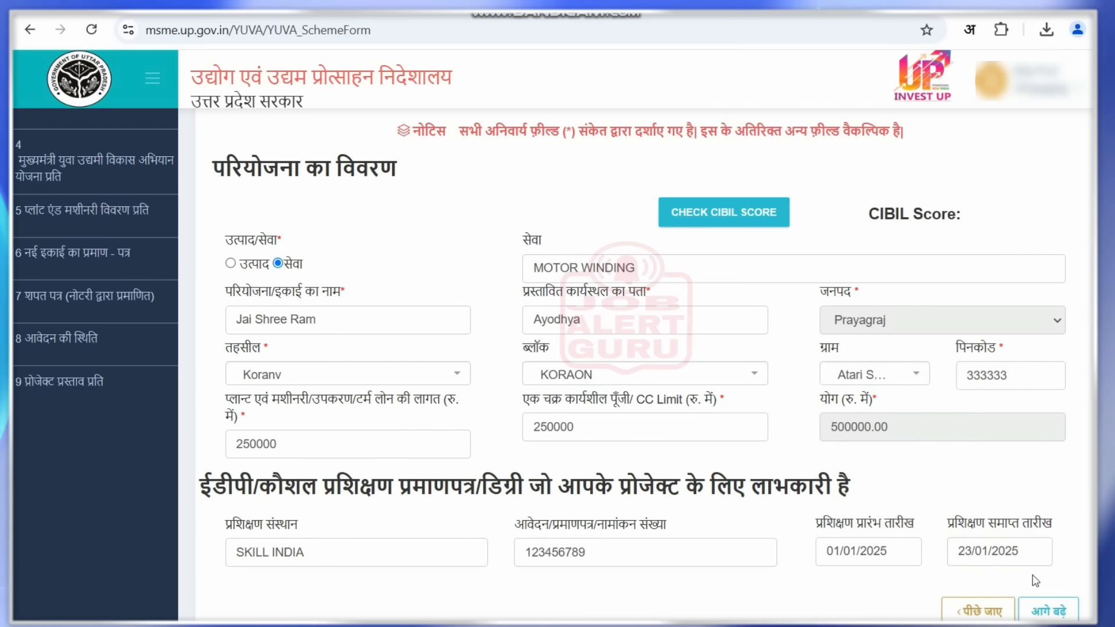
- Move on to the bank details step and select State Bank Of India as the bank
click(1048, 611)
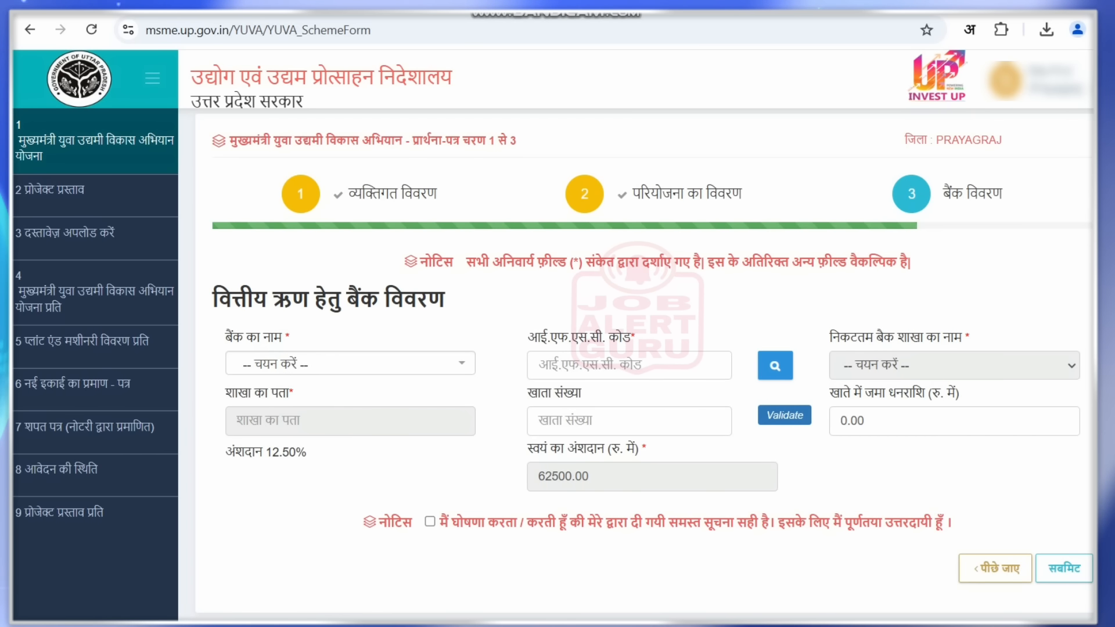
click(343, 367)
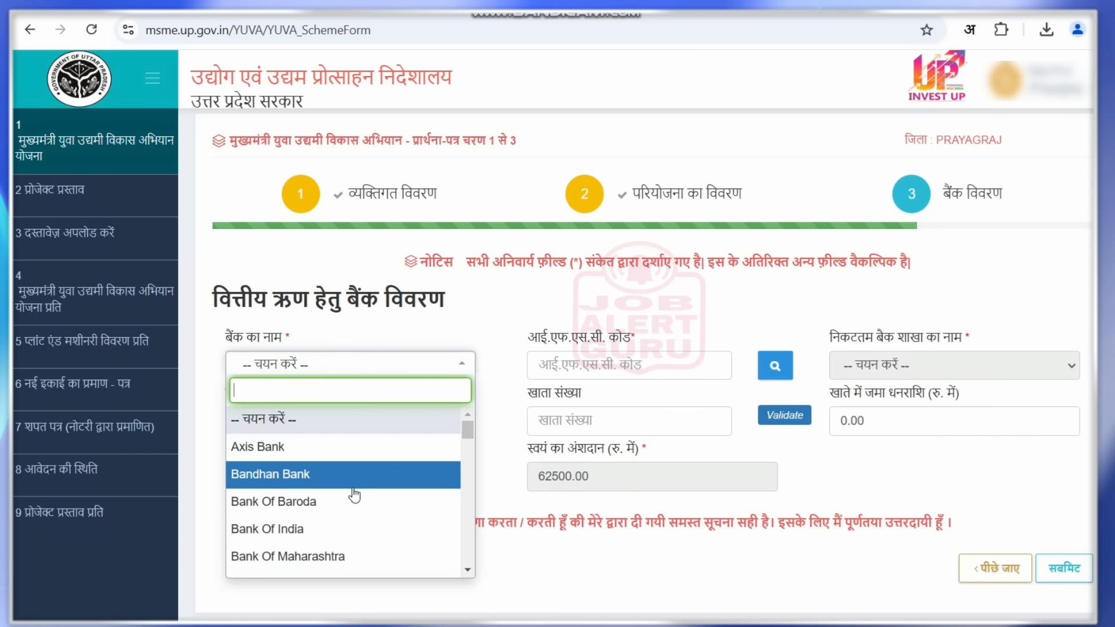
text(STA)
click(335, 420)
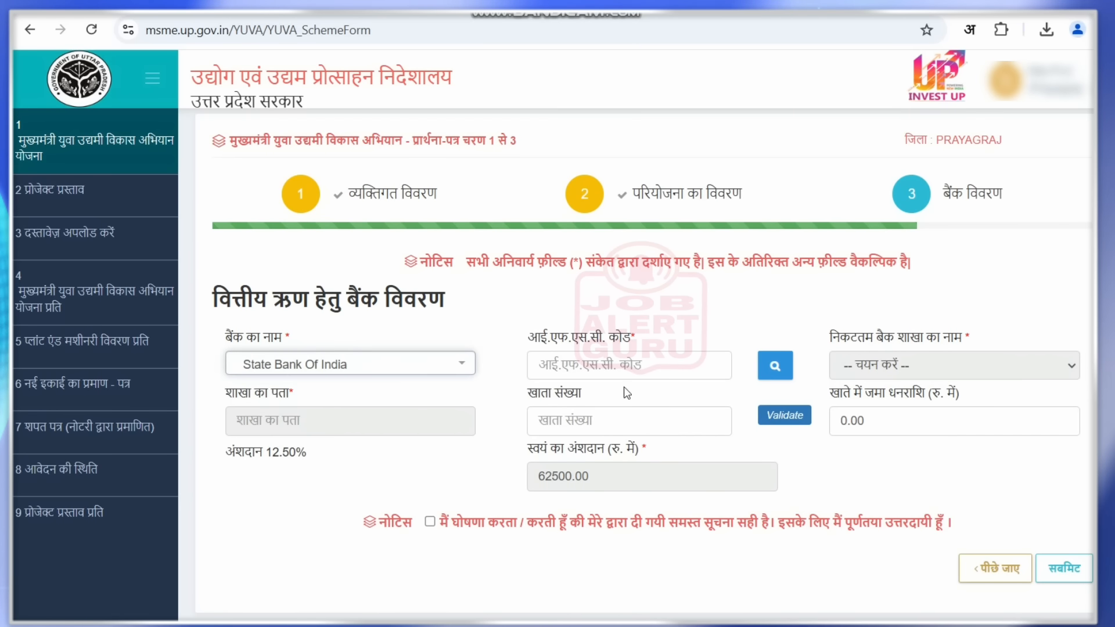
- Set IFSC SBIN0000593 (AGRA CITY branch) and enter the account number
click(647, 369)
text(SBIN)
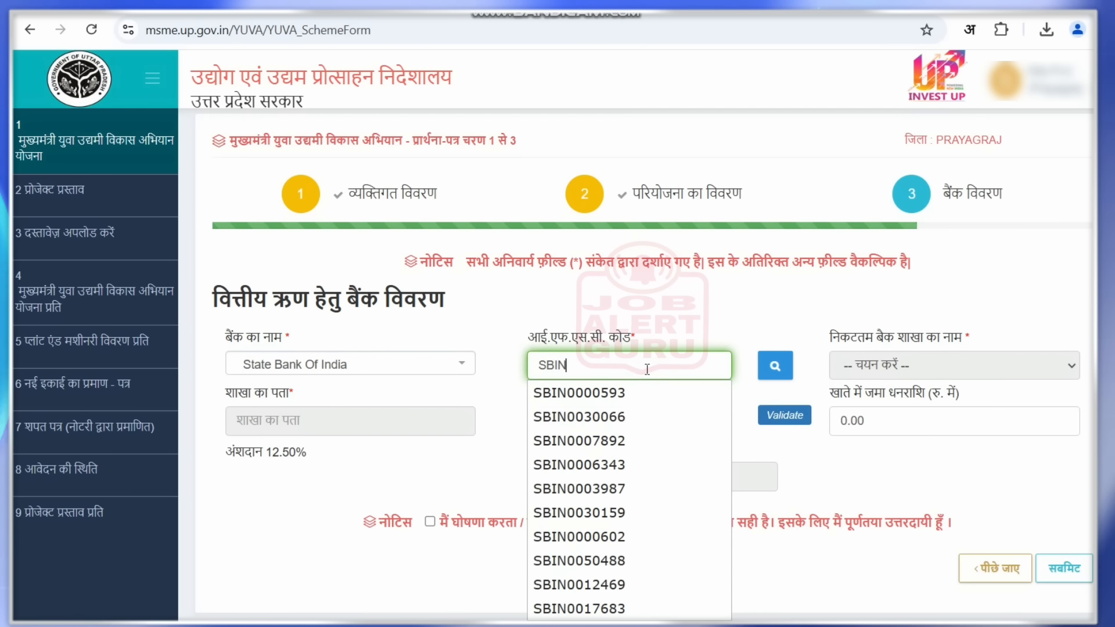
click(618, 392)
click(612, 421)
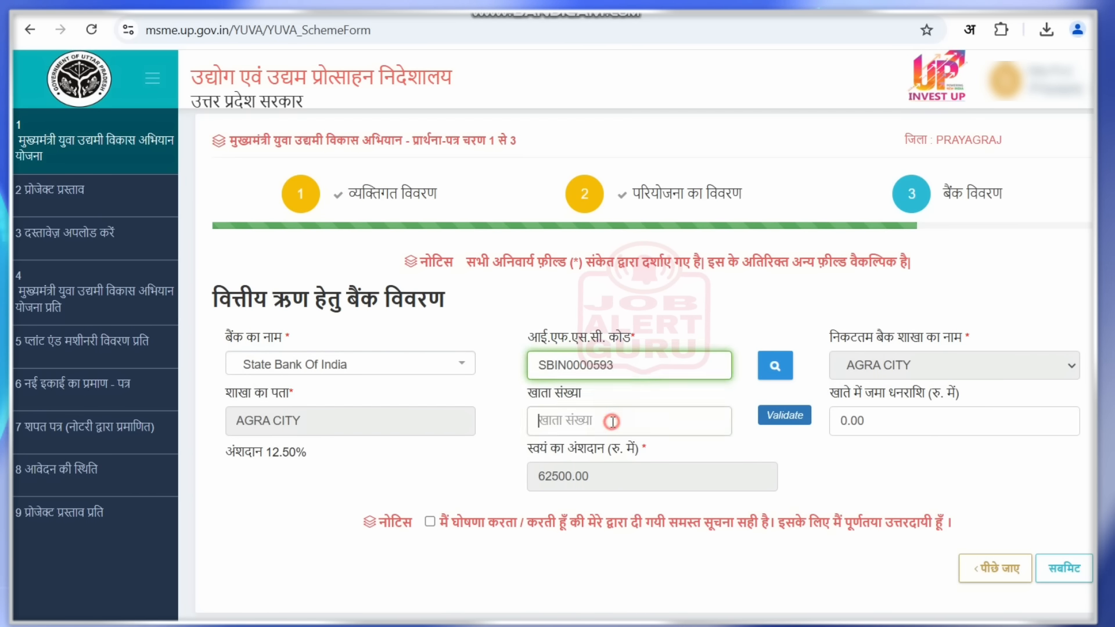
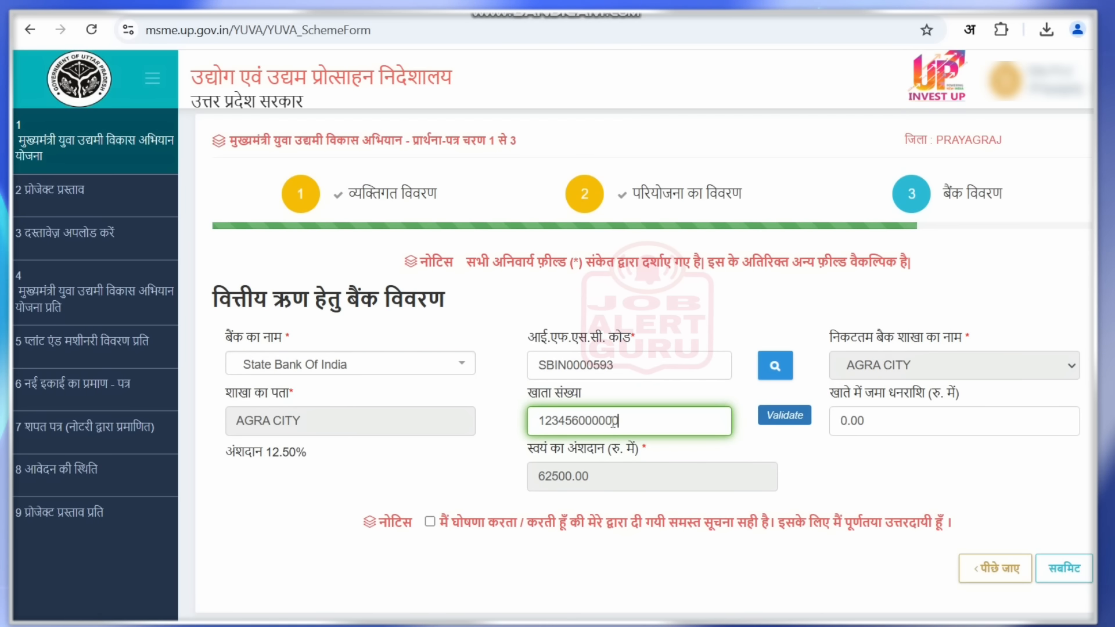
- Select the 0.00 deposited amount to replace it and mark it on screen
drag(847, 397, 831, 421)
click(948, 401)
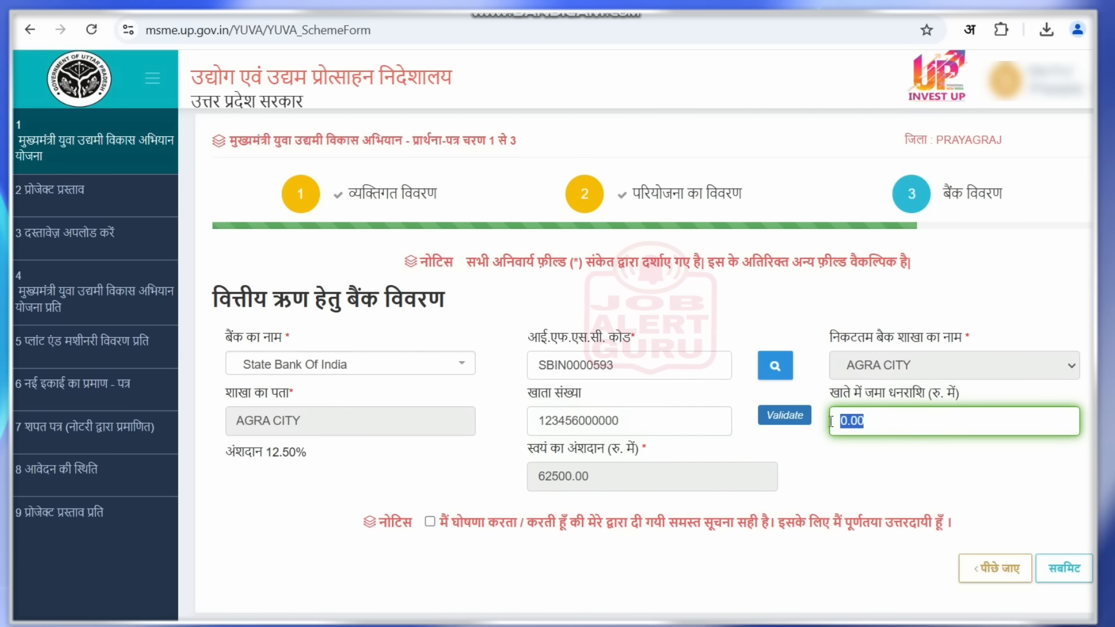
key(ctrl+alt+d)
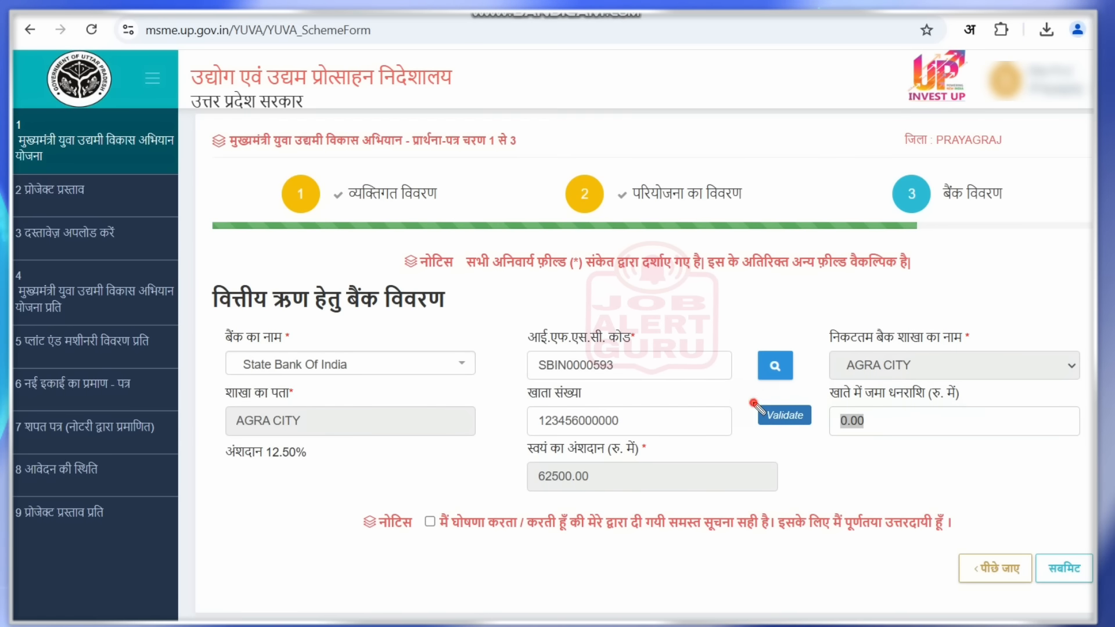
drag(755, 405, 783, 397)
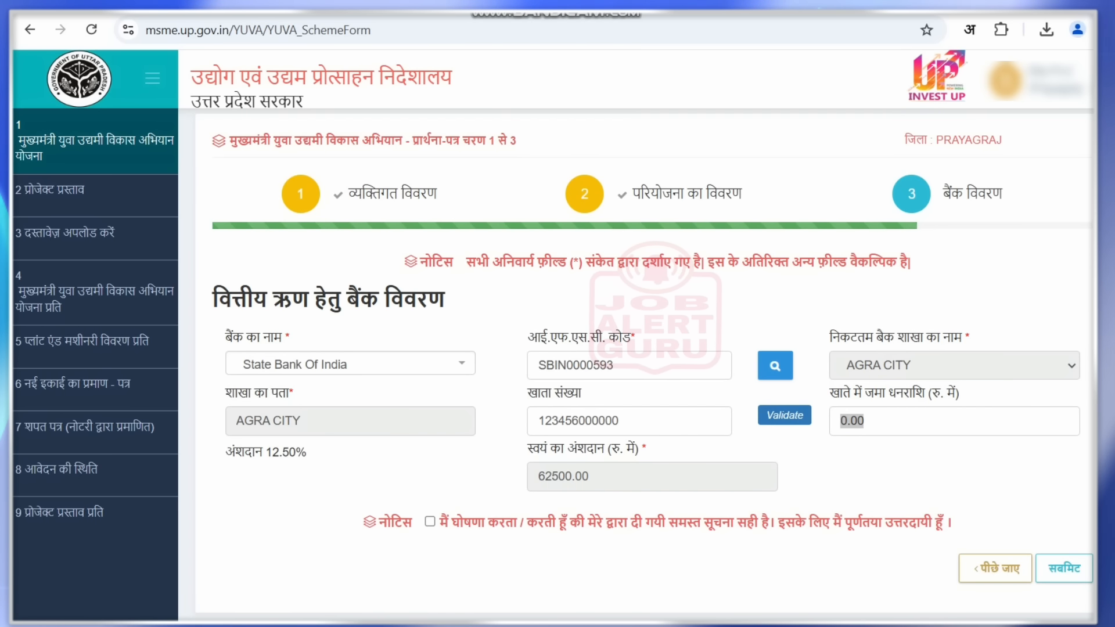
- Enter 50000 as the deposit and mark the 12.50% contribution rate and own contribution label
click(828, 419)
text(5)
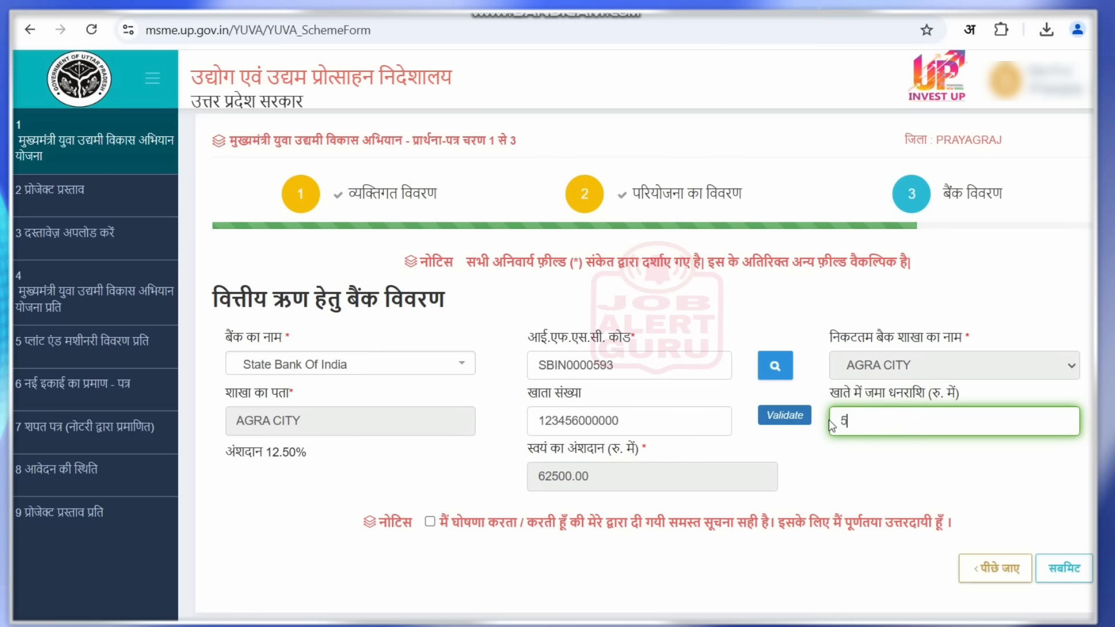
text(0000)
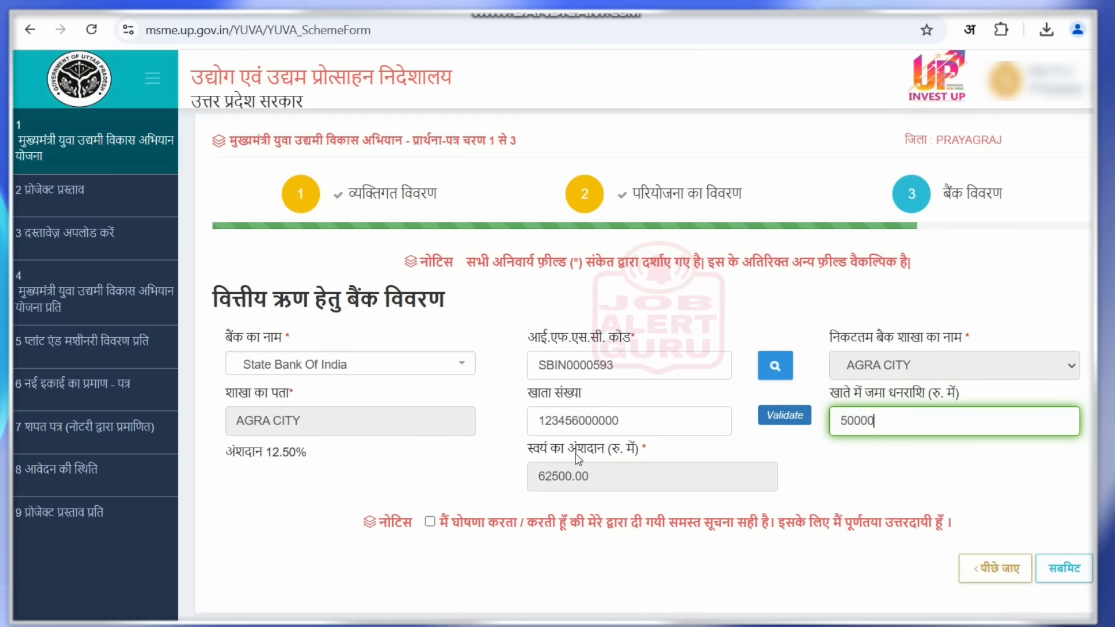
drag(237, 451, 306, 453)
click(309, 463)
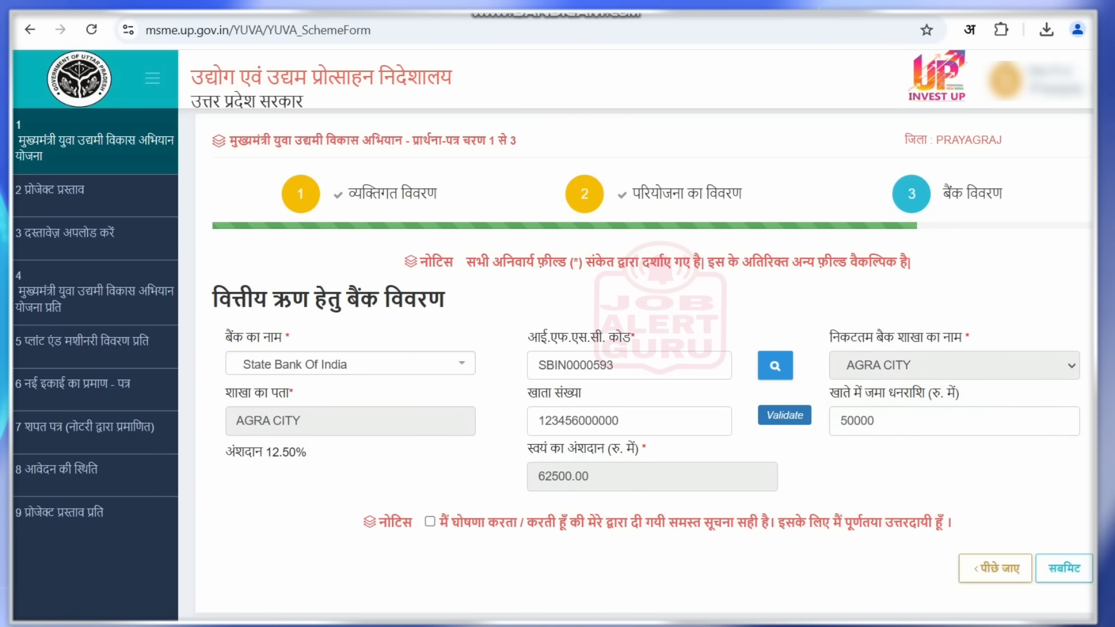
drag(299, 453, 327, 445)
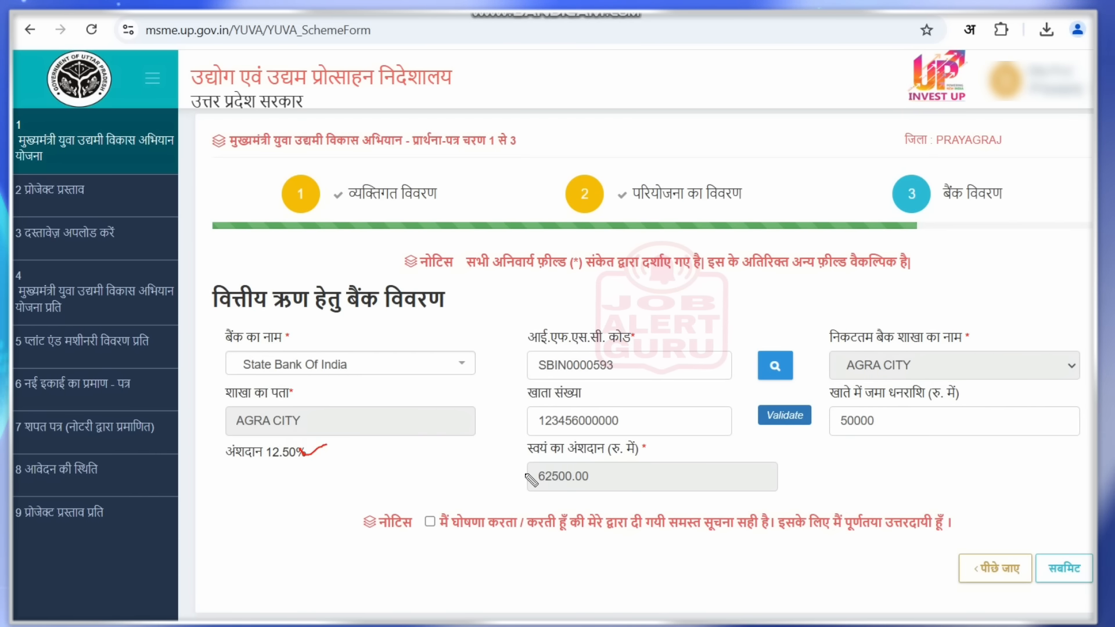
drag(646, 447, 670, 446)
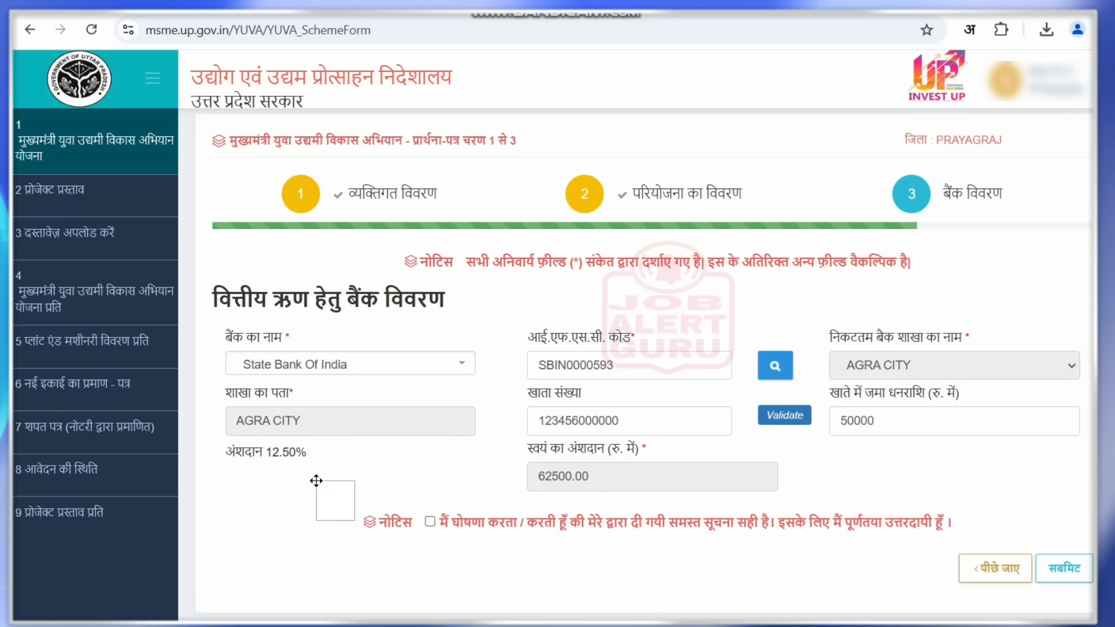
- Add a 50000 on-screen note, mark the 62500.00 own contribution, then clear annotations
click(316, 484)
text(500000)
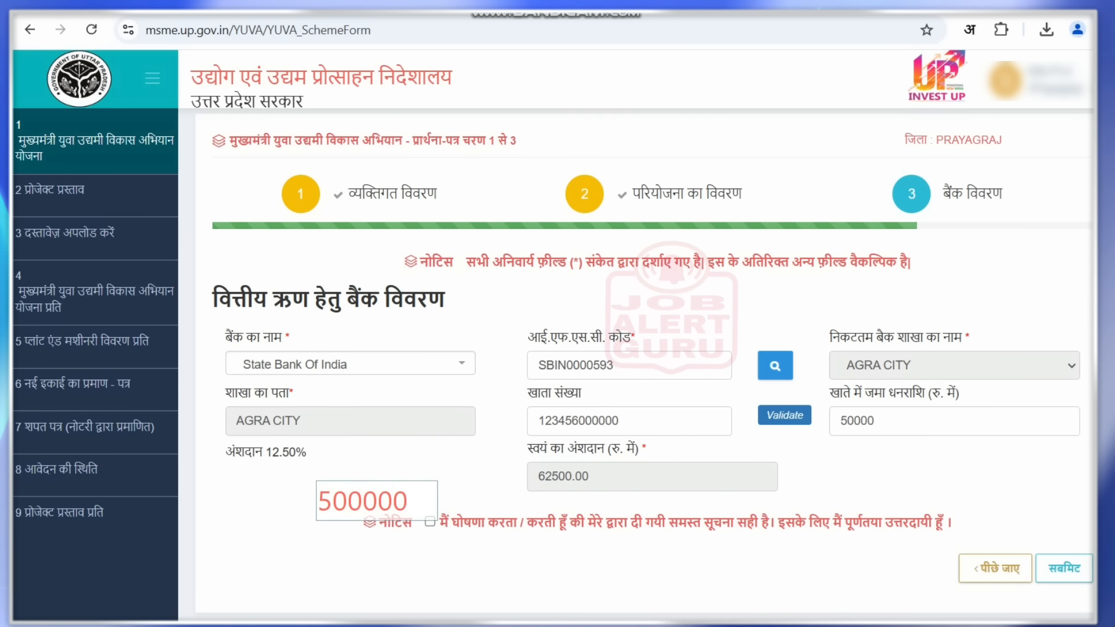
click(649, 13)
drag(581, 465, 592, 471)
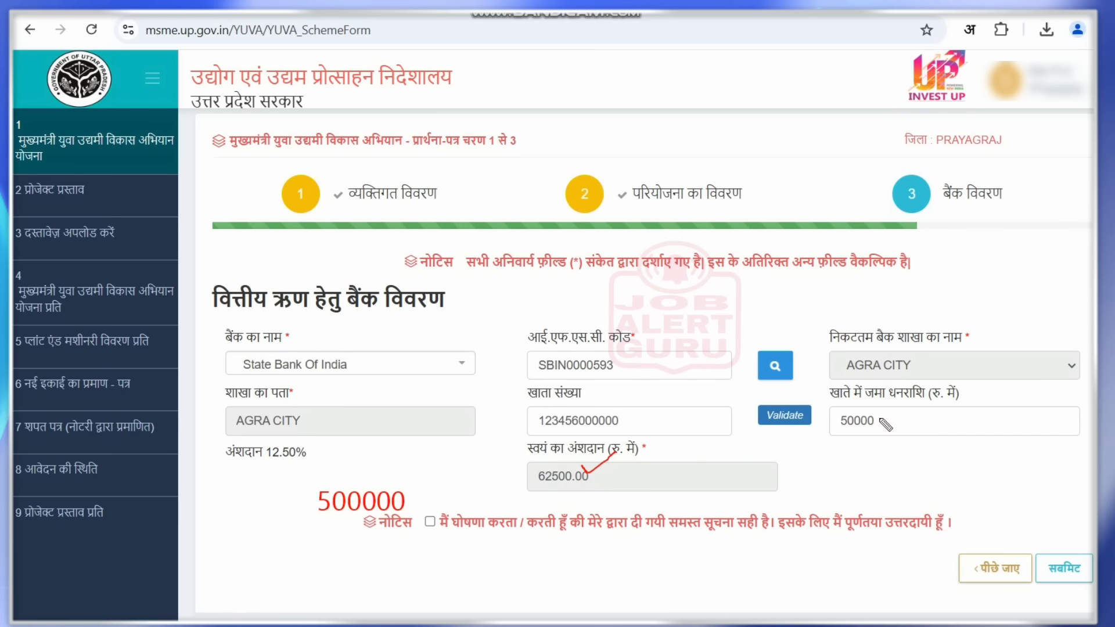
drag(880, 419, 924, 405)
key(Escape)
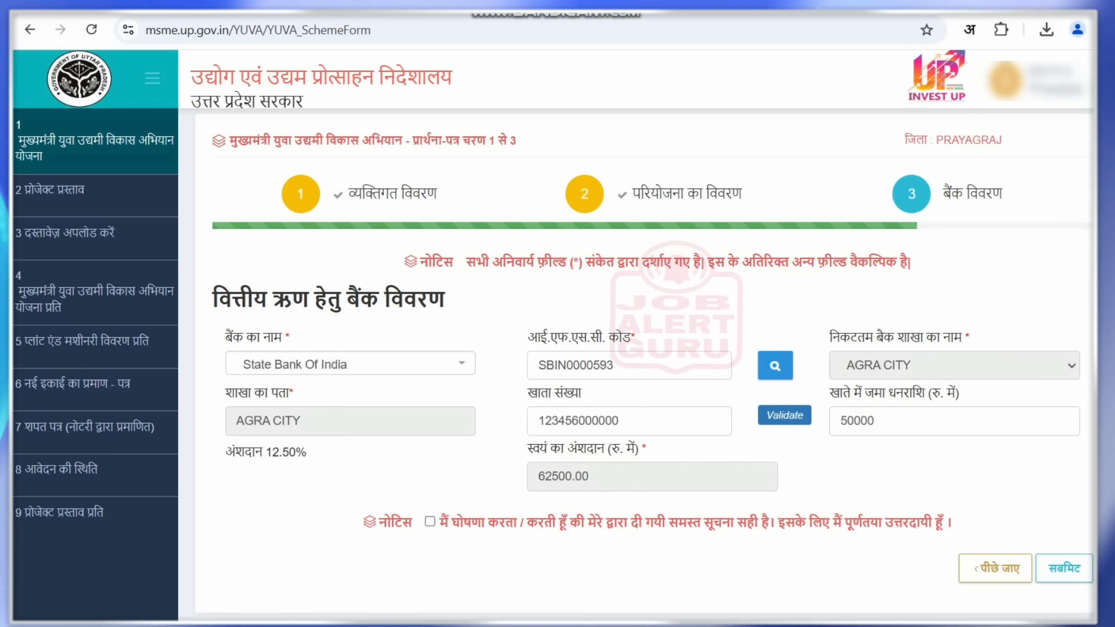
- Change the deposited amount to 63000 and mark the declaration and submit area
double_click(898, 409)
text(63)
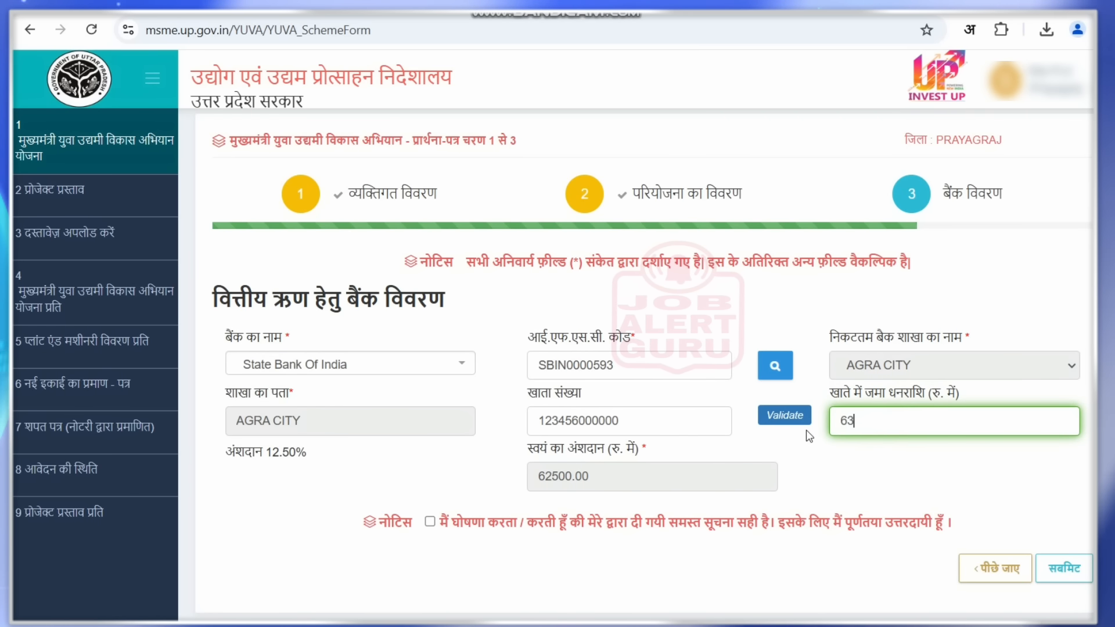
text(000)
click(803, 469)
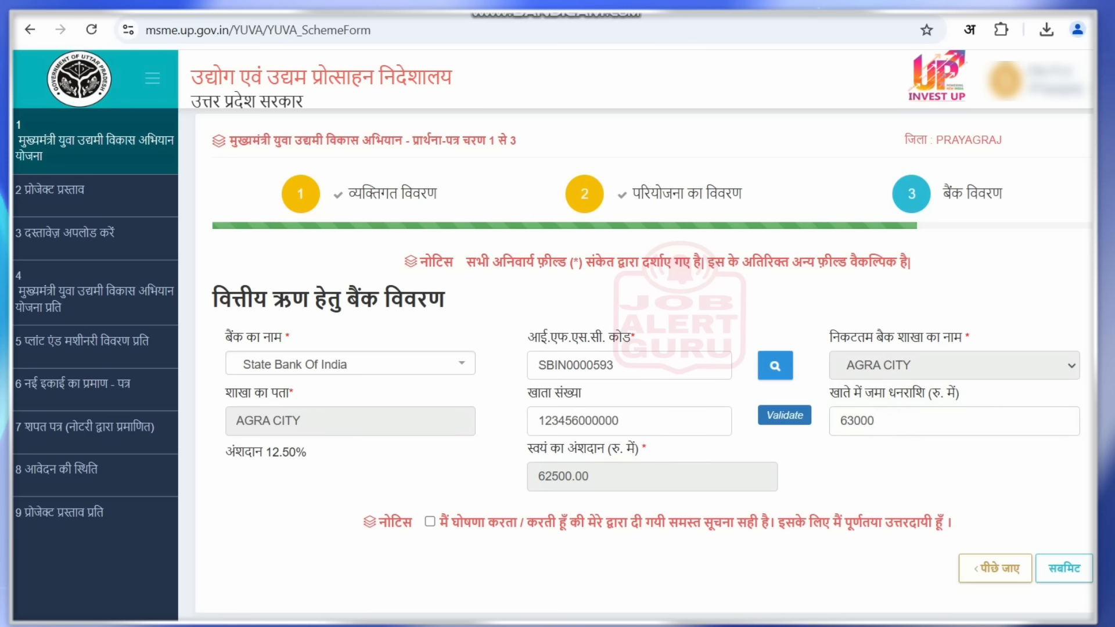
mouse_move(426, 516)
mouse_down()
mouse_move(430, 526)
mouse_move(448, 509)
mouse_up()
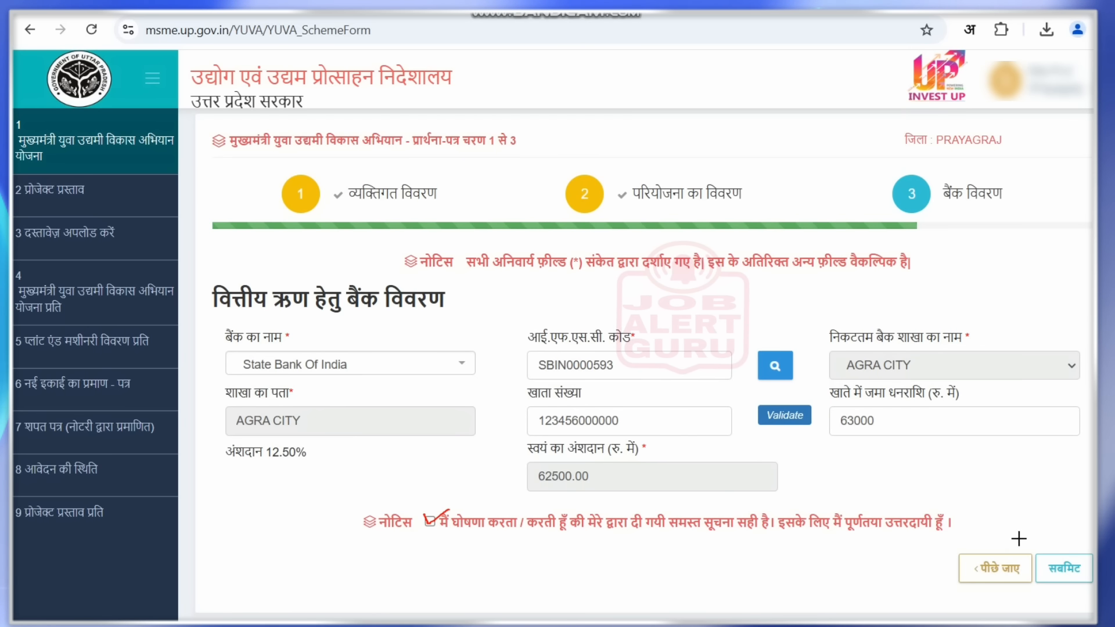
mouse_move(1031, 539)
mouse_down()
mouse_move(1045, 565)
mouse_move(1093, 589)
mouse_up()
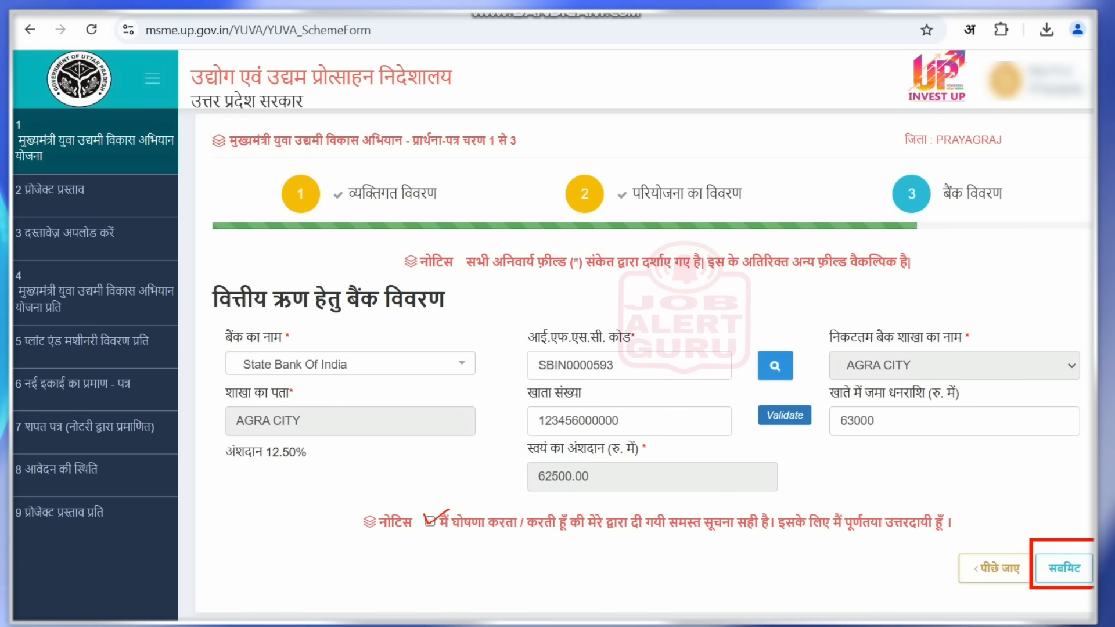
- Go back from bank details to 2 प्रोजेक्ट प्रस्ताव, then on to the document upload section
key(ctrl+z)
key(ctrl+z)
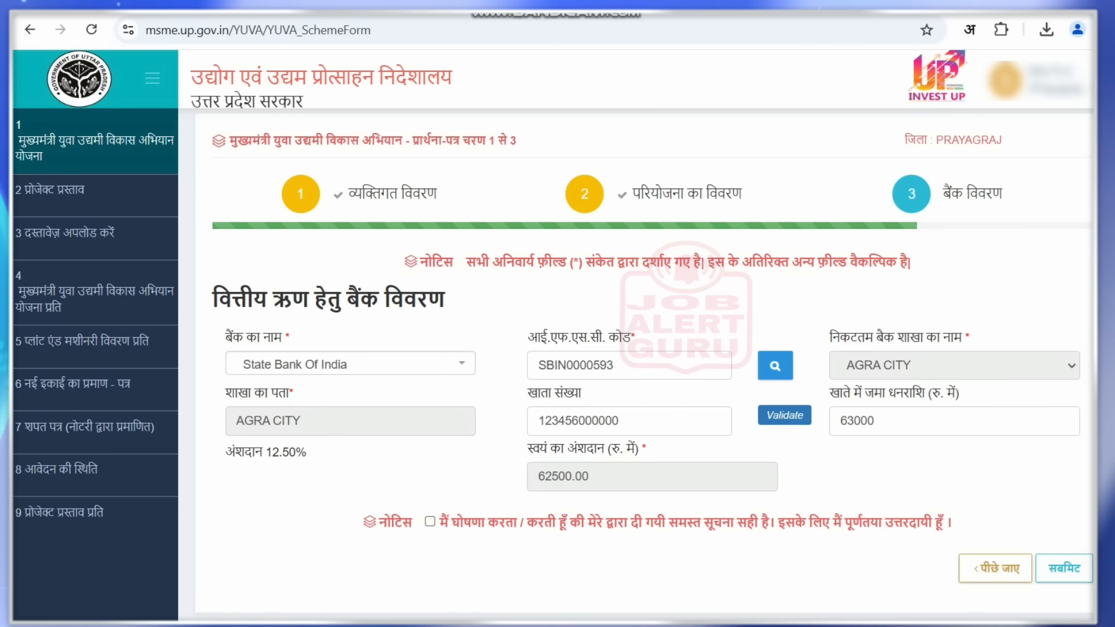
click(995, 568)
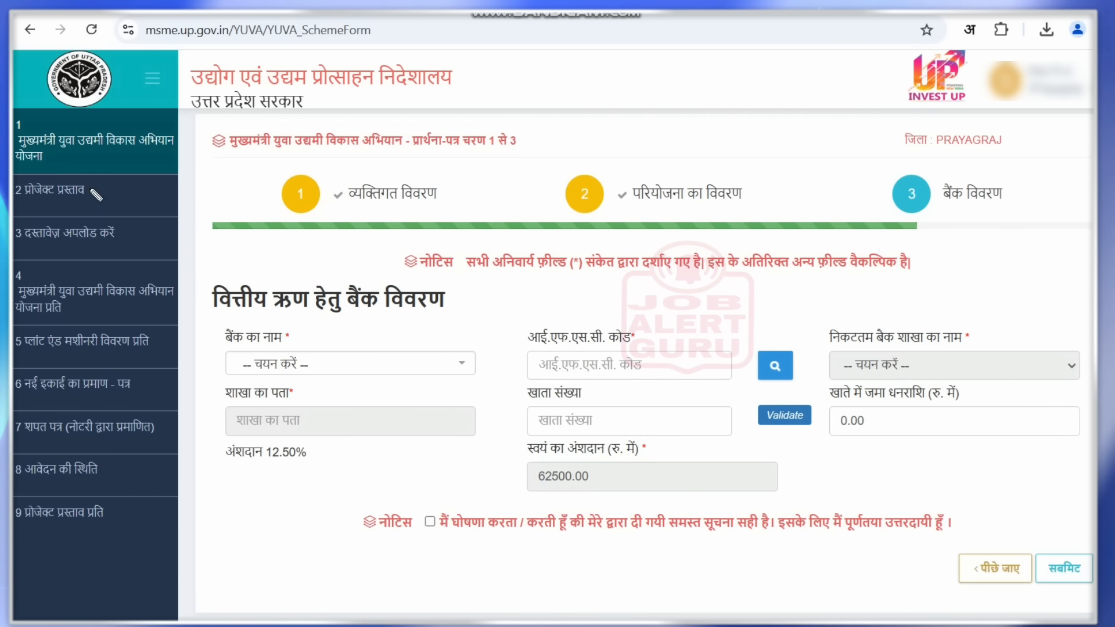
key(ctrl+z)
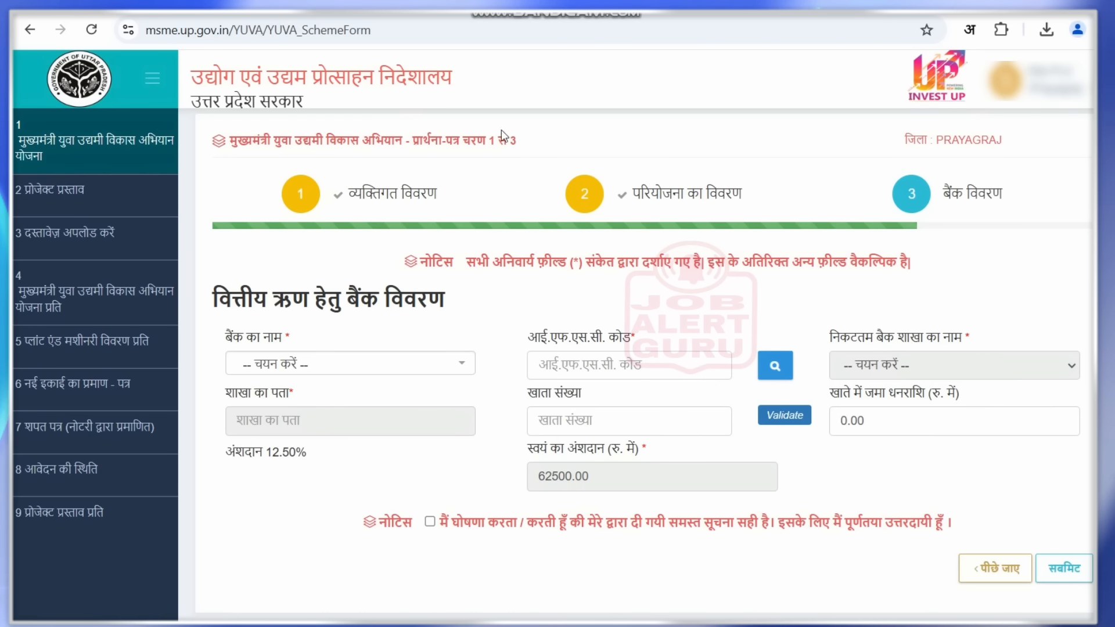
click(67, 190)
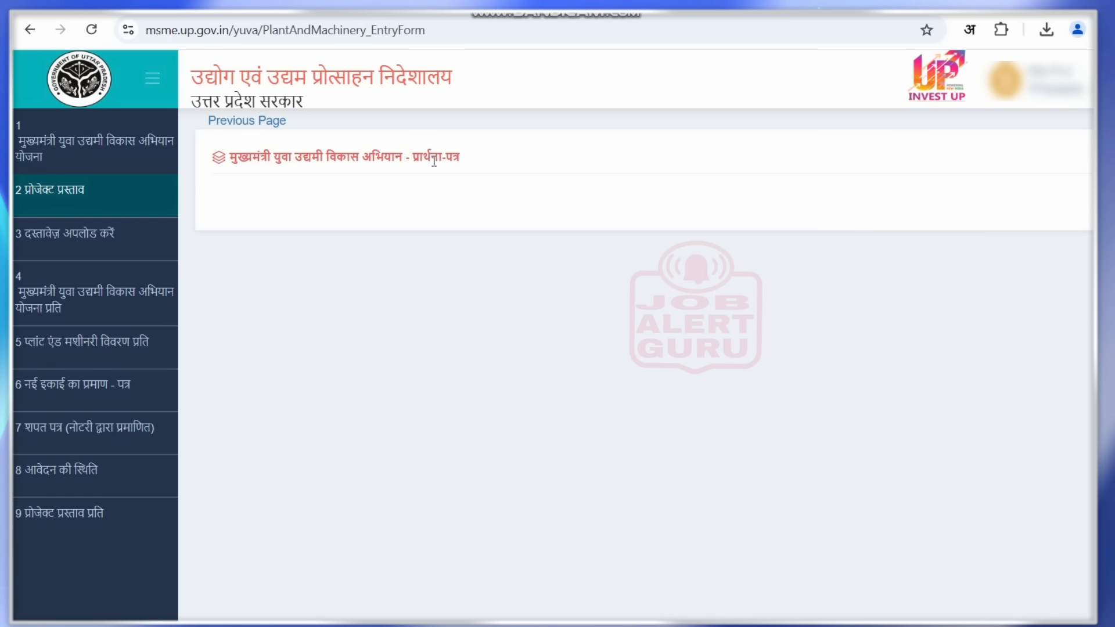
drag(434, 161, 475, 163)
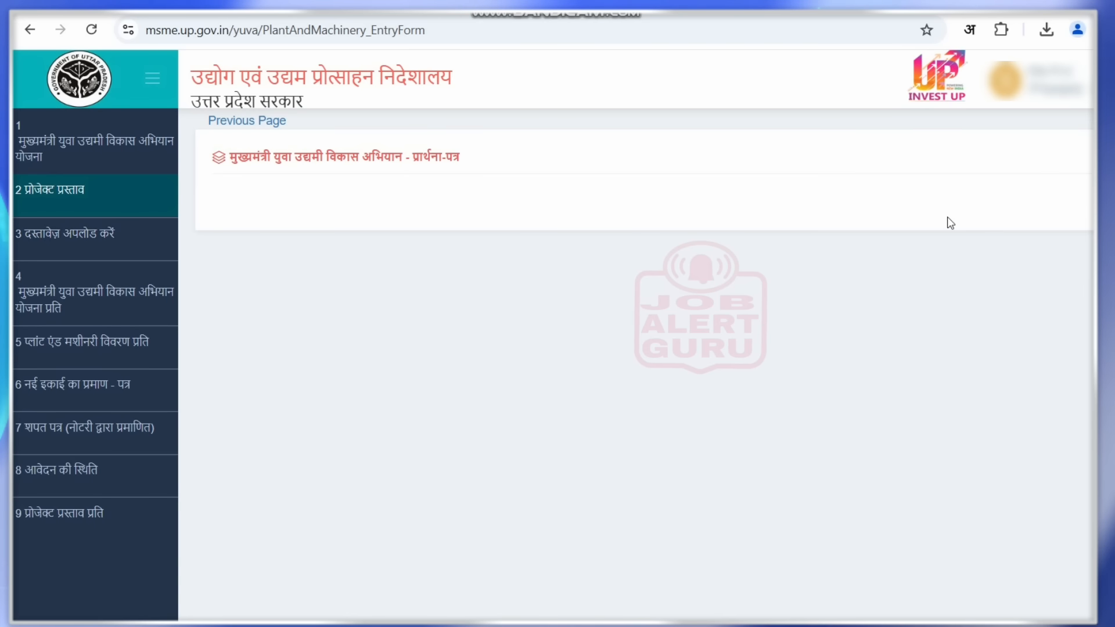
click(97, 234)
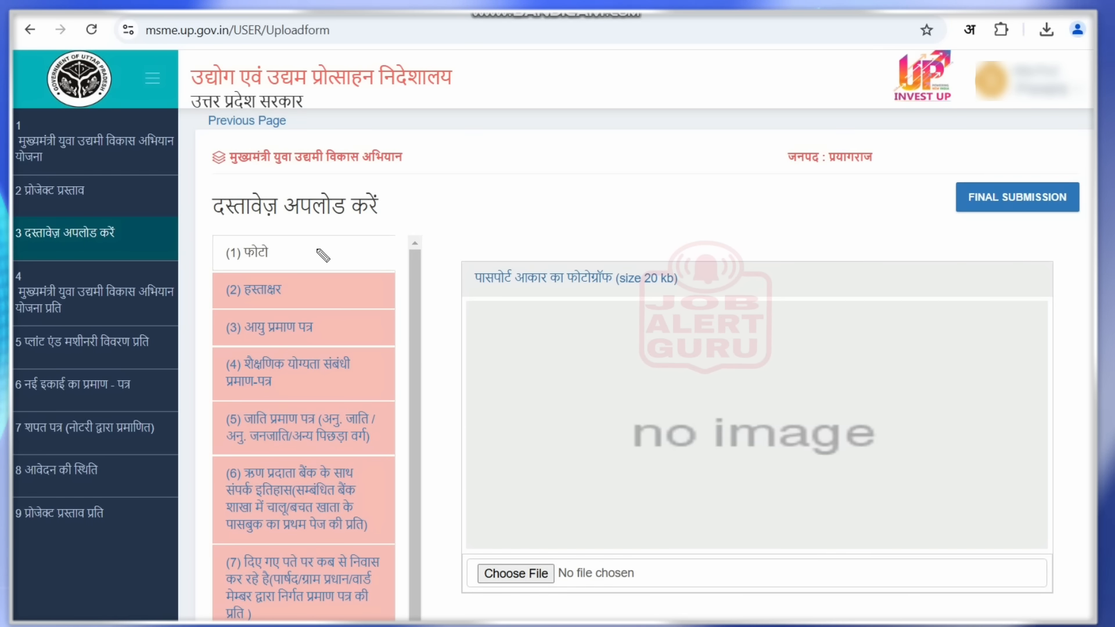
- Tick photo, signature, age, education, caste and bank relationship documents, then view CHECKLIST.pdf
drag(312, 250, 335, 246)
drag(315, 293, 342, 283)
drag(321, 336, 344, 331)
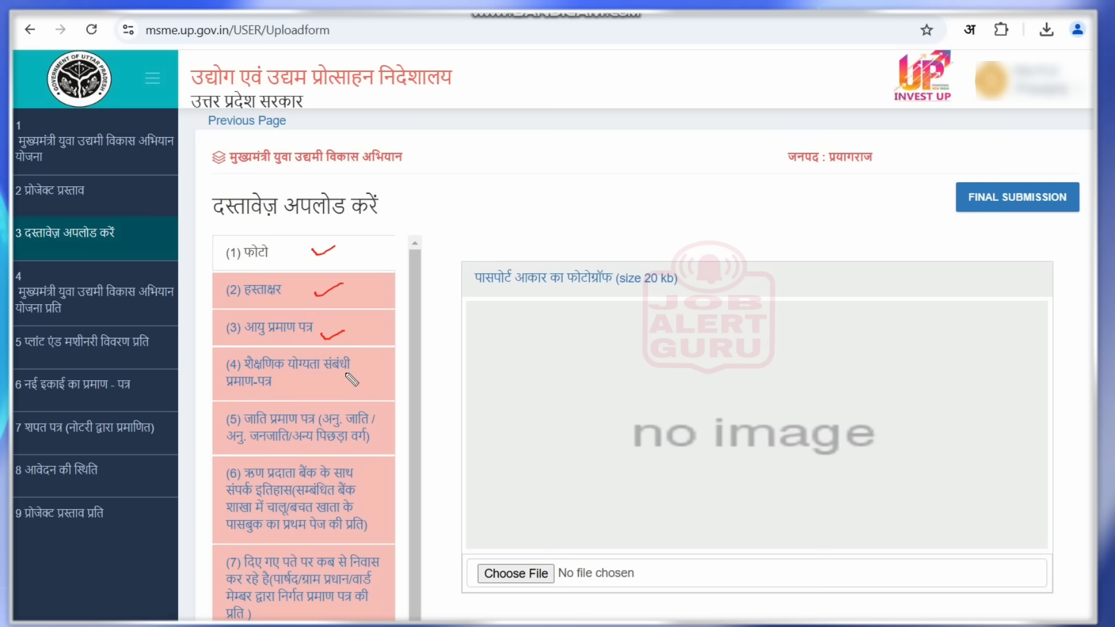
drag(347, 375, 372, 367)
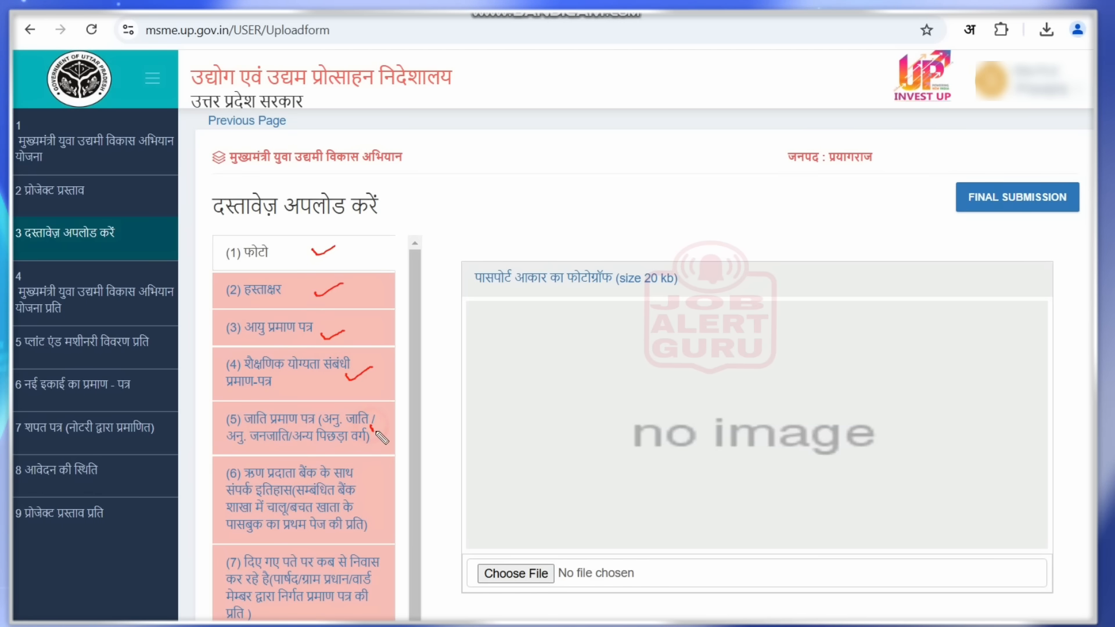
drag(371, 427, 395, 422)
drag(361, 498, 389, 491)
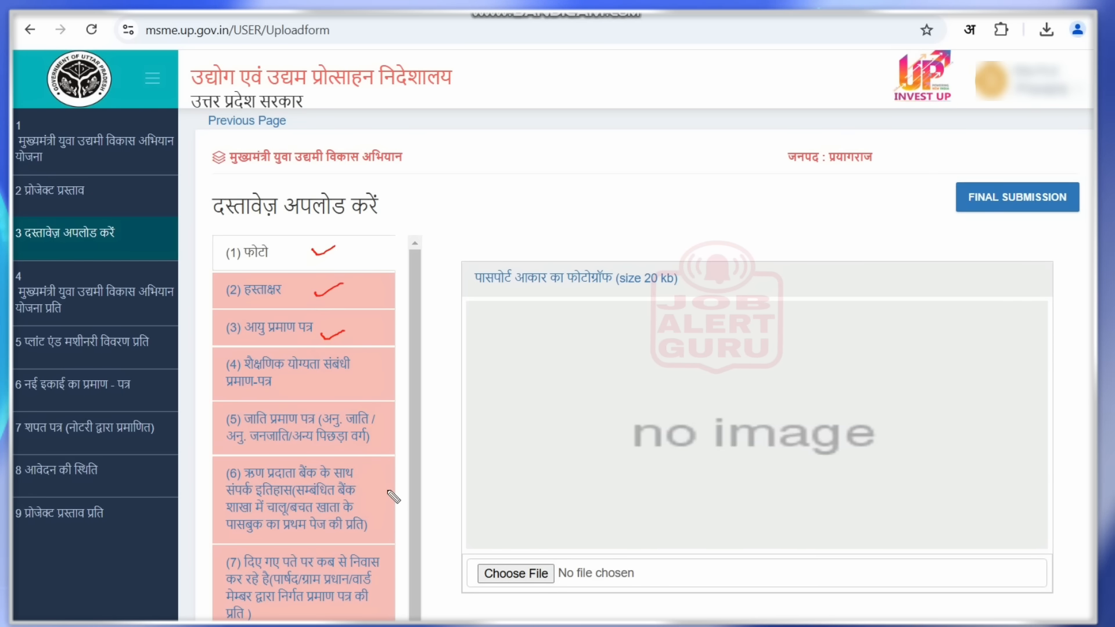
key(ctrl+z)
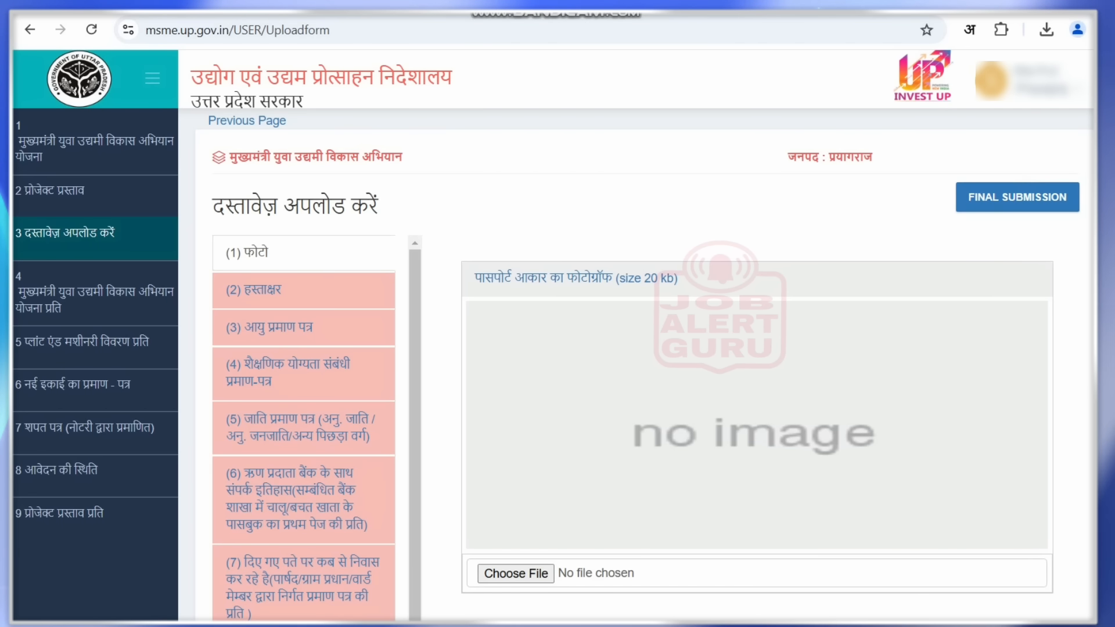
key(ctrl+Tab)
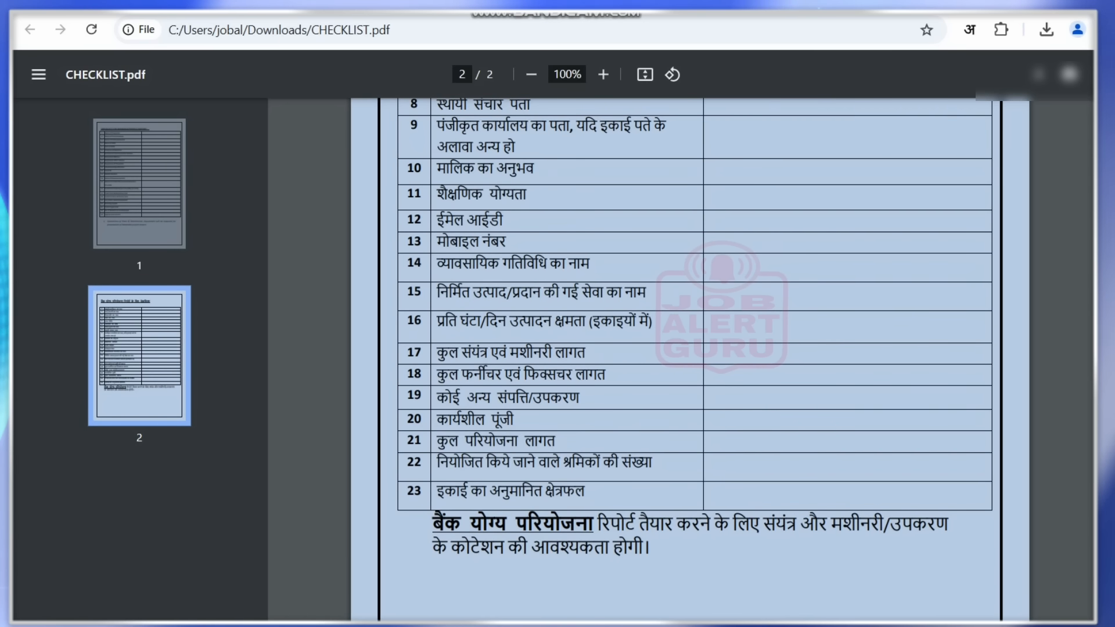
- Review page 2 of CHECKLIST.pdf, highlighting the title, rows 2–9 and the estimated unit area row
scroll(754, 435, up, 7)
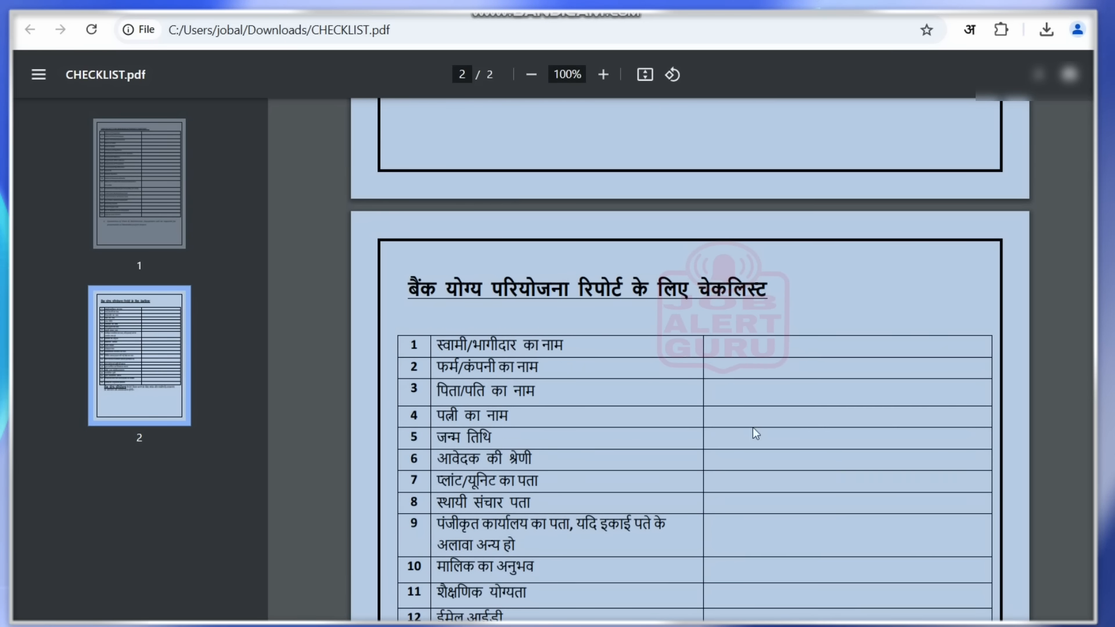
drag(413, 289, 766, 284)
click(764, 284)
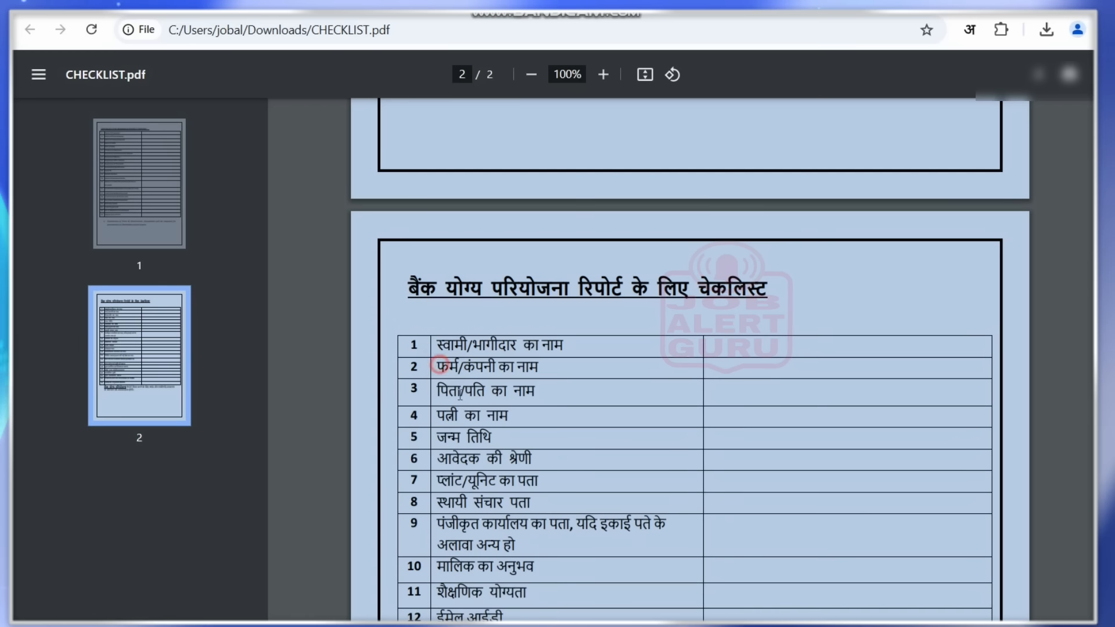
drag(439, 366, 602, 580)
click(602, 580)
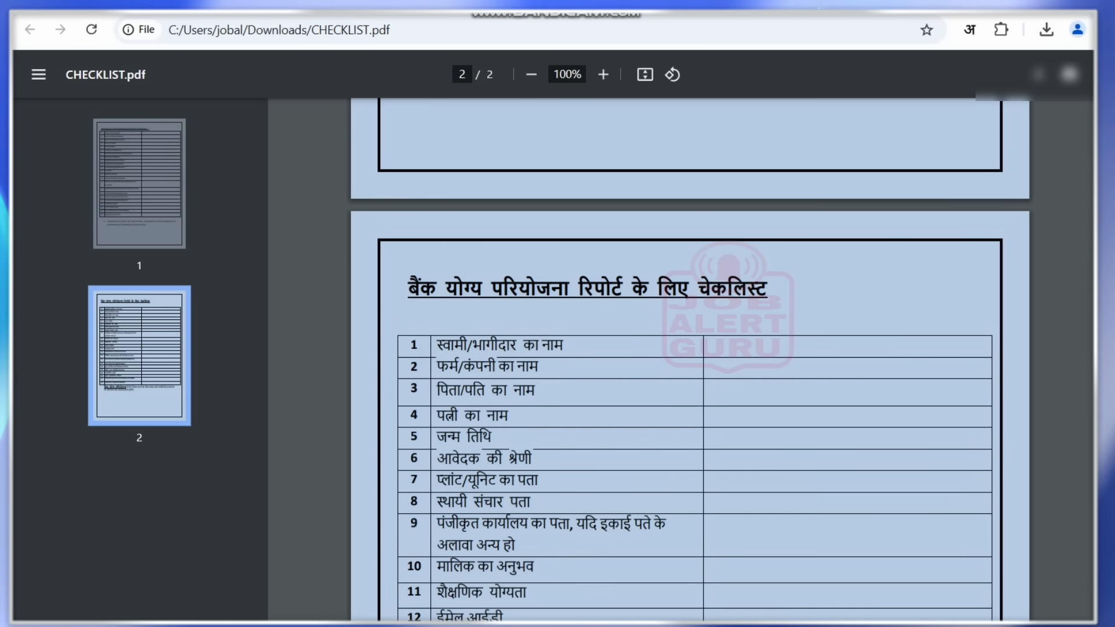
scroll(690, 360, down, 8)
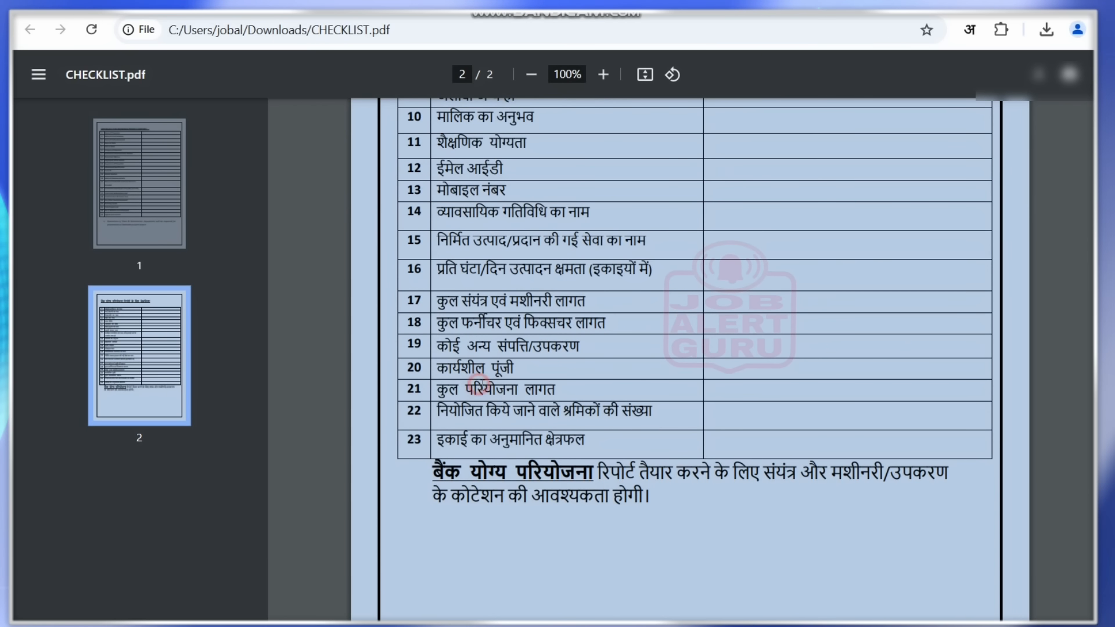
drag(479, 383, 584, 411)
drag(521, 440, 591, 440)
click(590, 441)
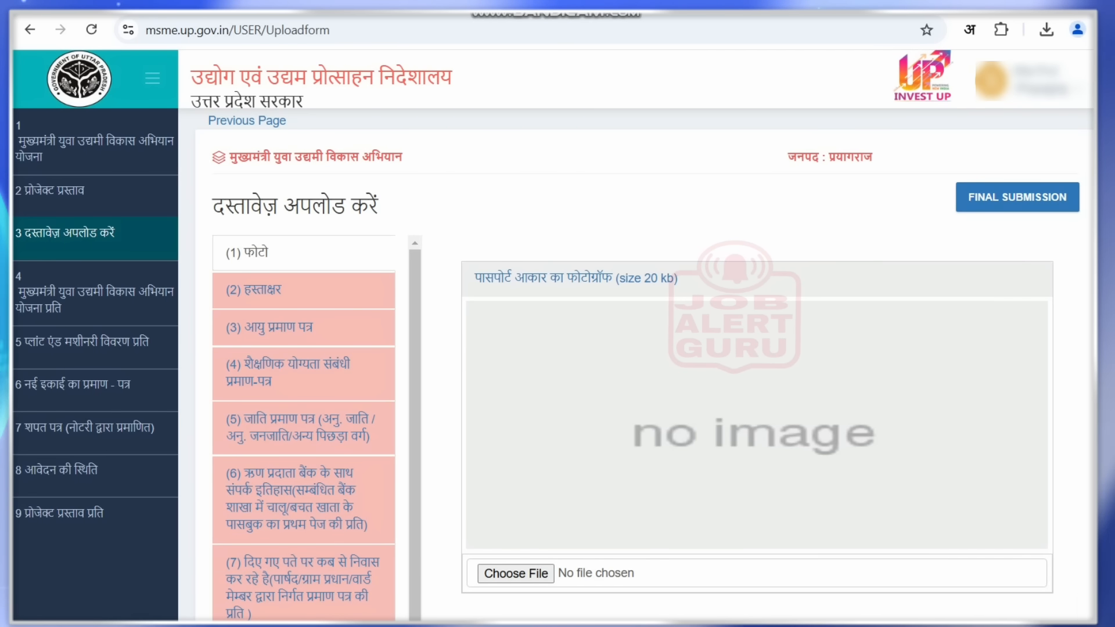
- Check the residence certificate, PAN card and project report upload entries, then view the Motor Winding profile
drag(353, 494, 397, 481)
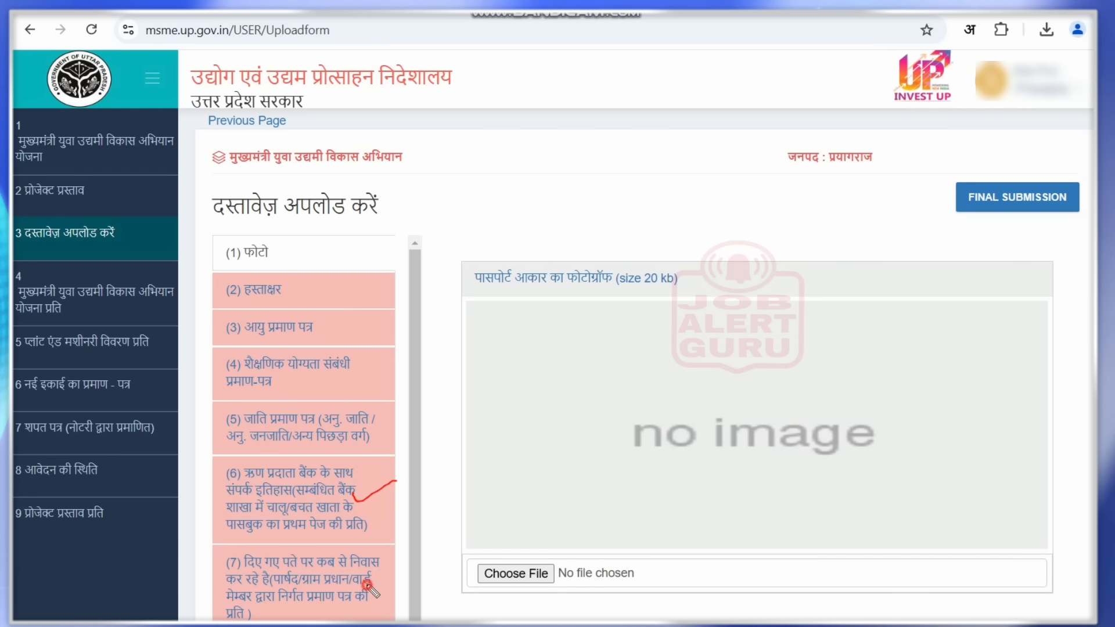
drag(365, 584, 398, 577)
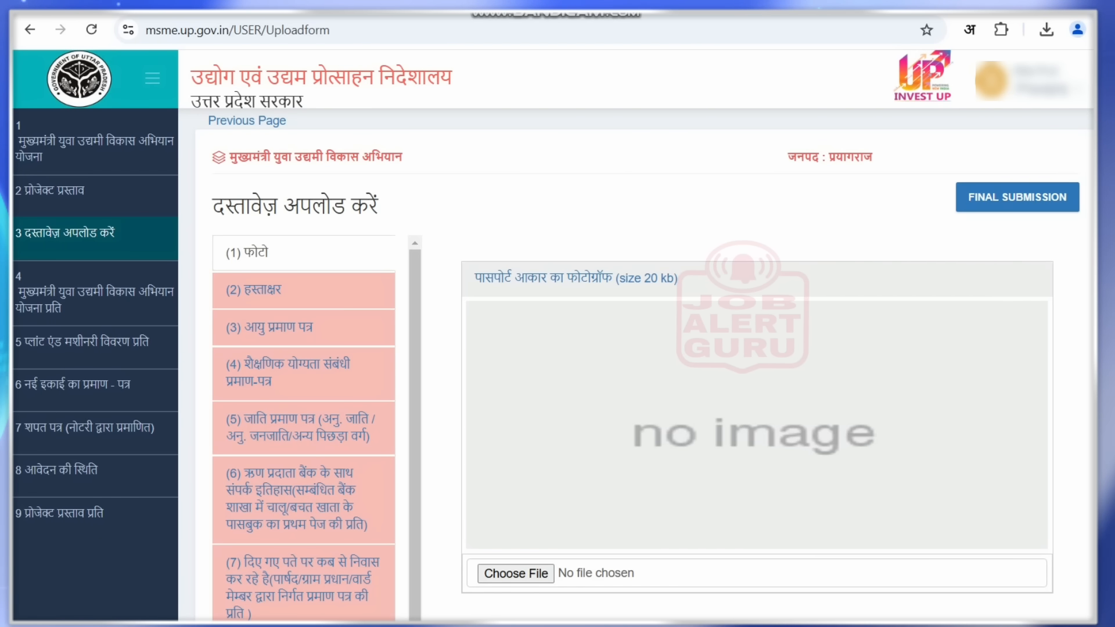
scroll(946, 318, down, 4)
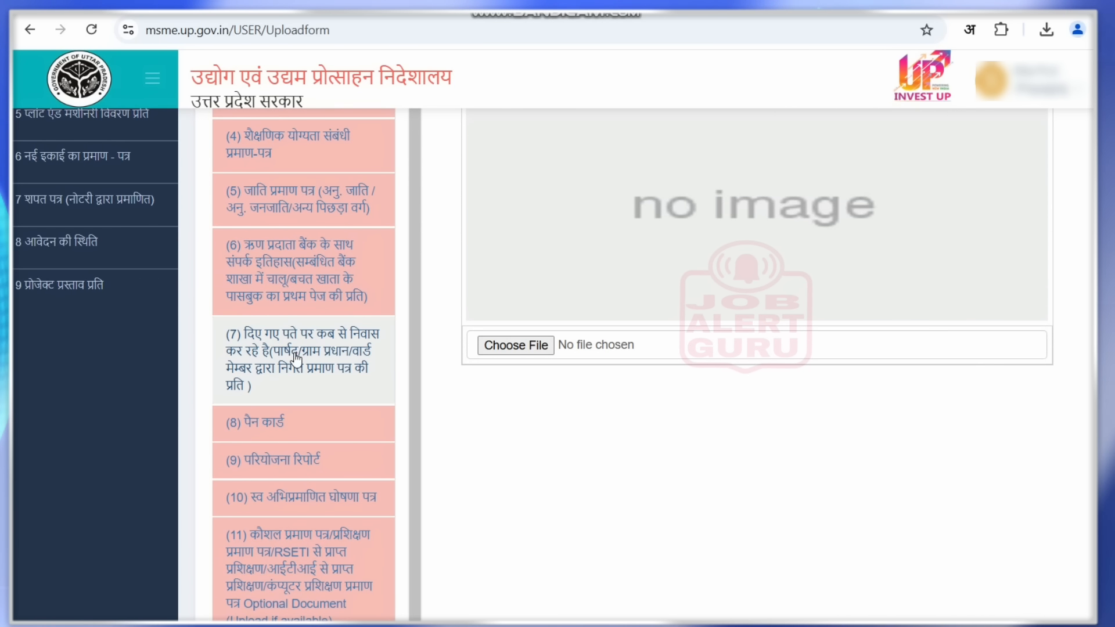
click(295, 356)
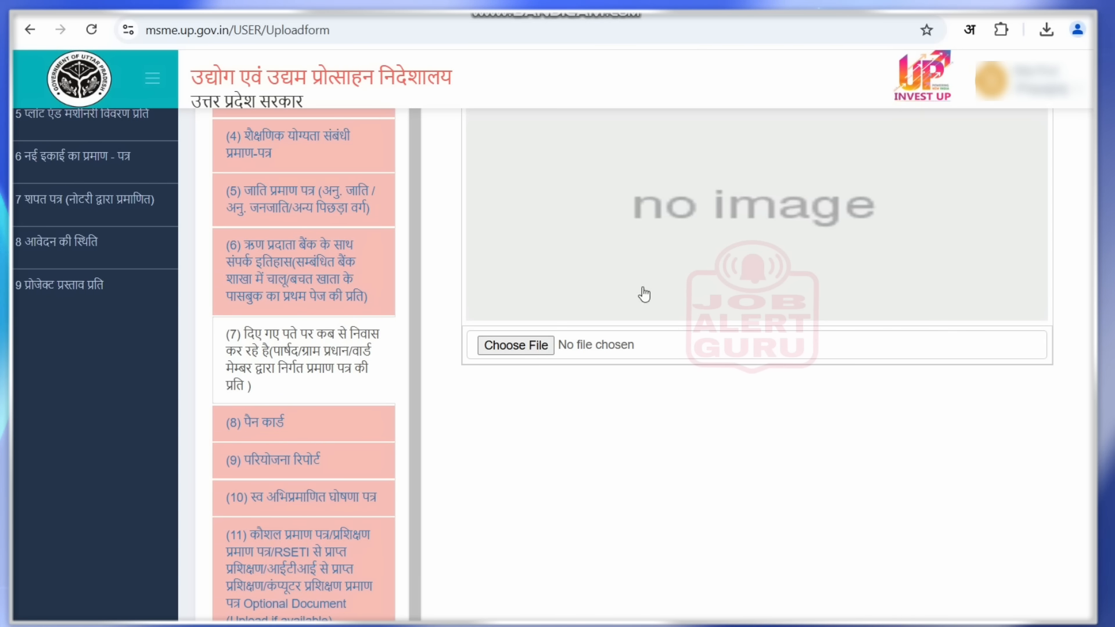
click(281, 430)
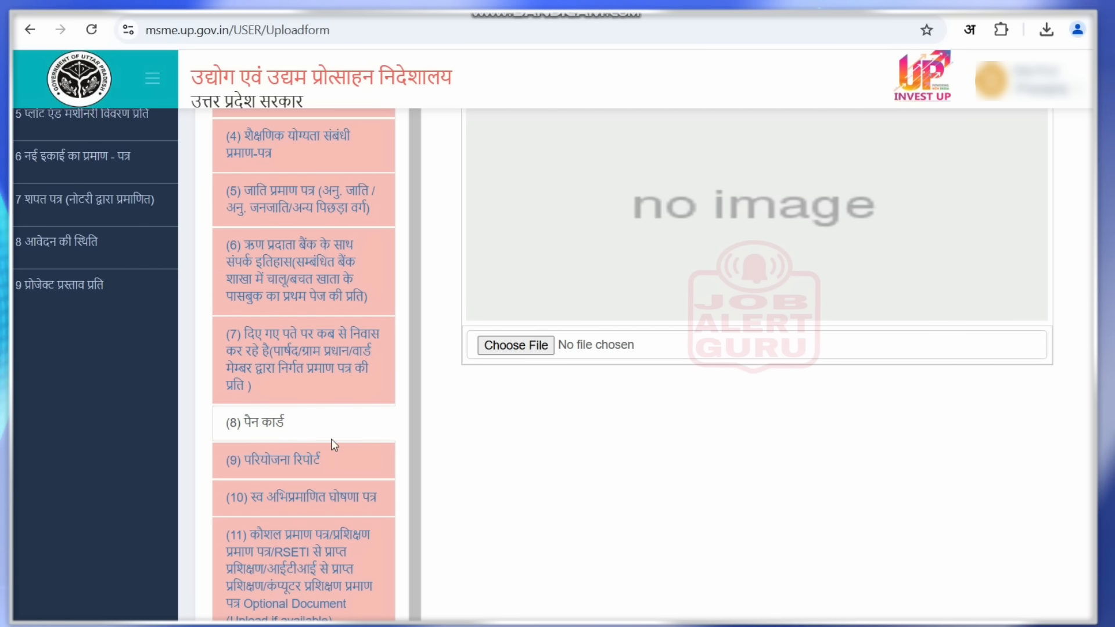
click(275, 463)
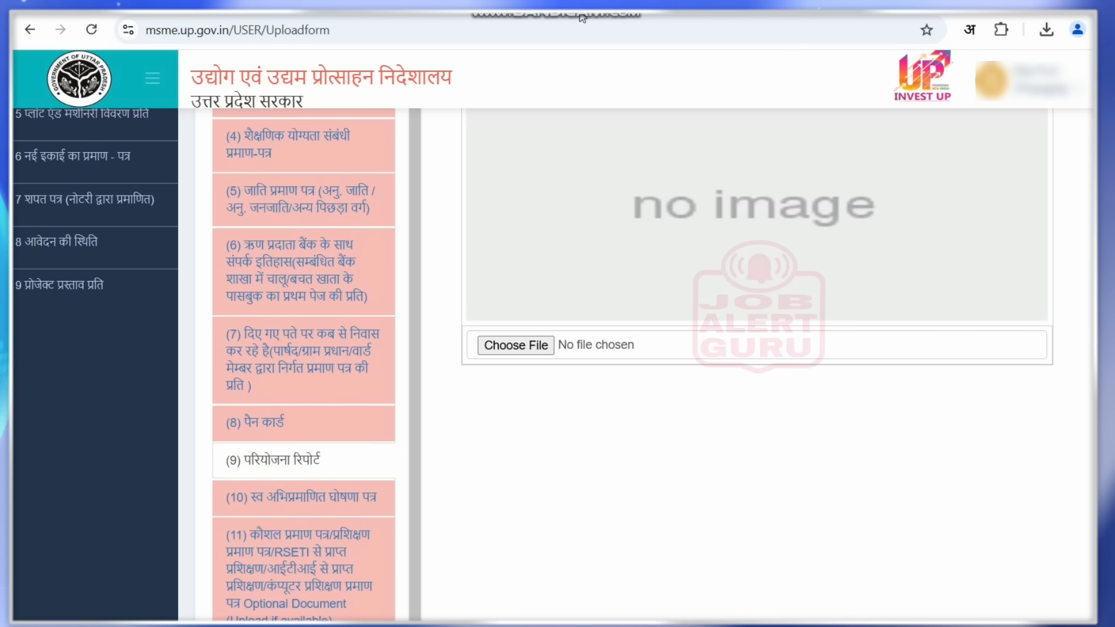
click(558, 5)
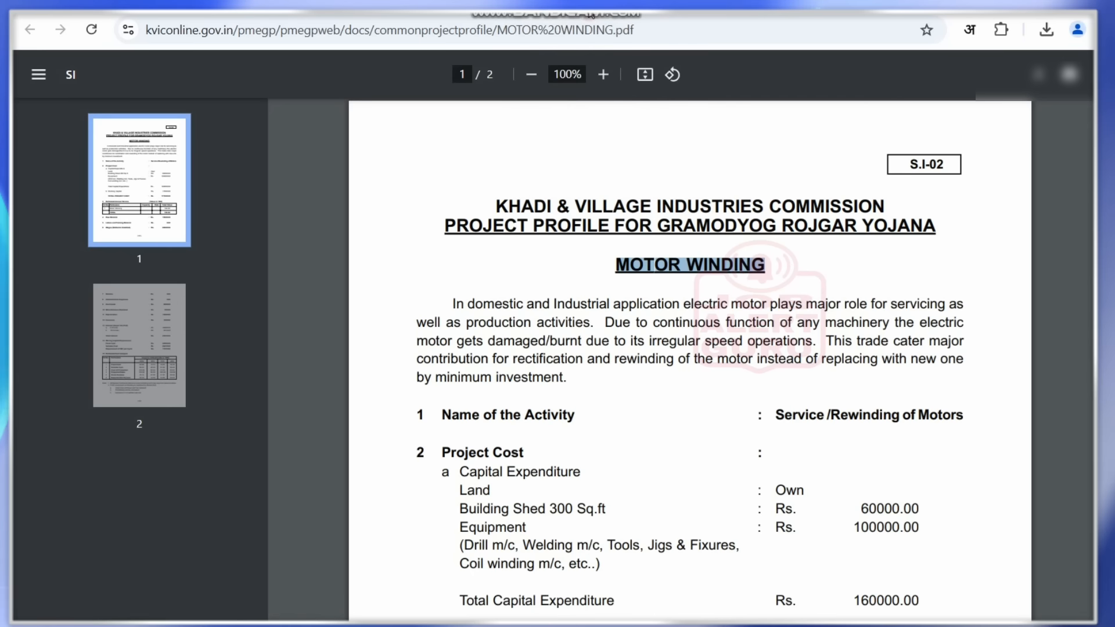
- Highlight the MOTOR WINDING heading and the kviconline.gov address in the project profile PDF
click(543, 250)
drag(604, 264, 760, 266)
click(761, 266)
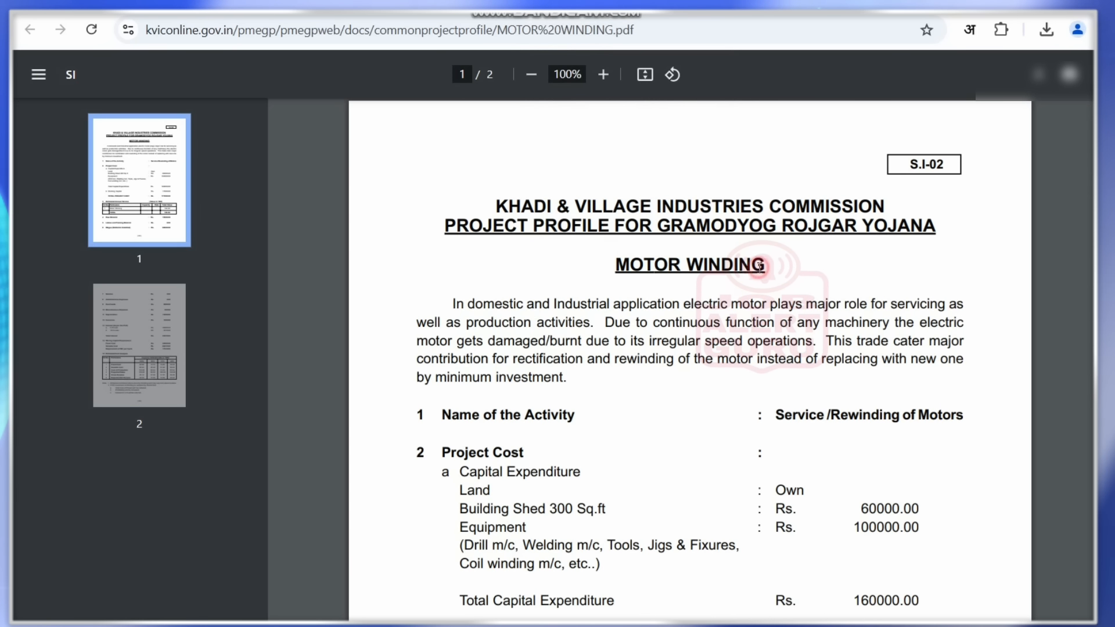
drag(149, 29, 221, 30)
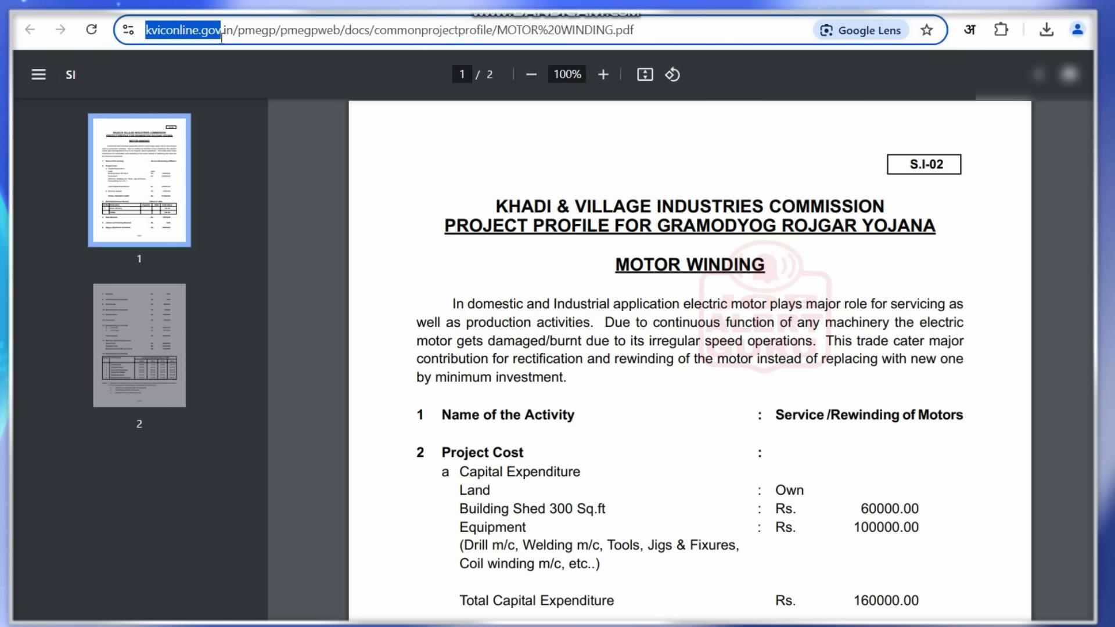
click(544, 203)
click(714, 436)
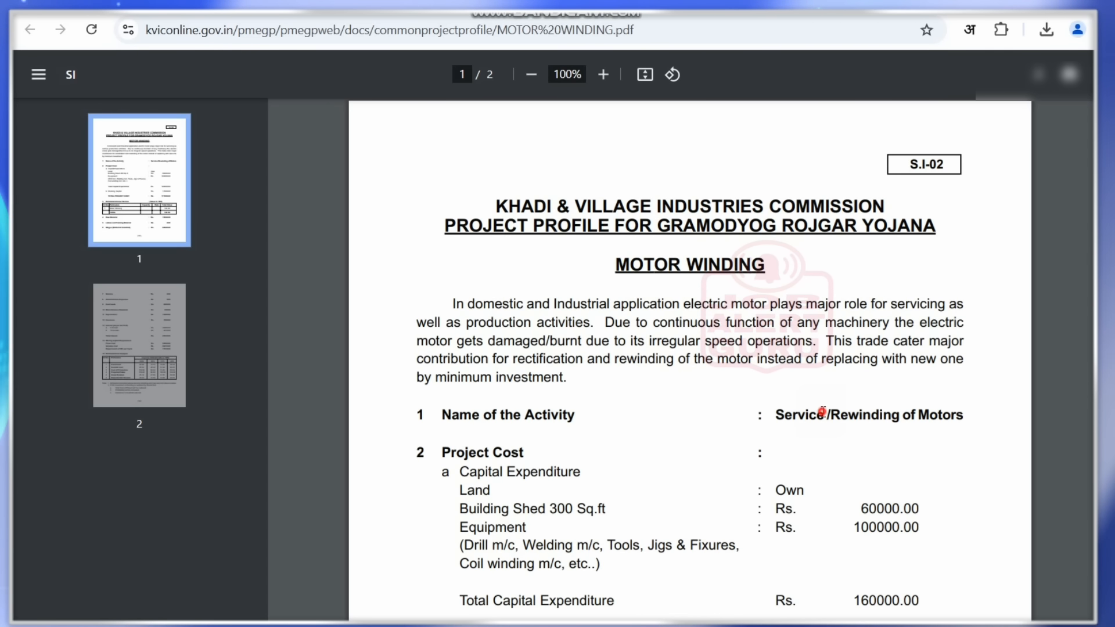
- Scroll the KVIC project reports list and start a text search for Motor Winding
click(488, 15)
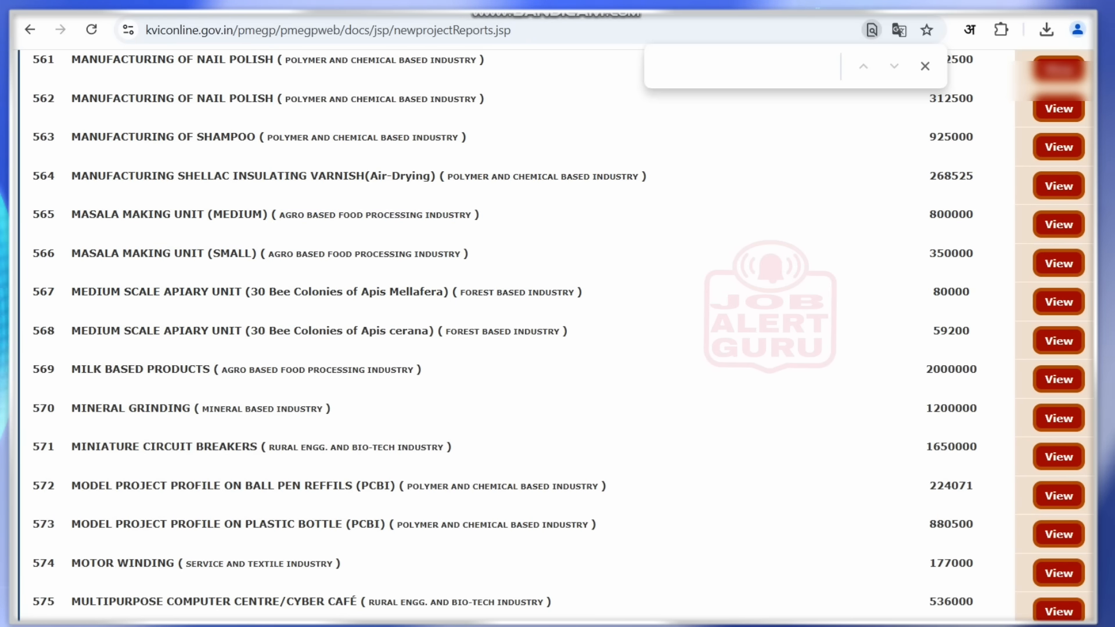
scroll(522, 337, down, 20)
scroll(523, 337, up, 20)
scroll(522, 337, up, 20)
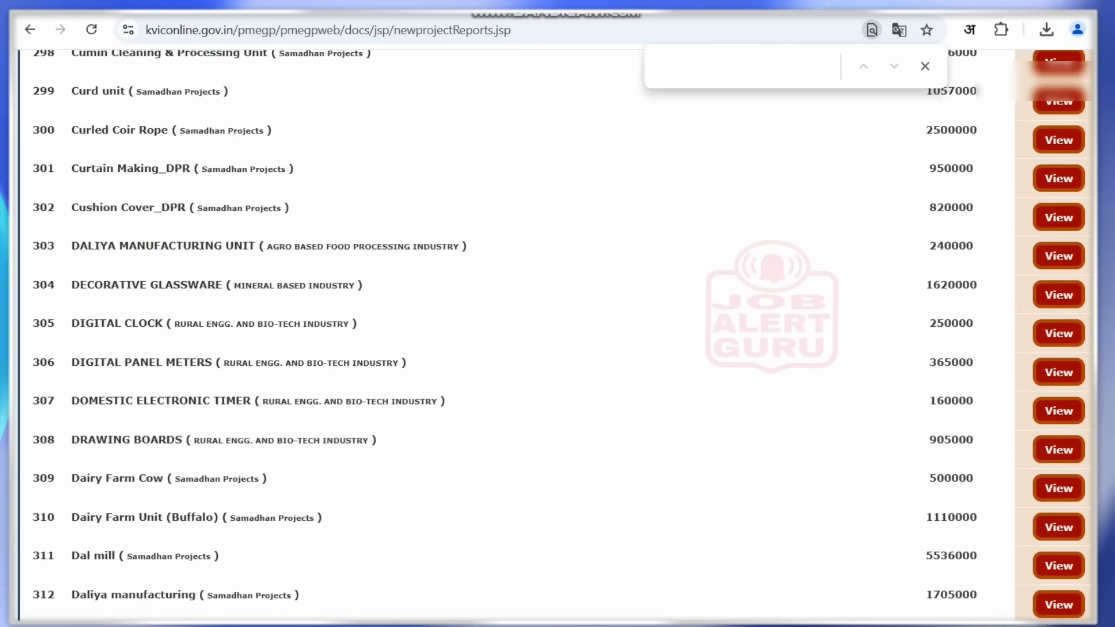
scroll(522, 337, up, 20)
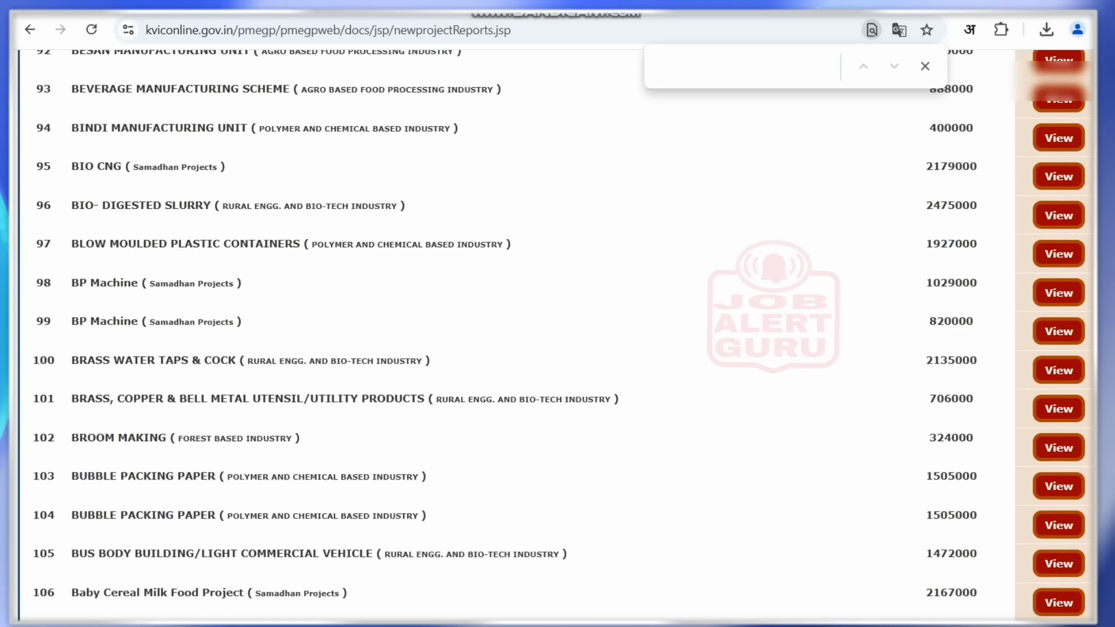
click(777, 70)
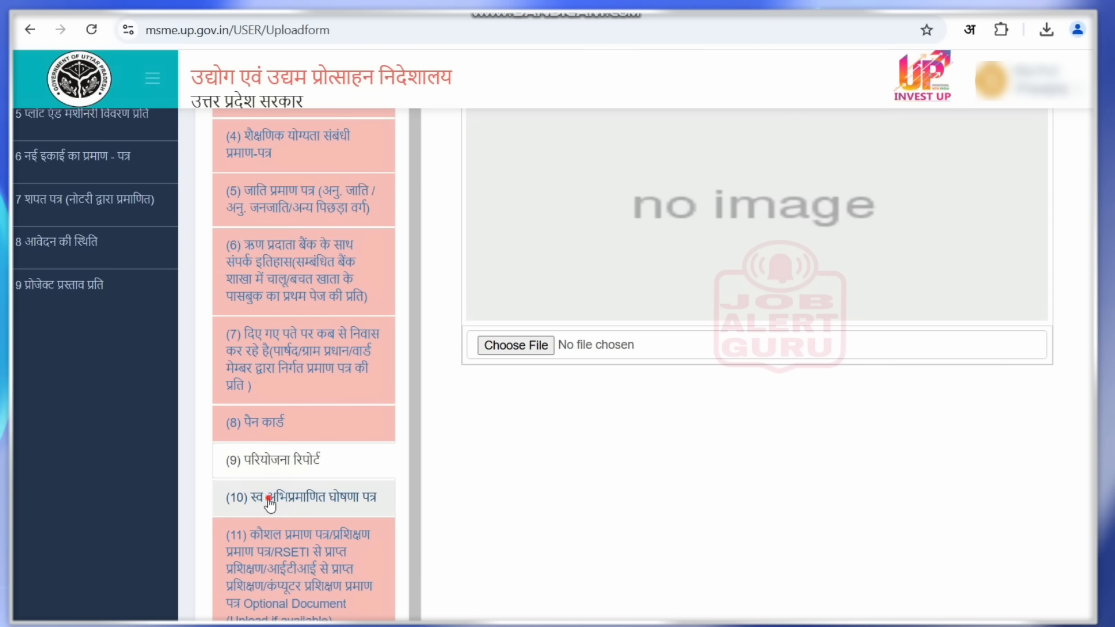
- Mark the affidavit's postgraduate qualification, birth-date blank and point 8, then open the skill-certificate entry
click(270, 504)
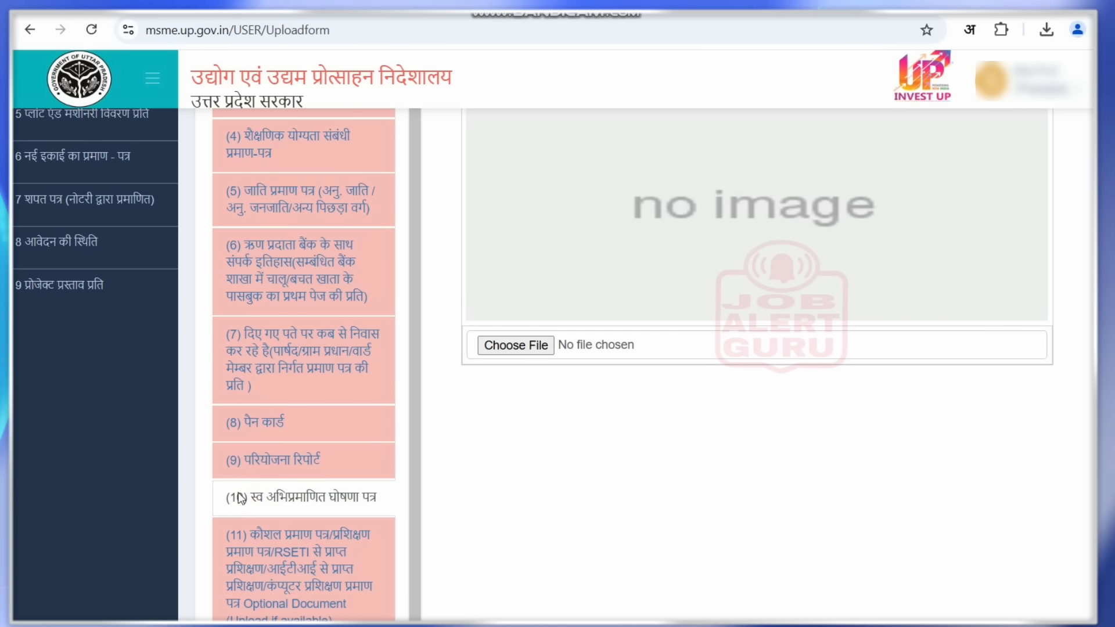
drag(236, 498, 377, 500)
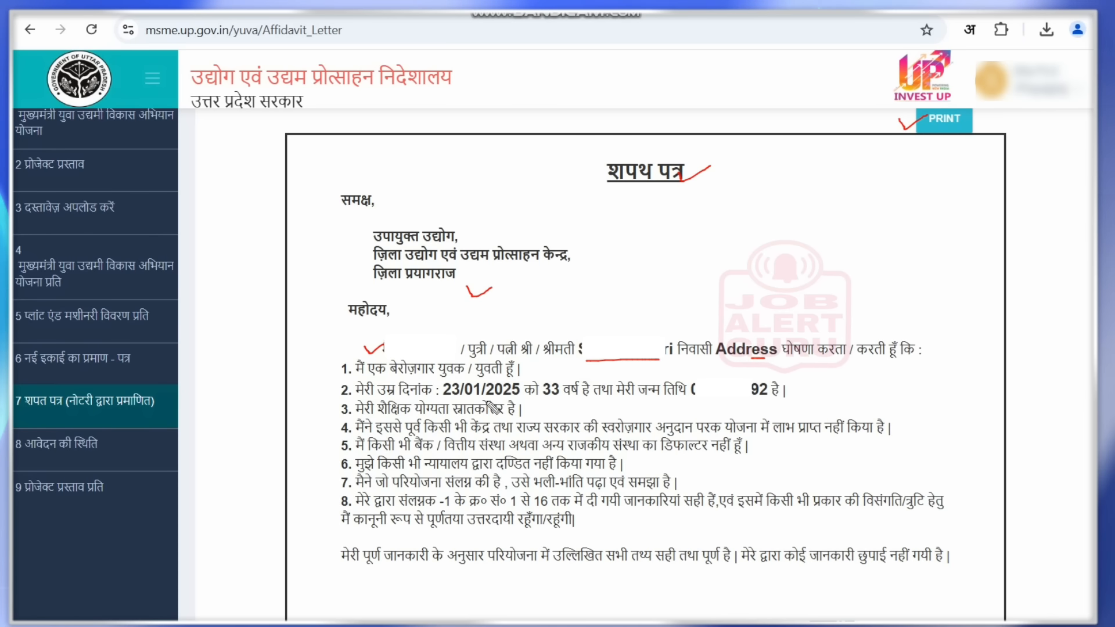
drag(473, 400, 510, 400)
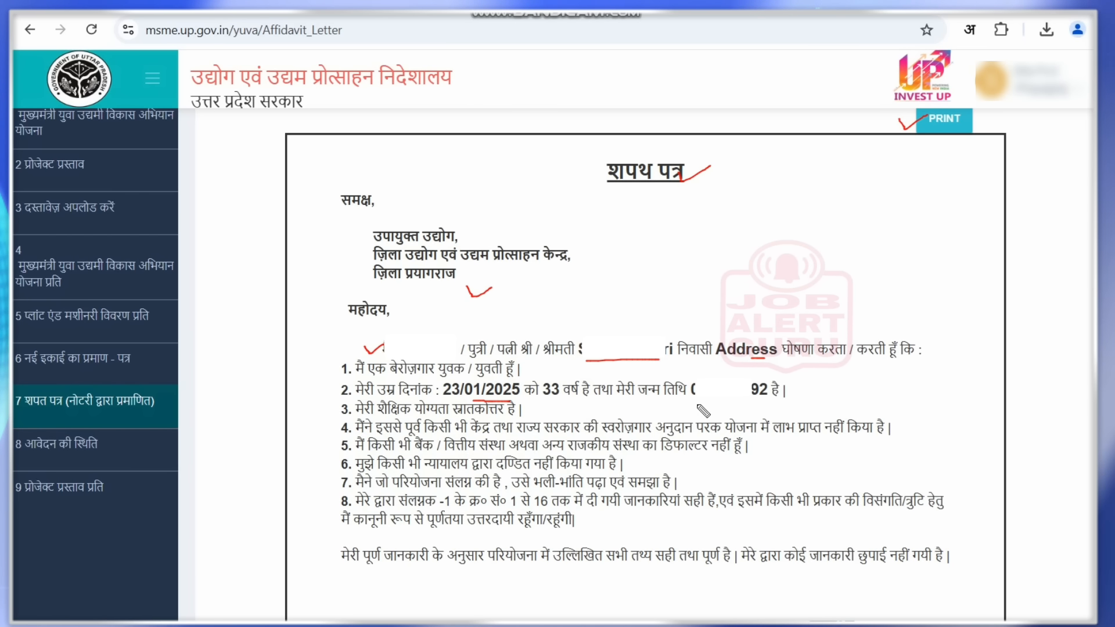
drag(697, 403, 753, 402)
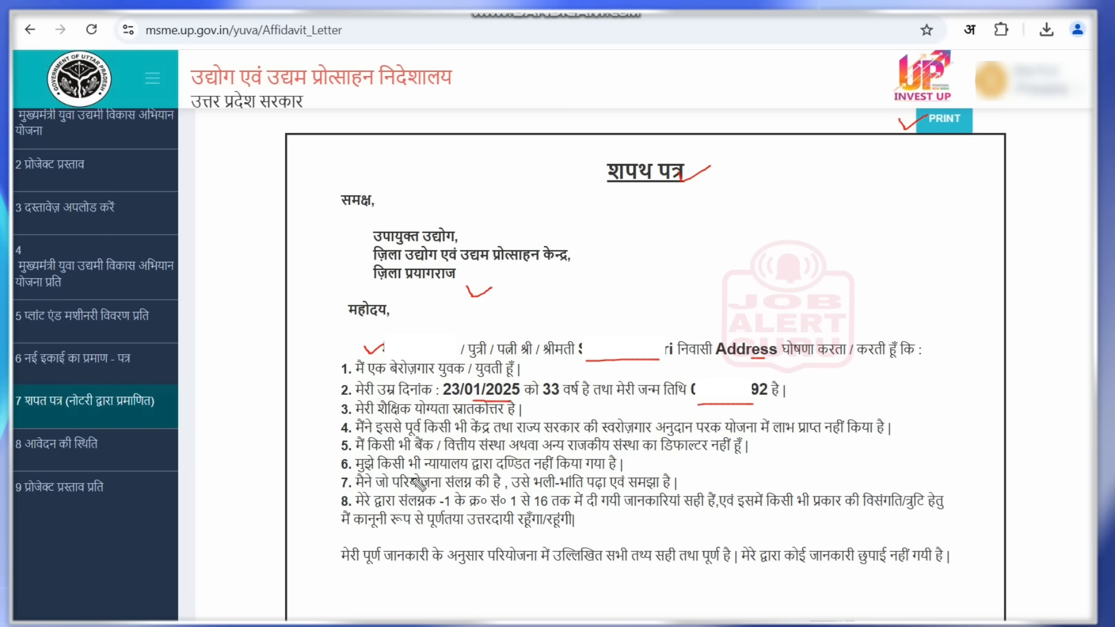
drag(329, 495, 353, 494)
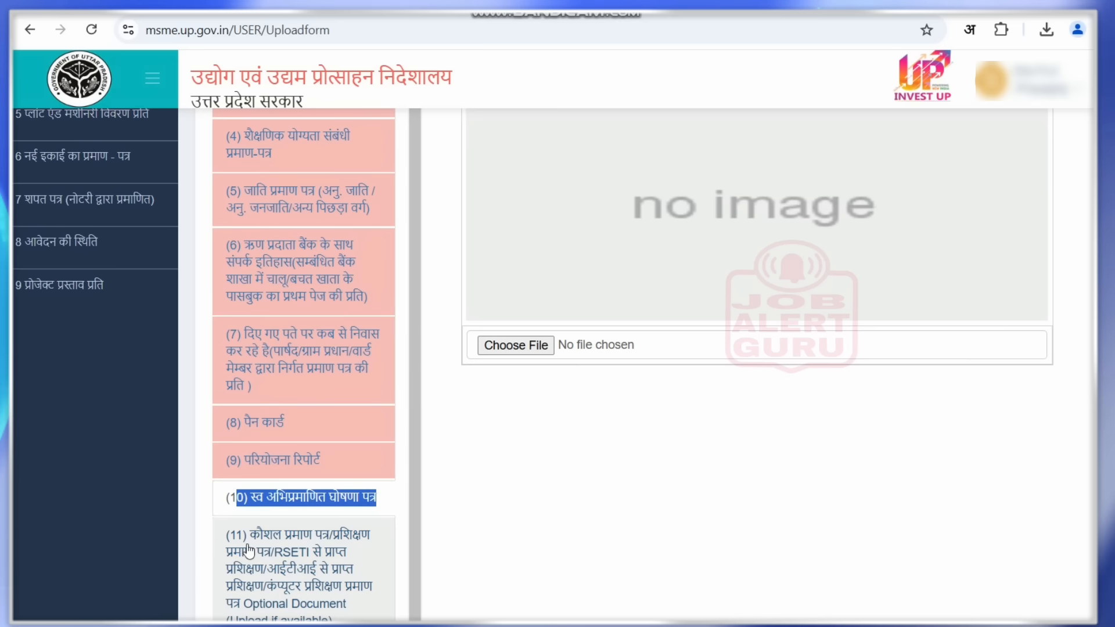
click(249, 549)
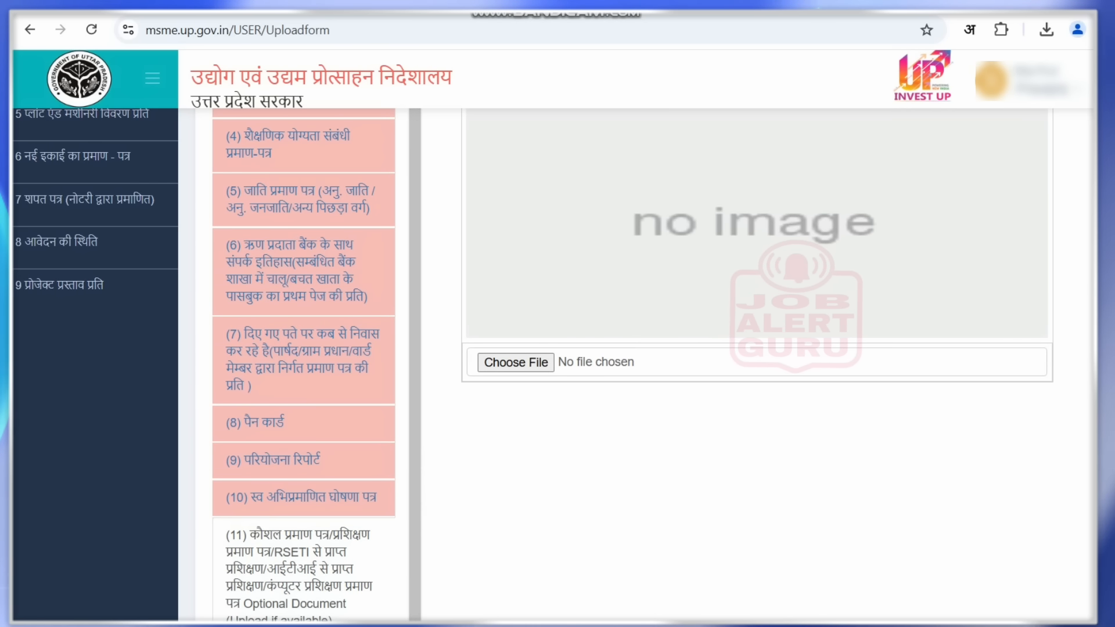
- Open the Yuva Udyami scheme application copy from sidebar item 4
scroll(482, 413, up, 4)
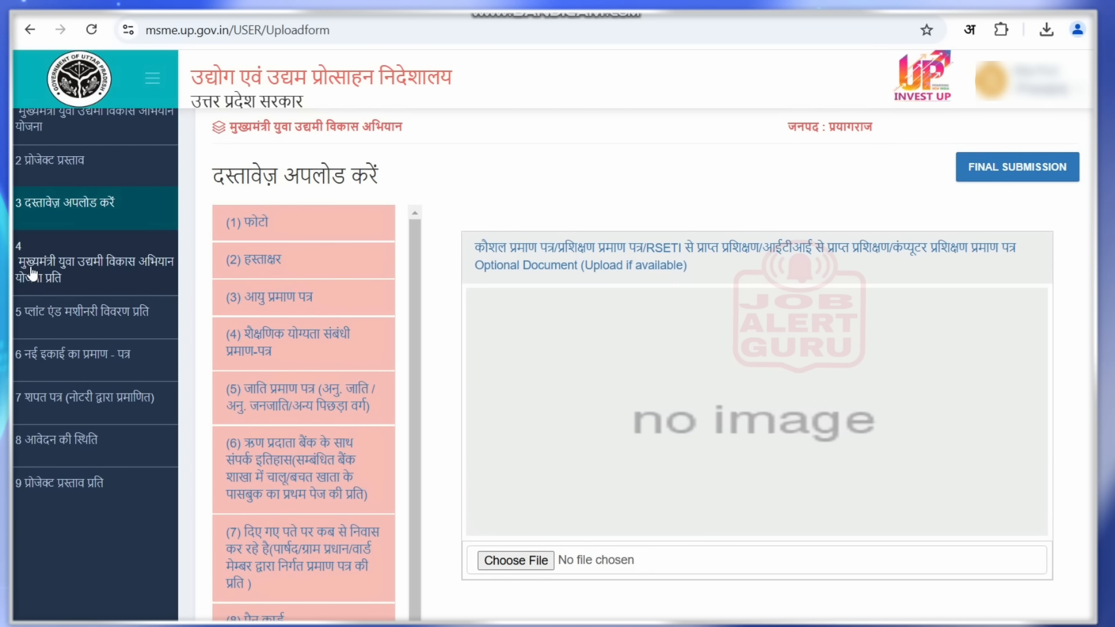
click(54, 278)
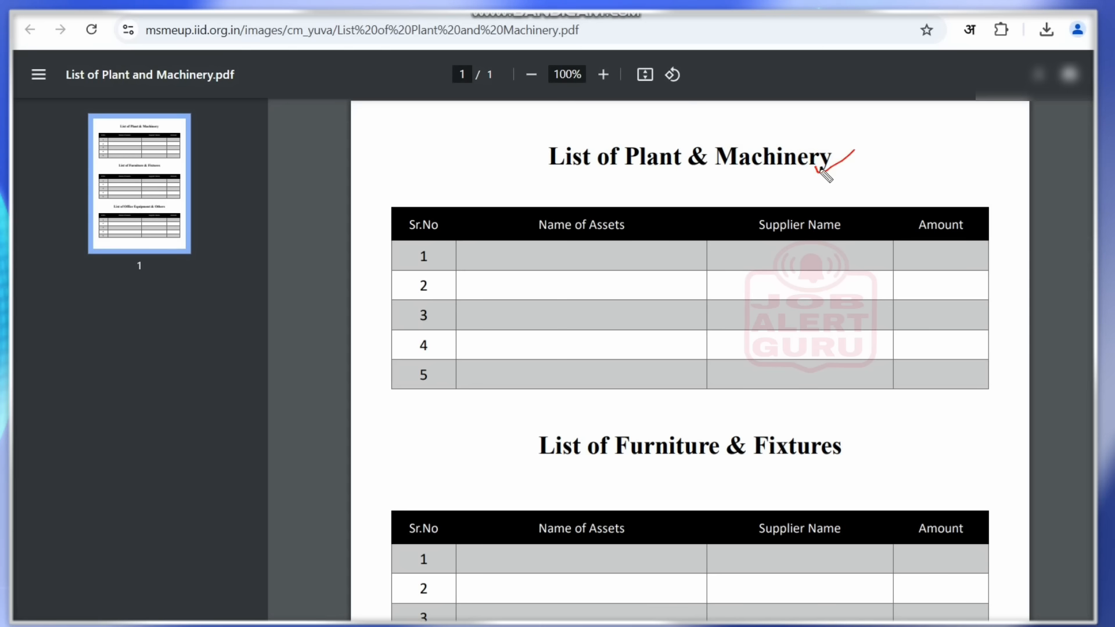
- Tick the Name of Assets, Supplier Name and Amount cells in row 2, plus furniture row 3
drag(634, 267, 667, 272)
drag(811, 292, 845, 271)
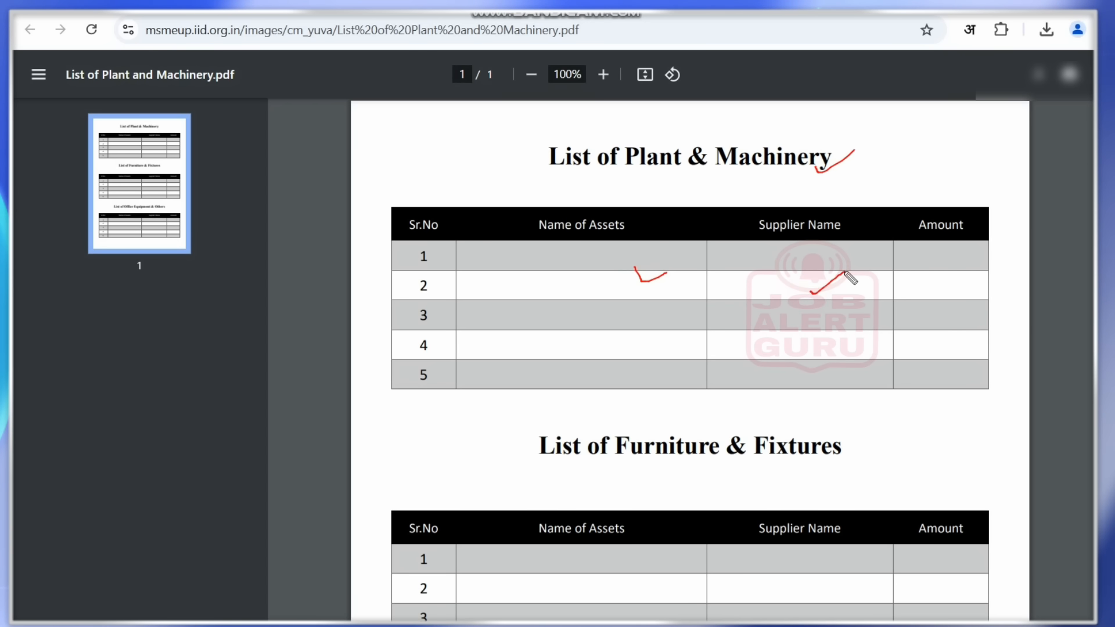
drag(928, 284, 949, 278)
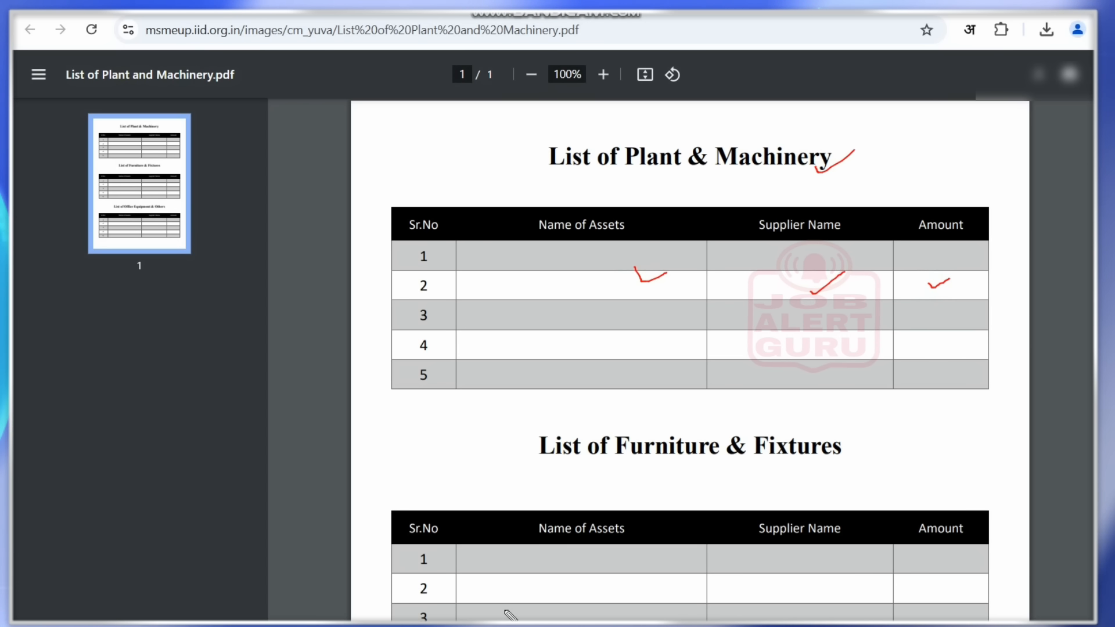
mouse_move(500, 607)
mouse_down()
mouse_move(522, 616)
mouse_move(575, 590)
mouse_up()
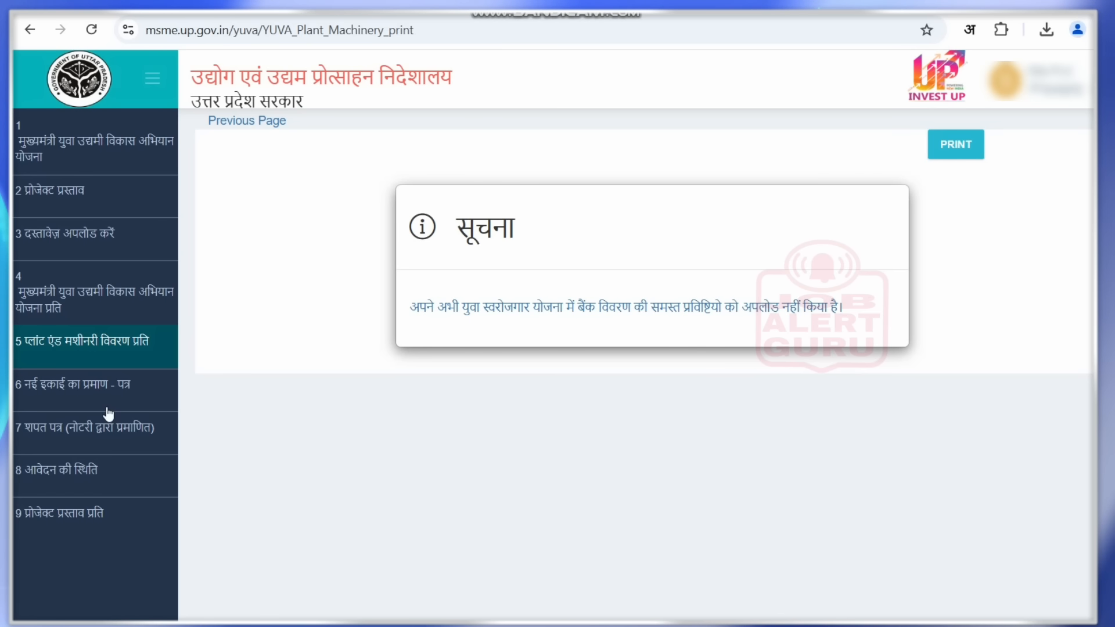
- Open the new-unit certificate (item 6) and highlight its incomplete-upload notice text
click(84, 404)
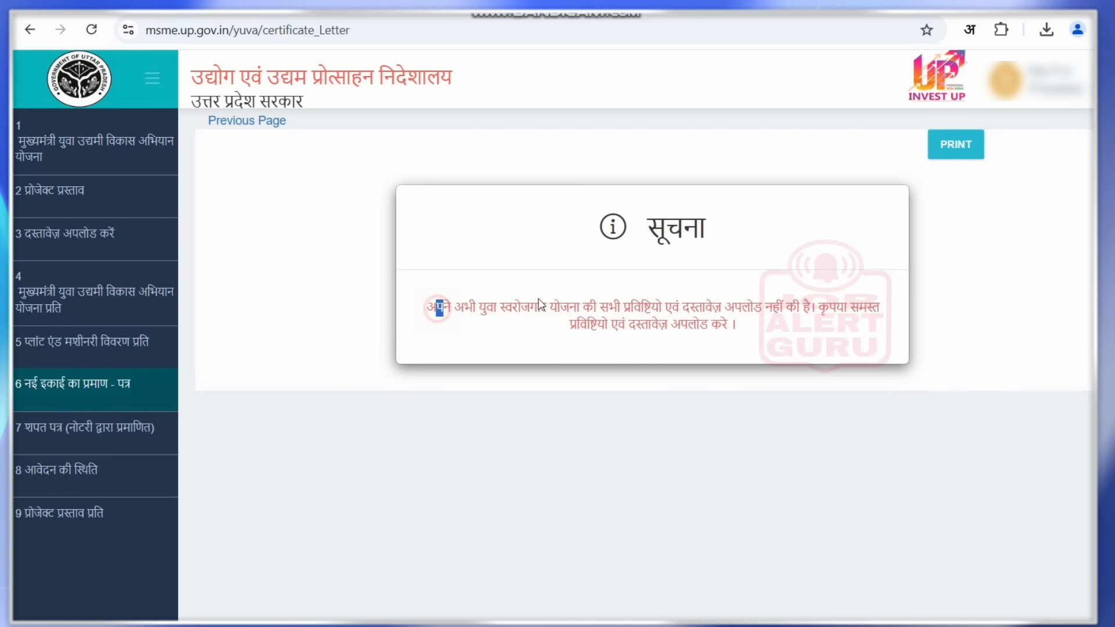
drag(540, 305, 749, 328)
click(747, 325)
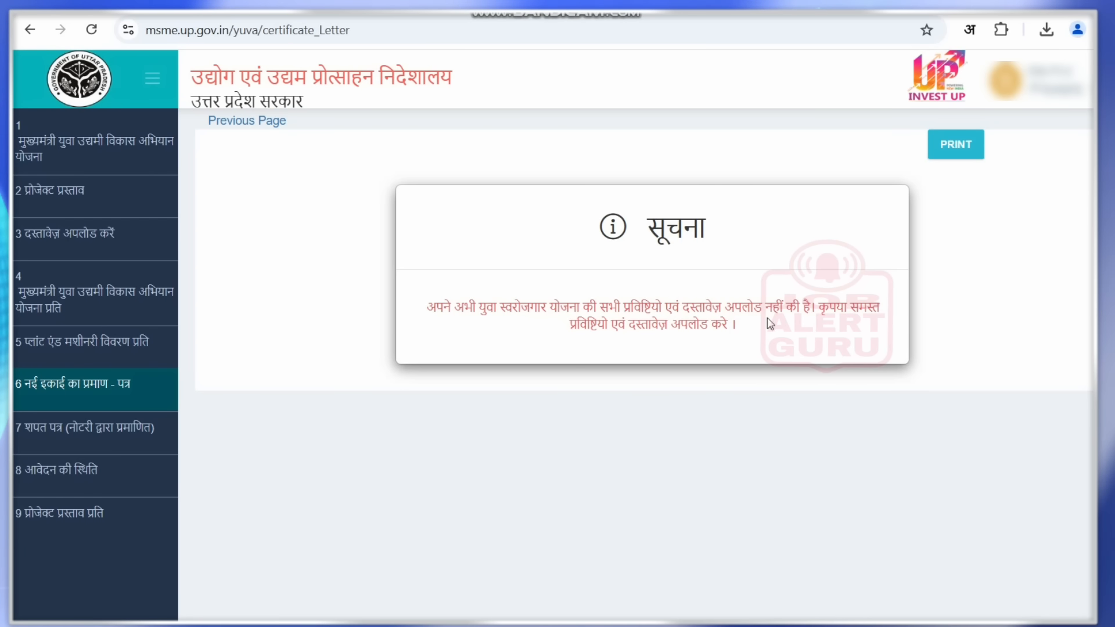